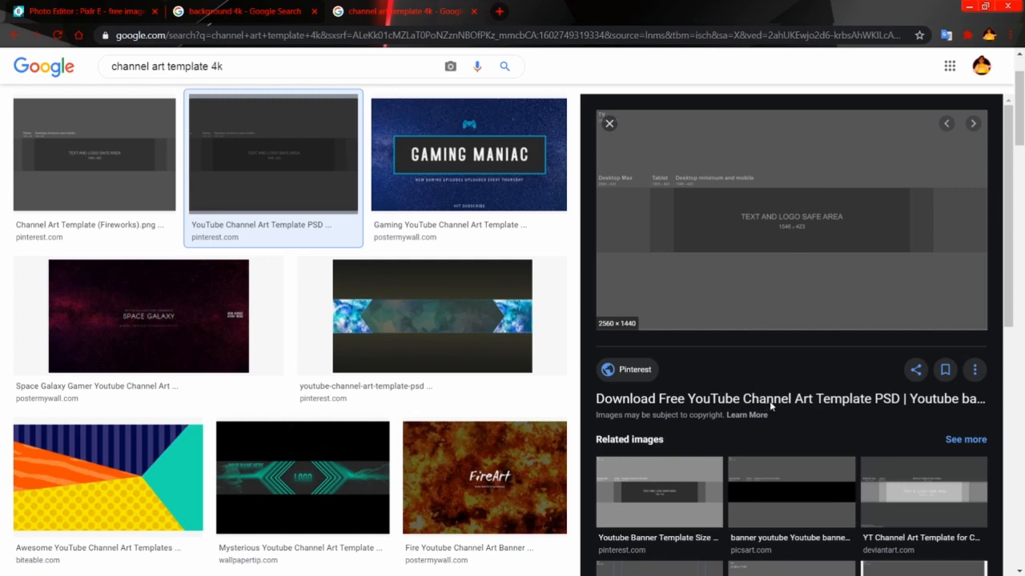
pyautogui.click(69, 11)
pyautogui.click(134, 58)
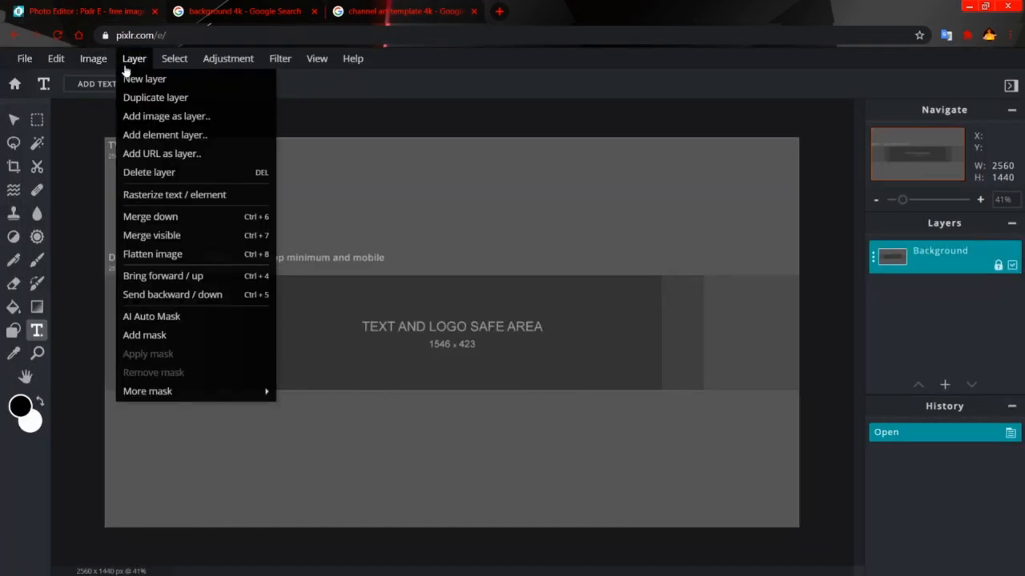
pyautogui.click(159, 157)
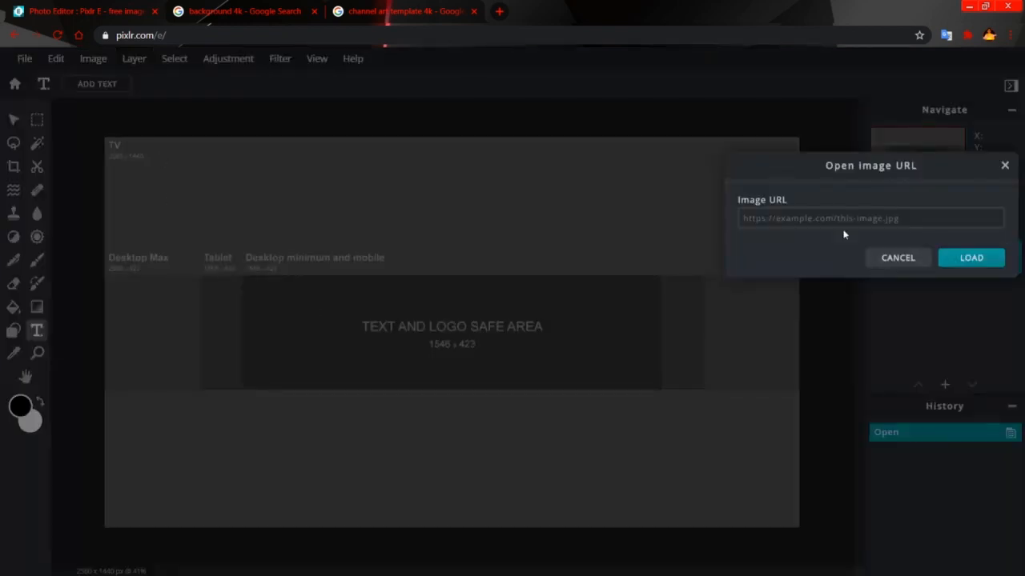
pyautogui.moveTo(832, 167); pyautogui.dragTo(446, 146)
pyautogui.click(399, 202)
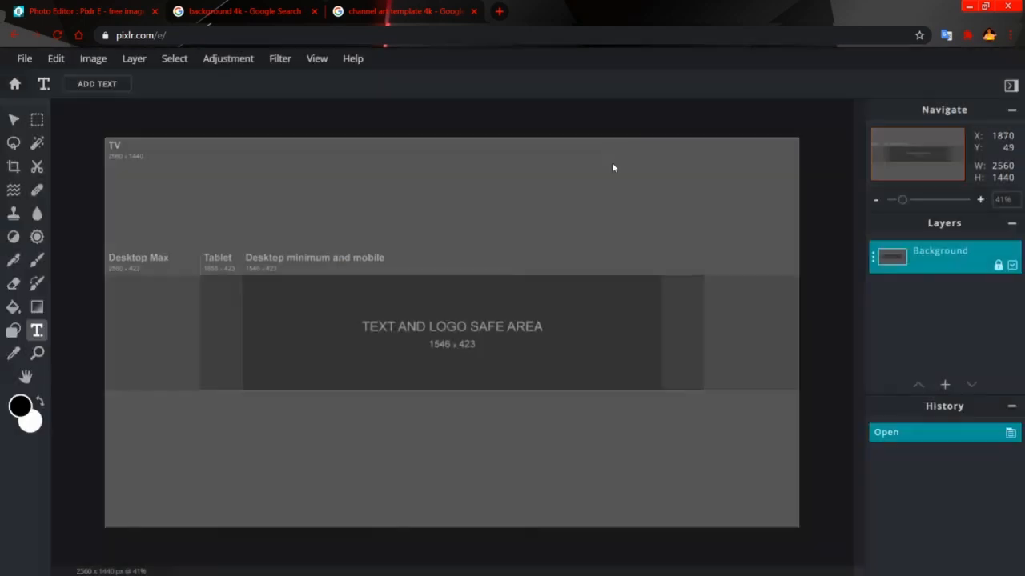
pyautogui.click(617, 148)
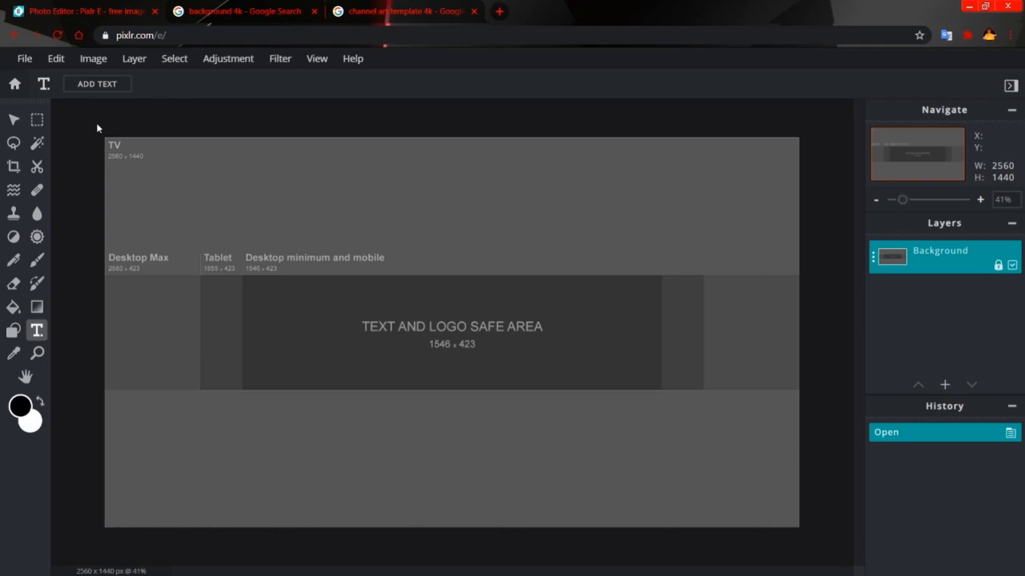
# Check the channel art template's width and height in the image resize and canvas resize settings, leaving both without applying changes
pyautogui.click(98, 63)
pyautogui.click(111, 83)
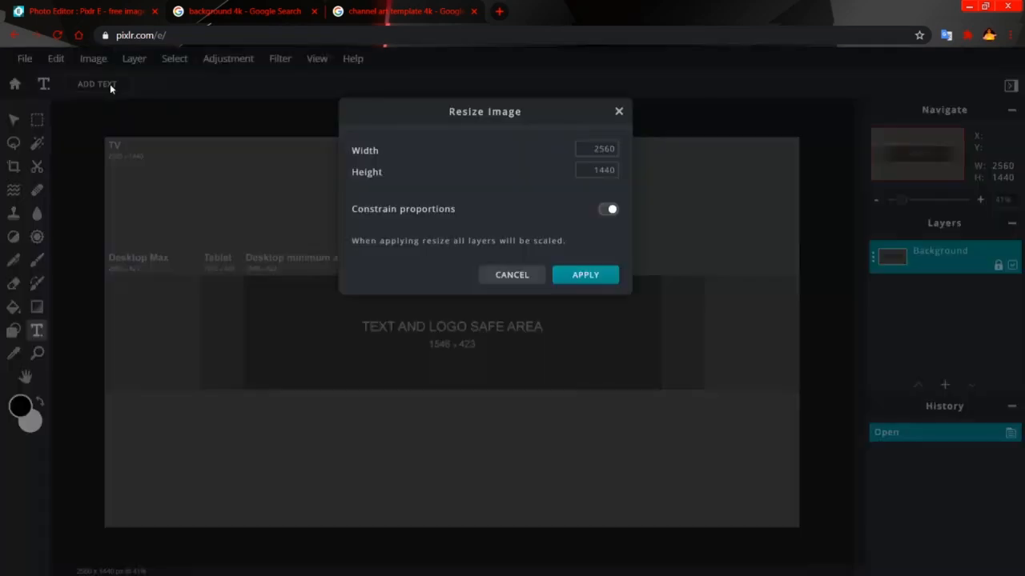
pyautogui.press('Tab')
pyautogui.click(580, 150)
pyautogui.click(618, 111)
pyautogui.click(94, 59)
pyautogui.click(114, 97)
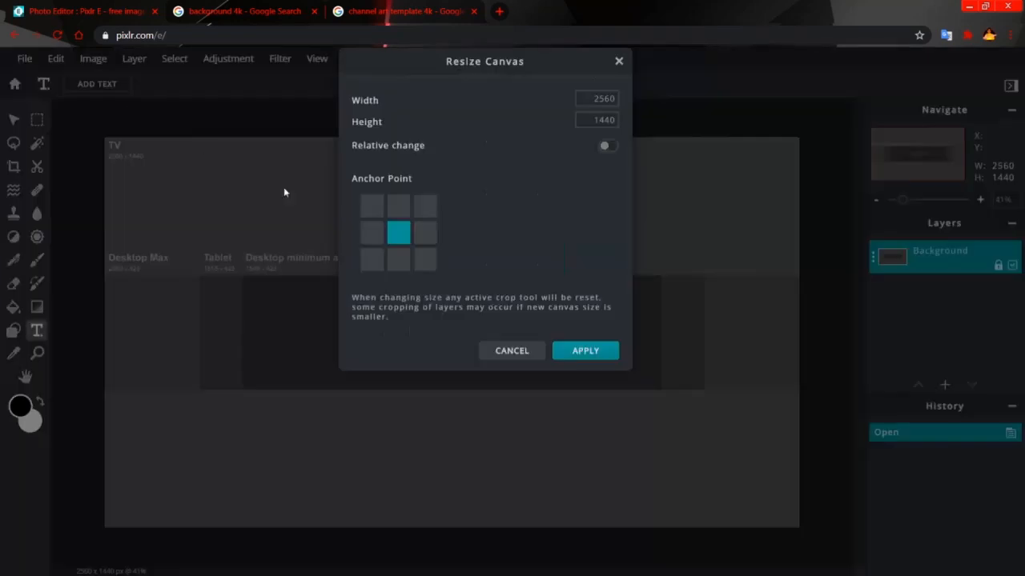
pyautogui.click(617, 62)
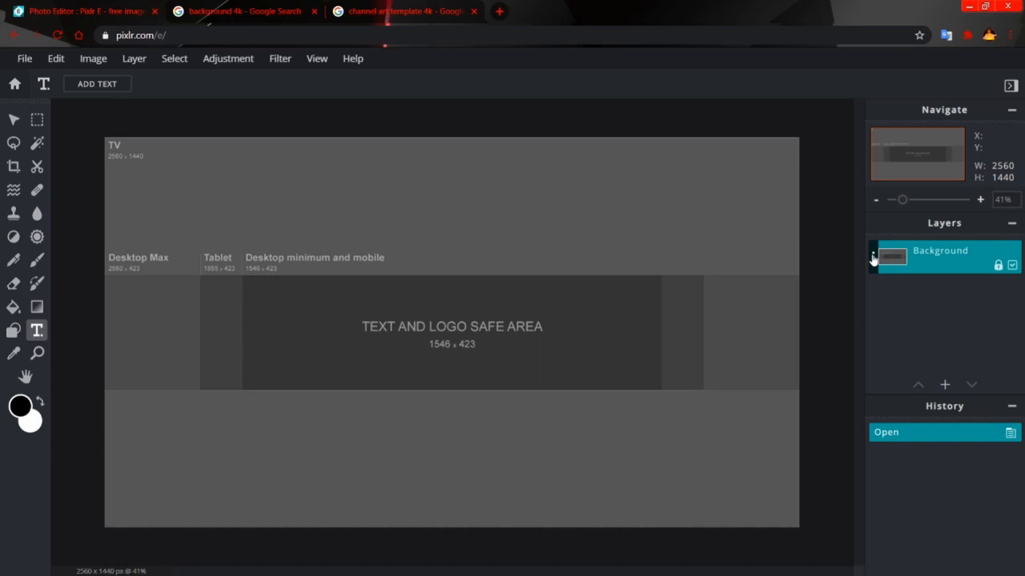
# Switch to the Google image results for "background 4k", close the open preview and look through the wallpapers for a banner background
pyautogui.click(258, 16)
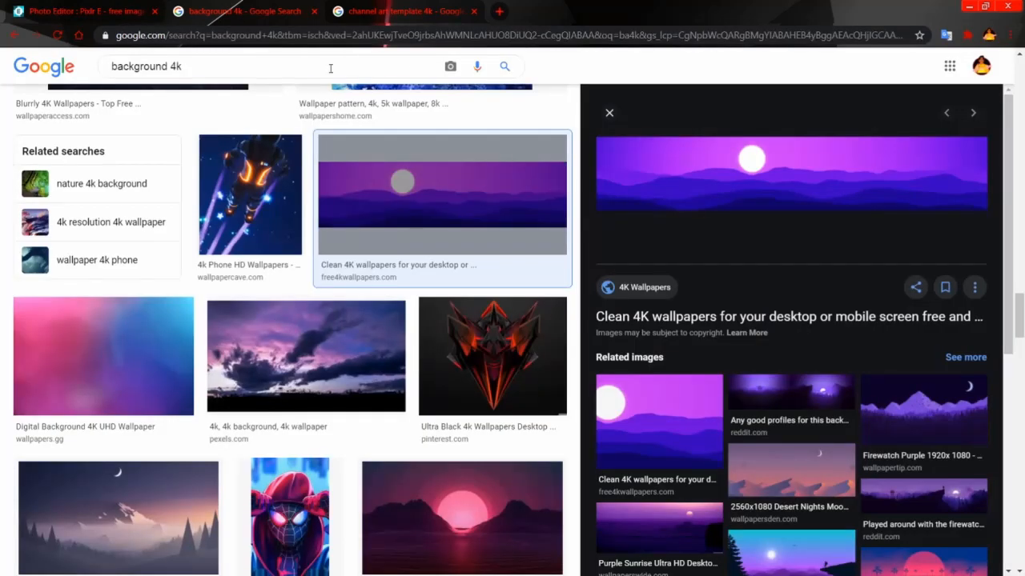
pyautogui.scroll(-5, 321, 360)
pyautogui.scroll(-3, 440, 344)
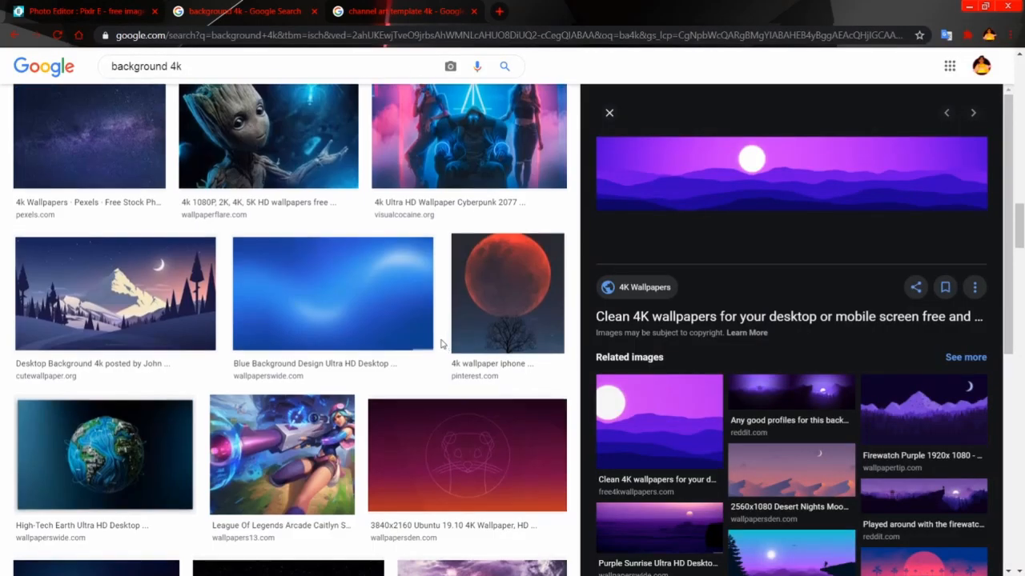
pyautogui.scroll(5, 440, 344)
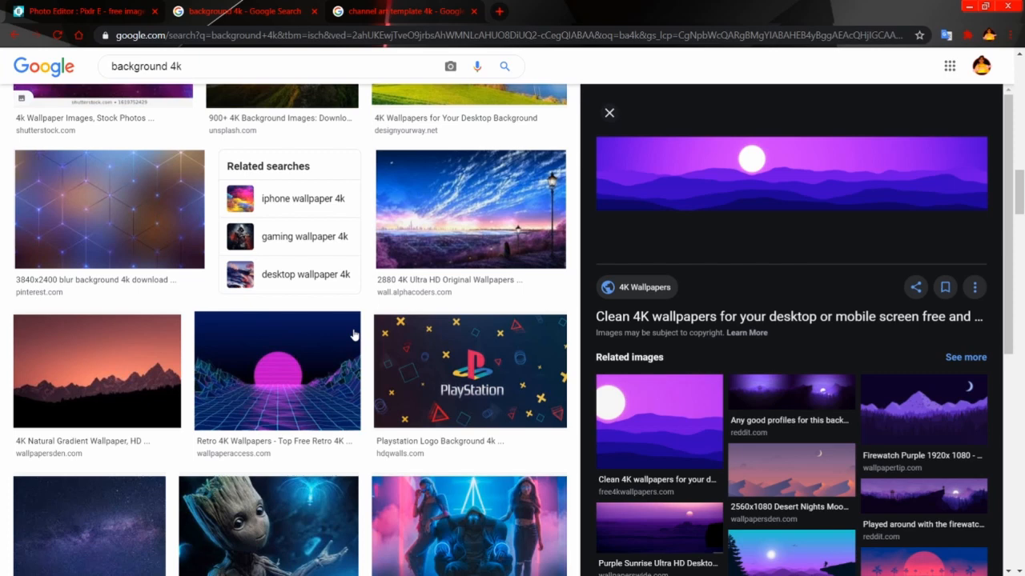
pyautogui.press('Escape')
pyautogui.scroll(3, 353, 334)
pyautogui.scroll(-10, 352, 335)
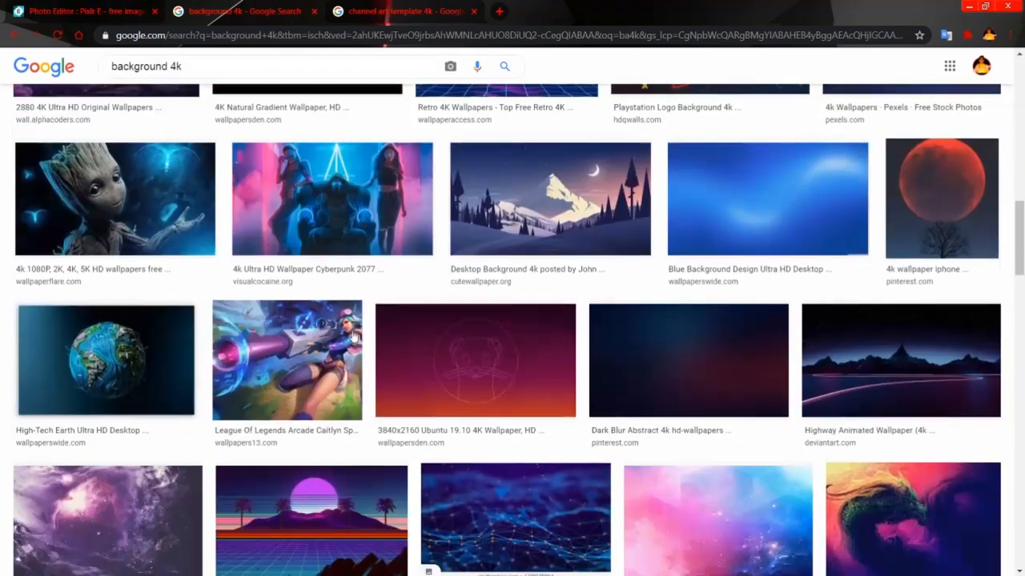
pyautogui.scroll(-3, 353, 336)
# Search Google Images for "gaming background 4k" and look through the results for a suitable banner background
pyautogui.scroll(8, 350, 339)
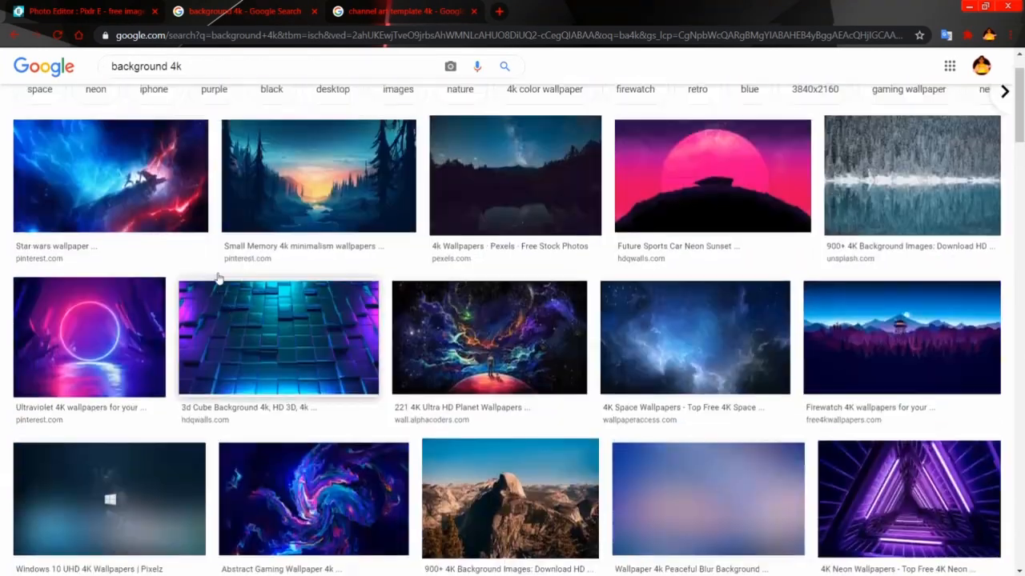
pyautogui.scroll(1, 218, 278)
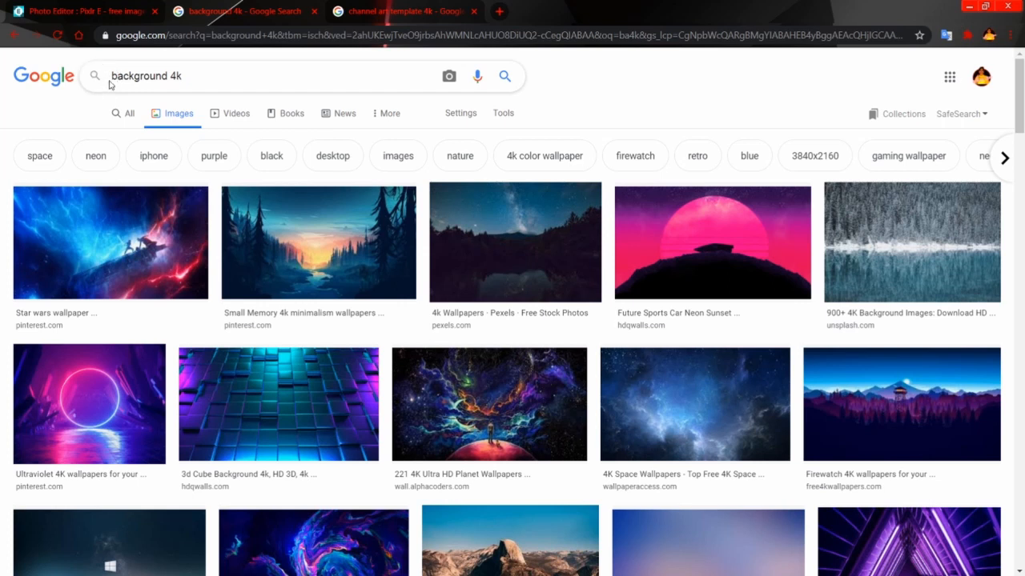
pyautogui.write('gaming')
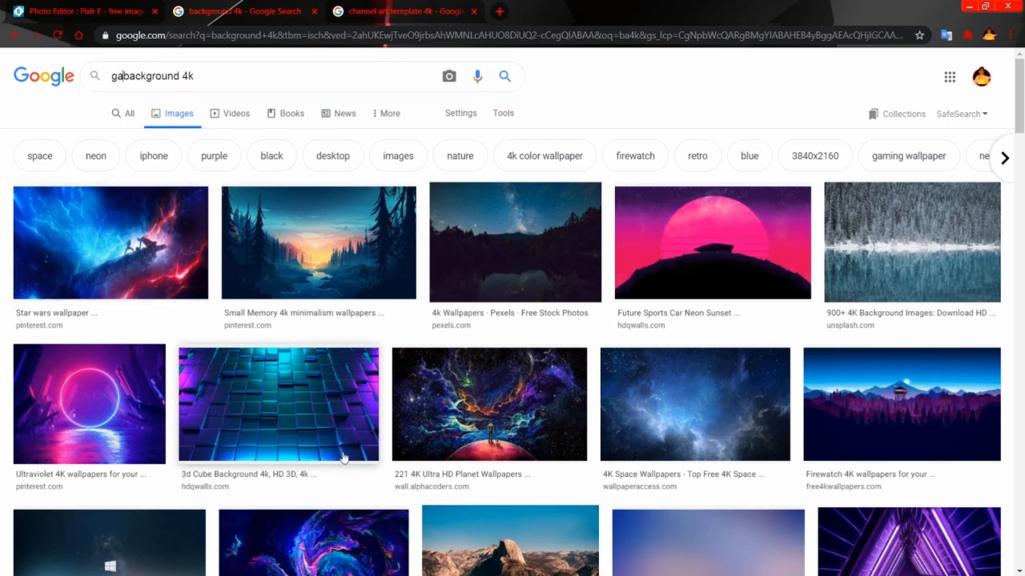
pyautogui.press('Return')
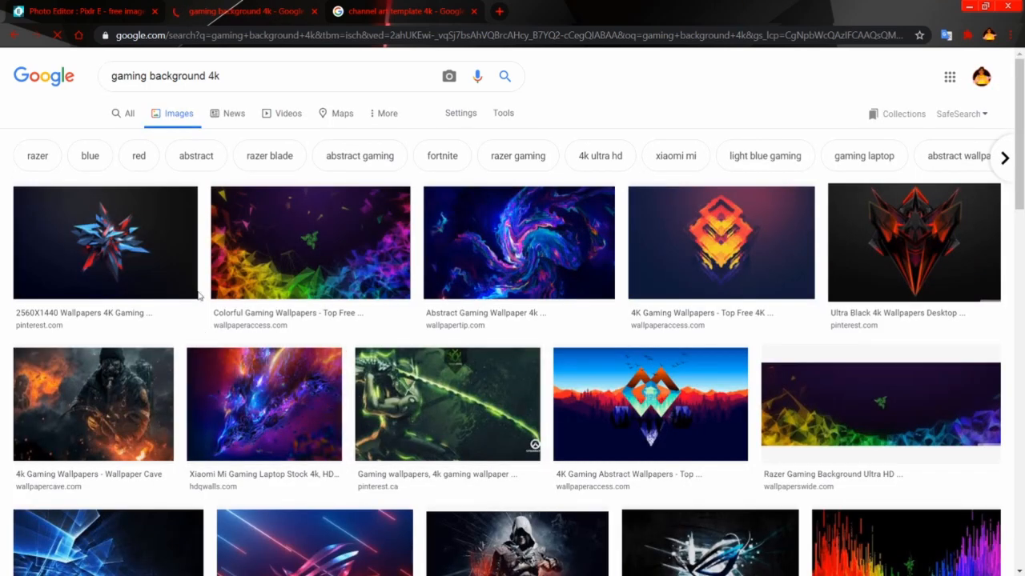
pyautogui.scroll(-1, 204, 296)
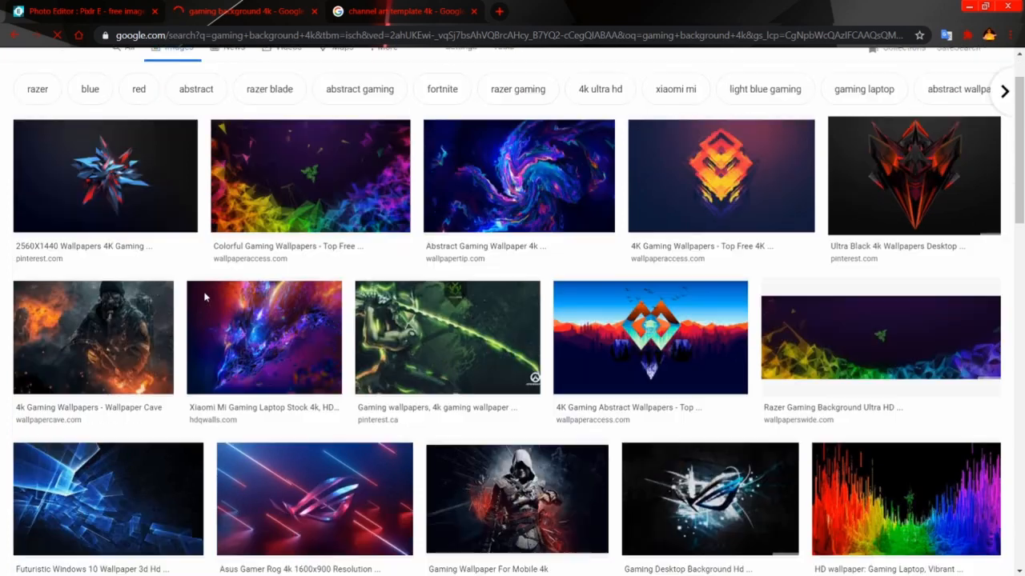
pyautogui.scroll(-1, 448, 292)
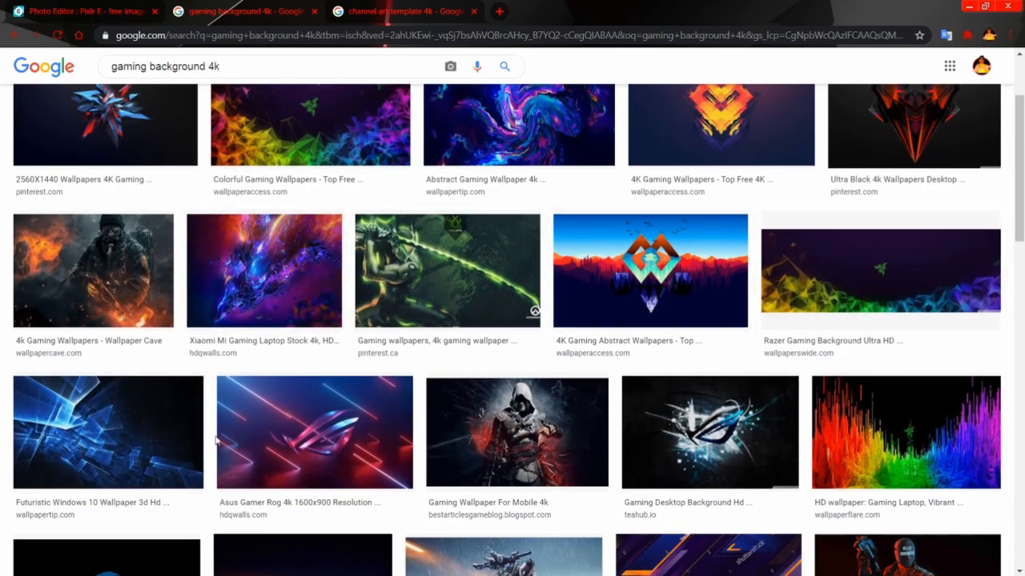
pyautogui.scroll(-2, 200, 450)
pyautogui.scroll(-1, 220, 443)
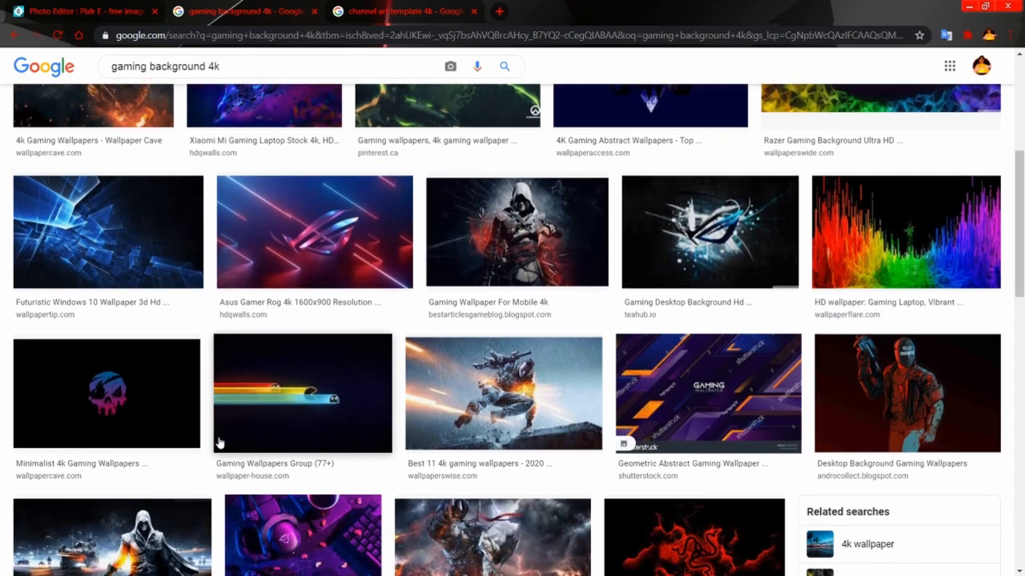
pyautogui.scroll(-6, 220, 443)
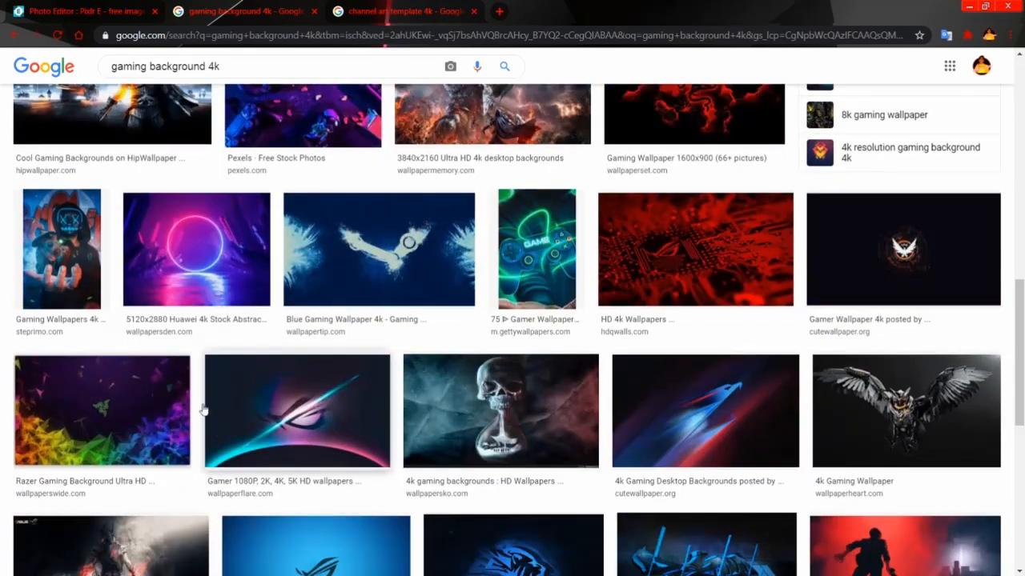
pyautogui.scroll(-4, 204, 410)
pyautogui.scroll(-2, 203, 409)
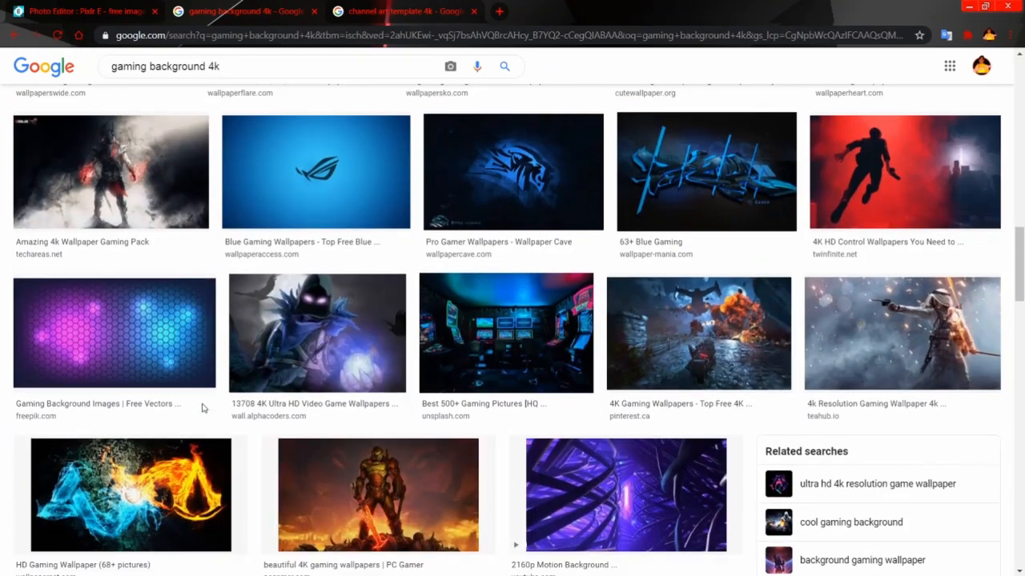
# Preview the "63+ Blue Gaming" wallpaper, close it and examine further gaming backgrounds
pyautogui.click(722, 179)
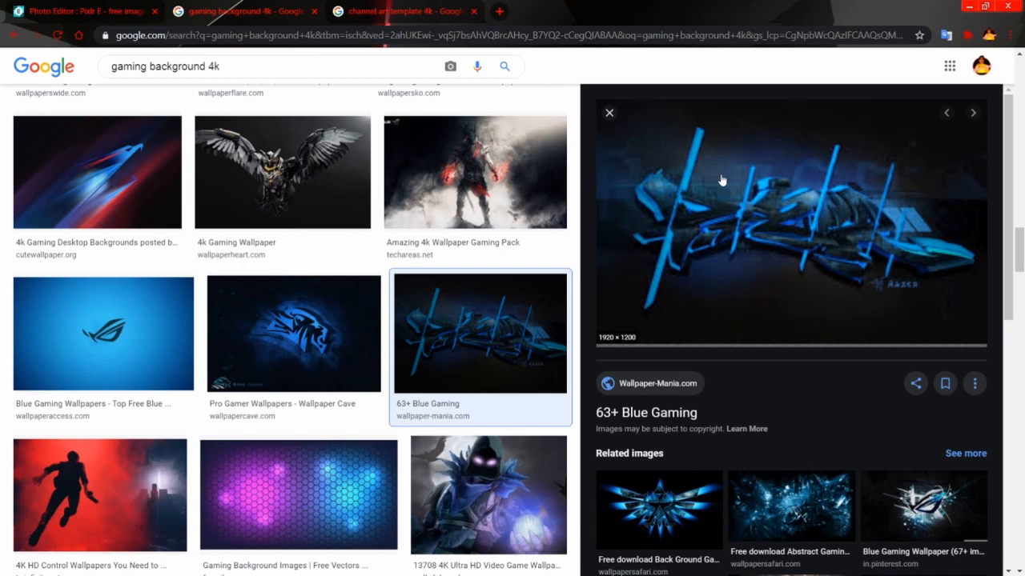
pyautogui.click(610, 113)
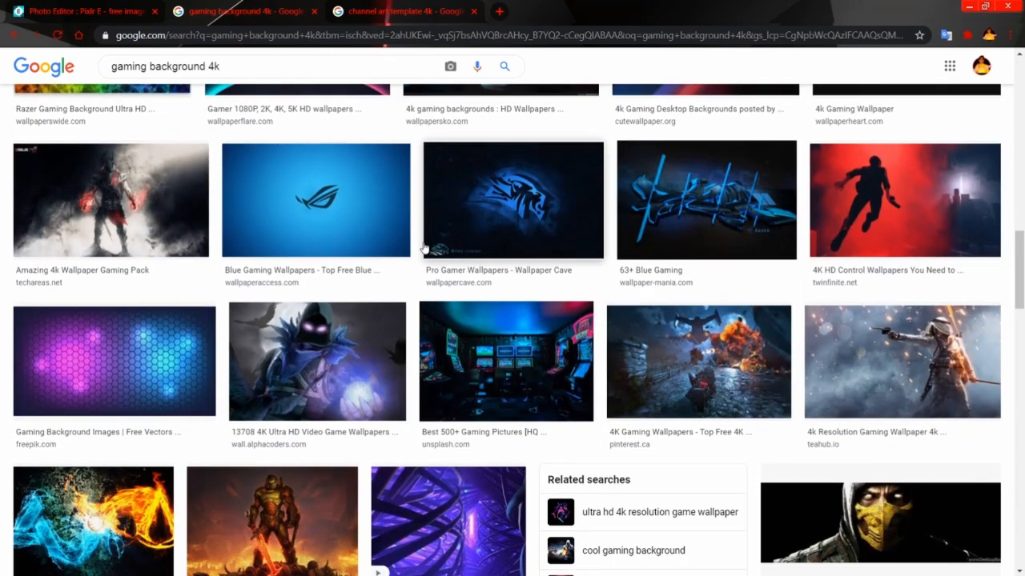
pyautogui.scroll(-2, 424, 250)
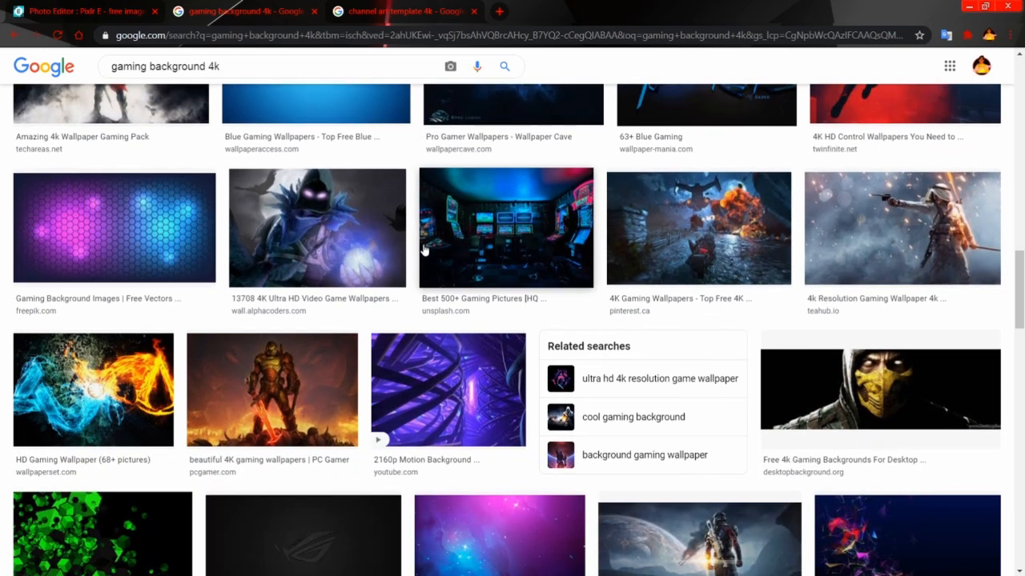
pyautogui.scroll(-3, 424, 249)
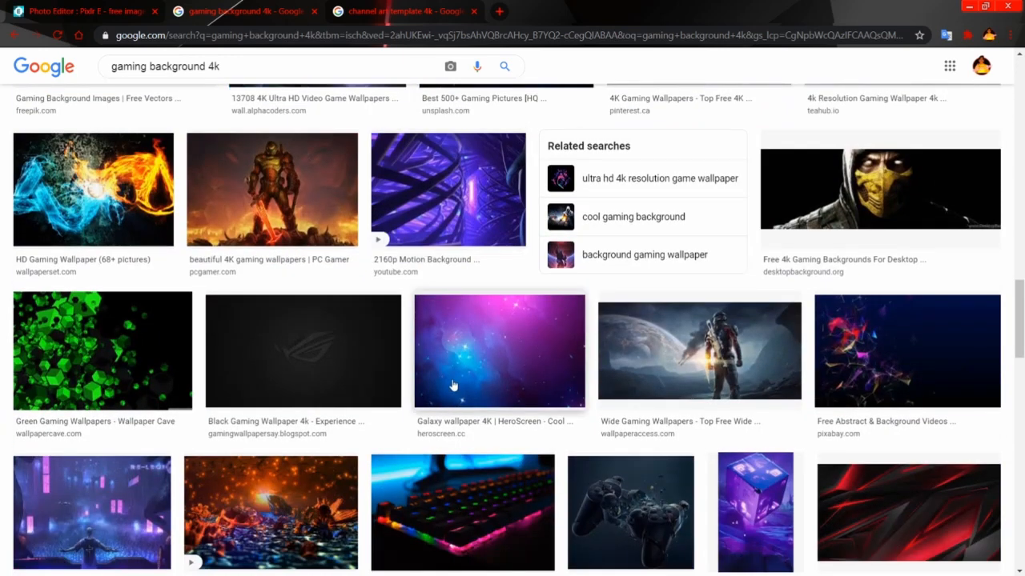
pyautogui.scroll(-4, 354, 350)
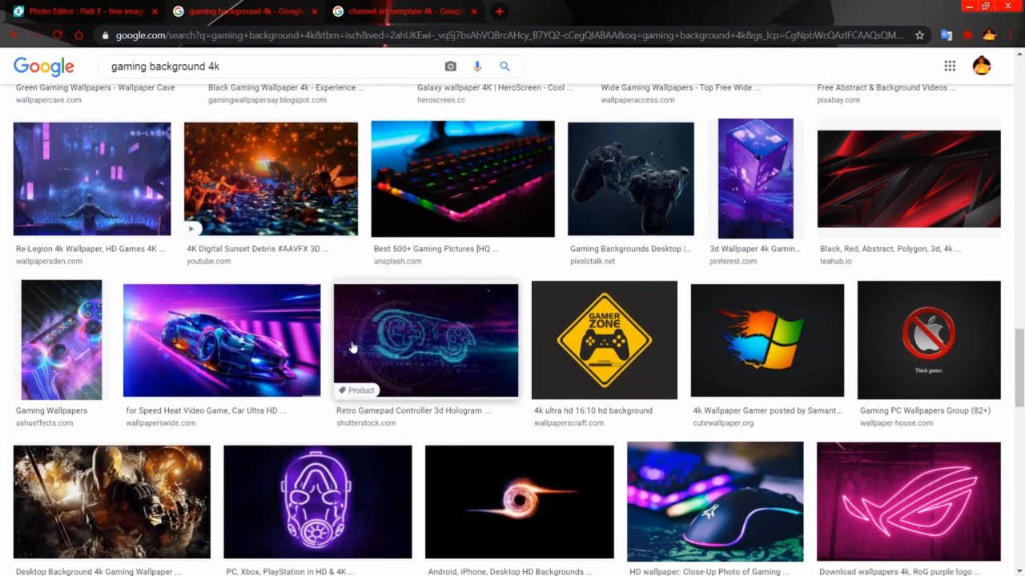
pyautogui.scroll(-2, 353, 346)
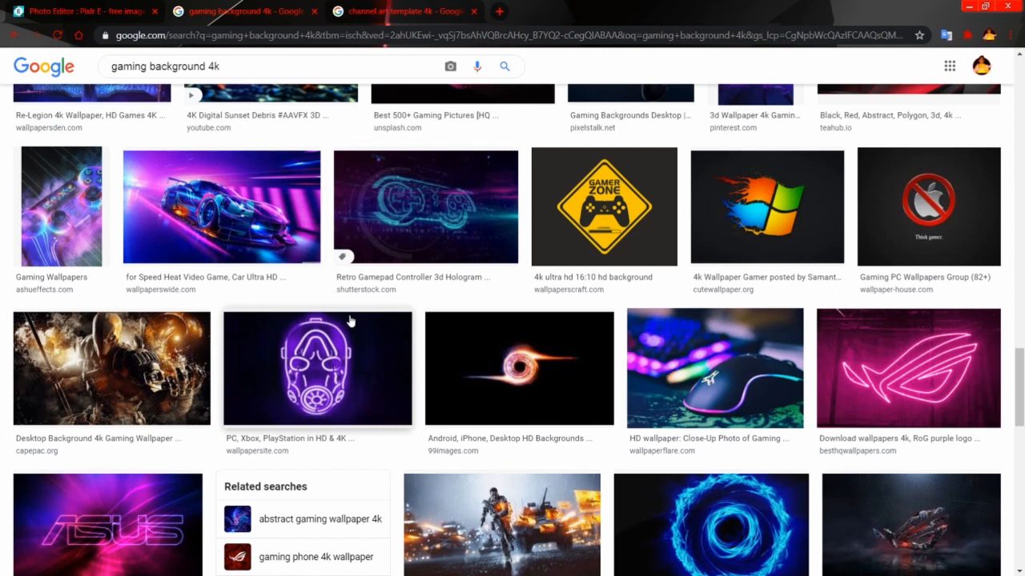
pyautogui.scroll(-2, 349, 321)
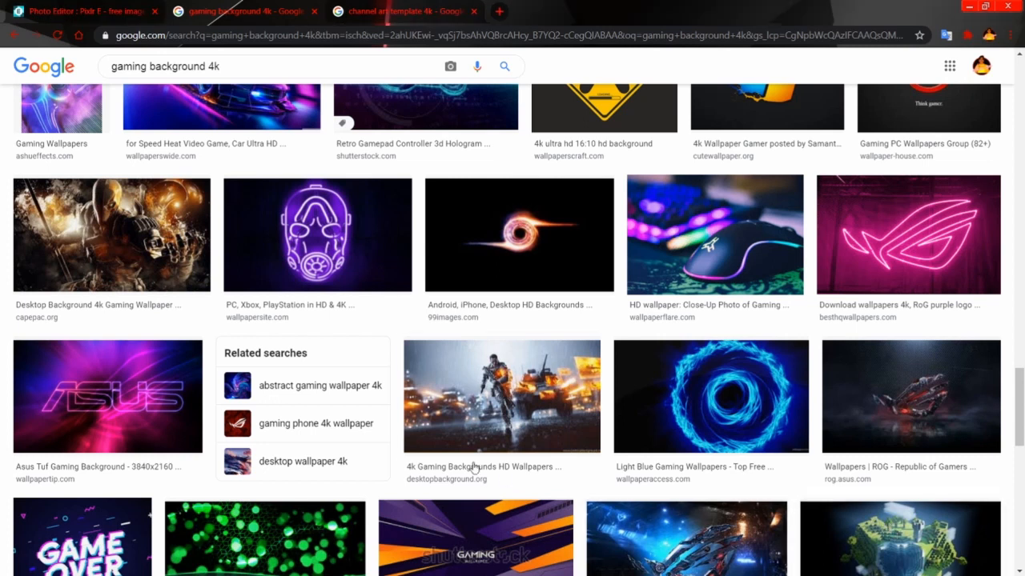
pyautogui.scroll(-2, 448, 457)
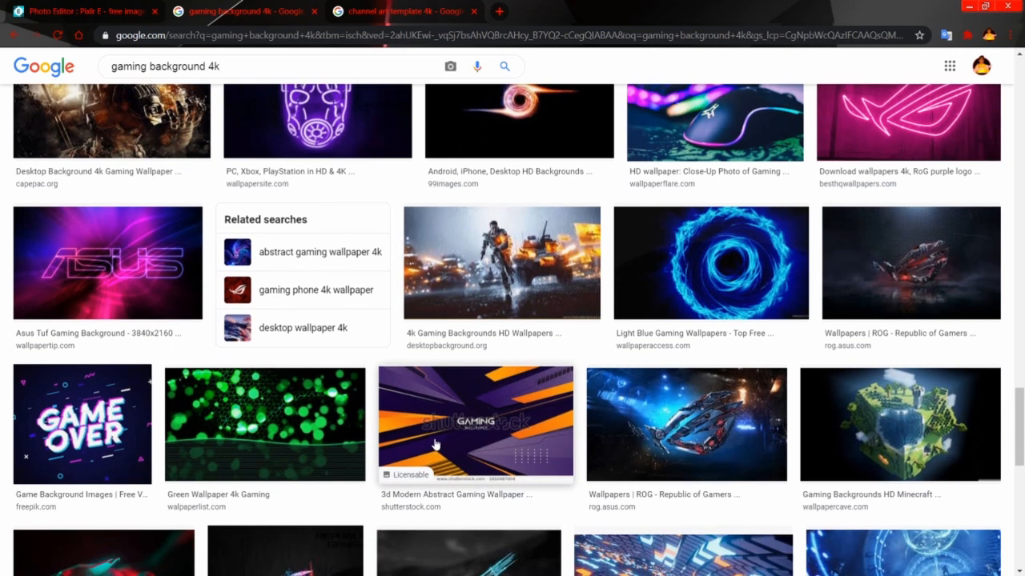
pyautogui.scroll(-2, 433, 448)
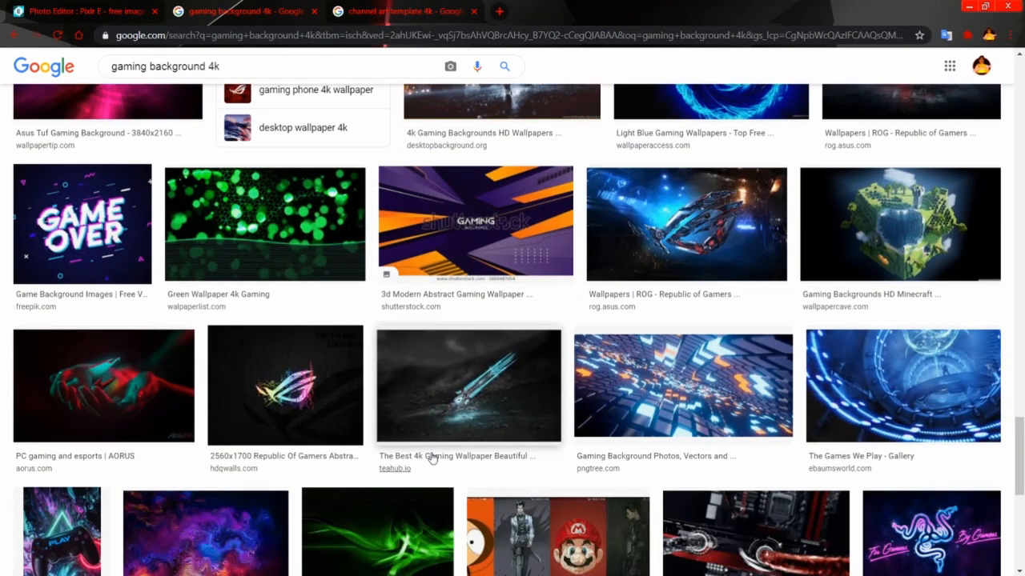
# Search Google Images for "pubg background 4k" and open the preview of the black-and-white Pinterest wallpaper
pyautogui.scroll(7, 430, 457)
pyautogui.scroll(6, 428, 453)
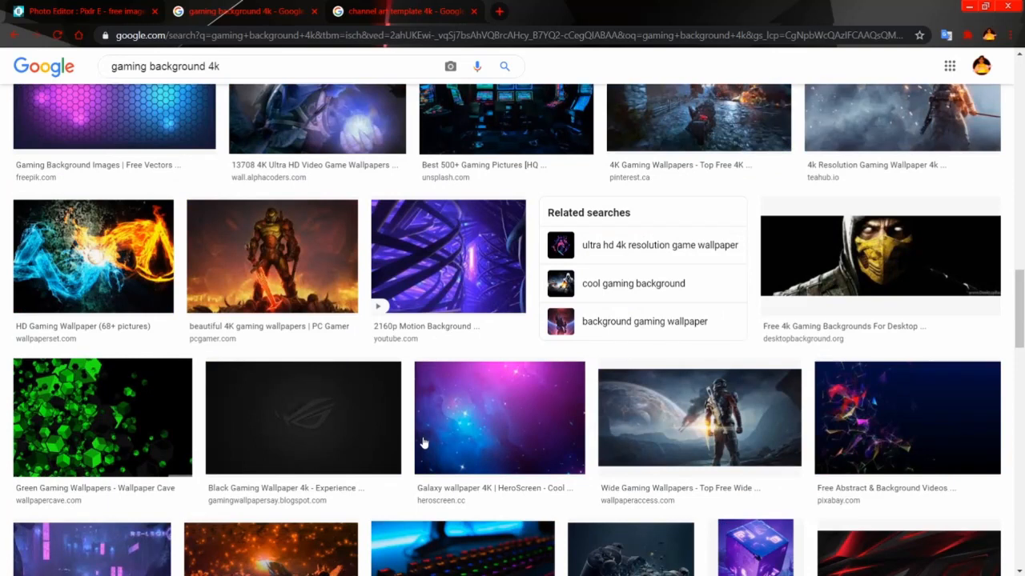
pyautogui.scroll(8, 425, 443)
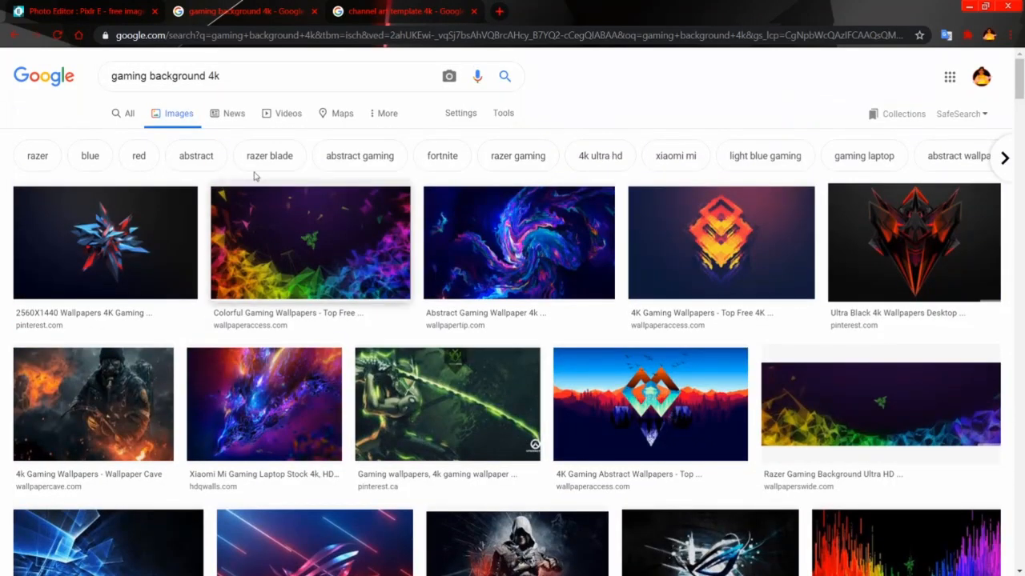
pyautogui.doubleClick(117, 75)
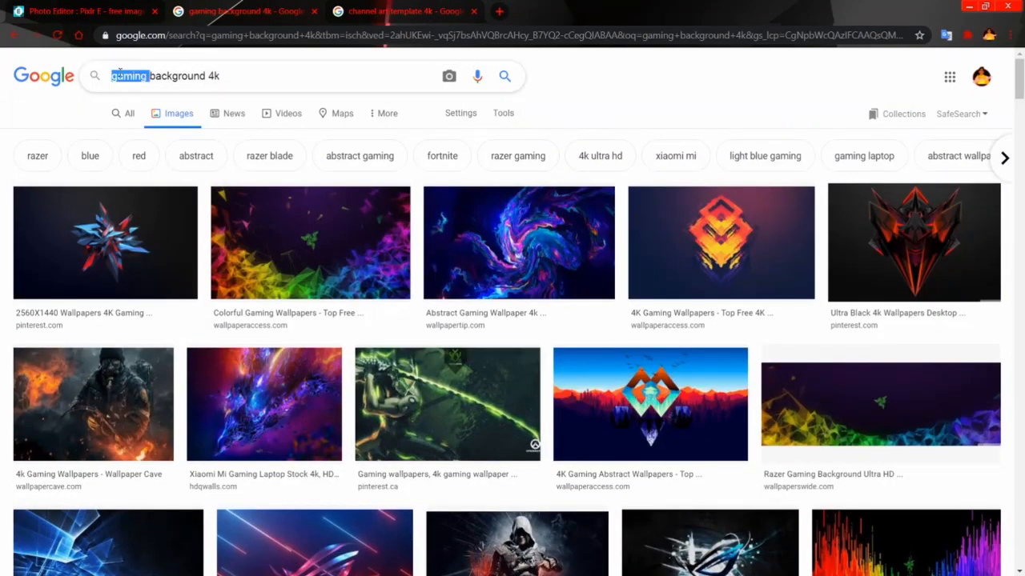
pyautogui.write('pubg')
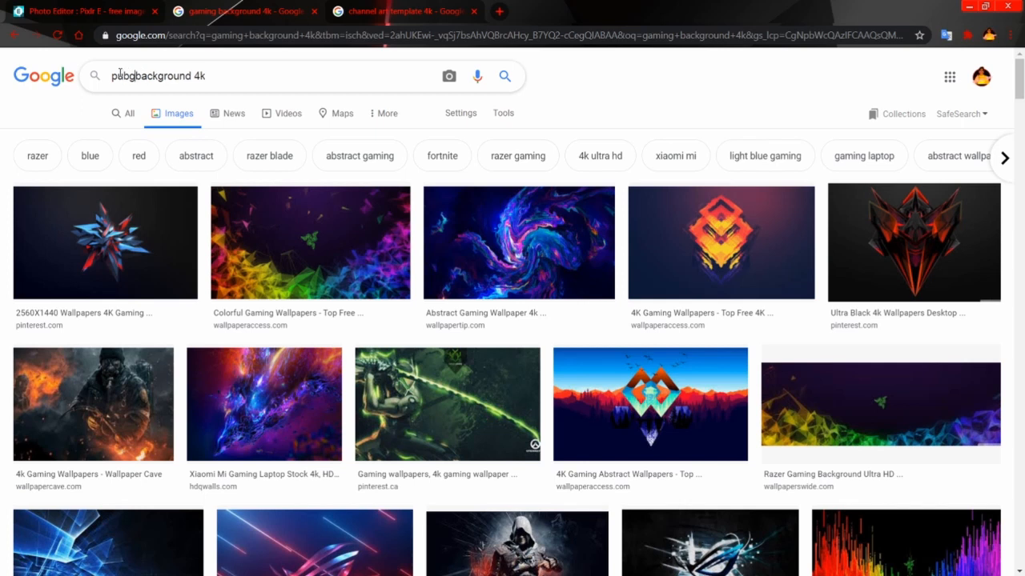
pyautogui.press('Return')
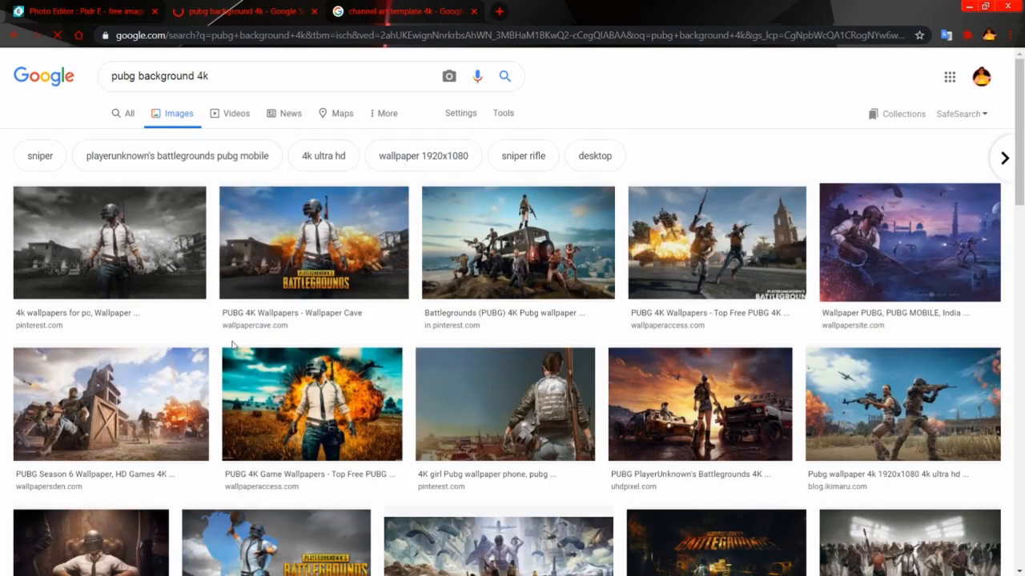
pyautogui.click(133, 224)
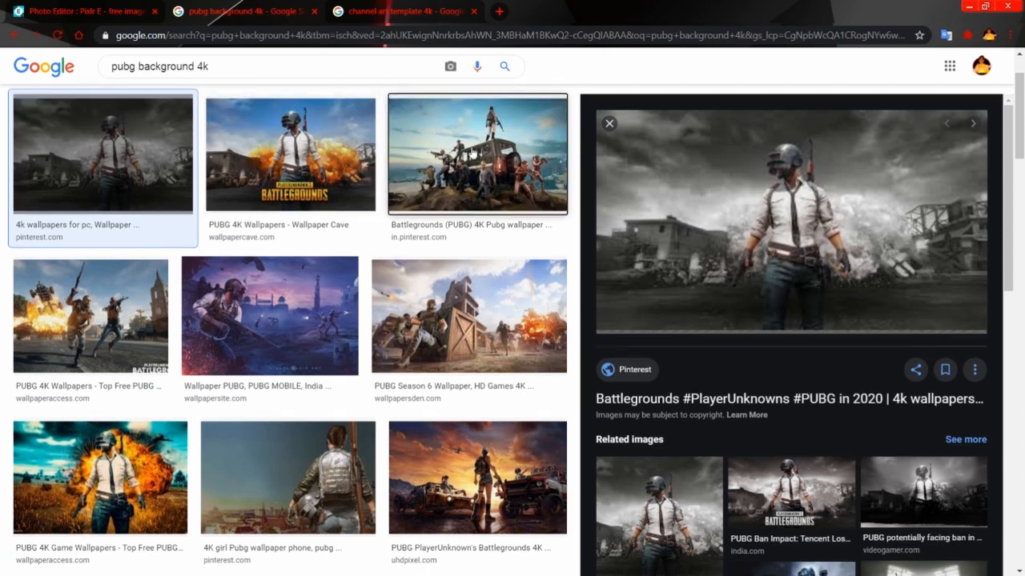
# Preview the PUBG jeep and "PUBG Season 6" wallpapers and search Google Images for "fortnite background 4k"
pyautogui.click(474, 156)
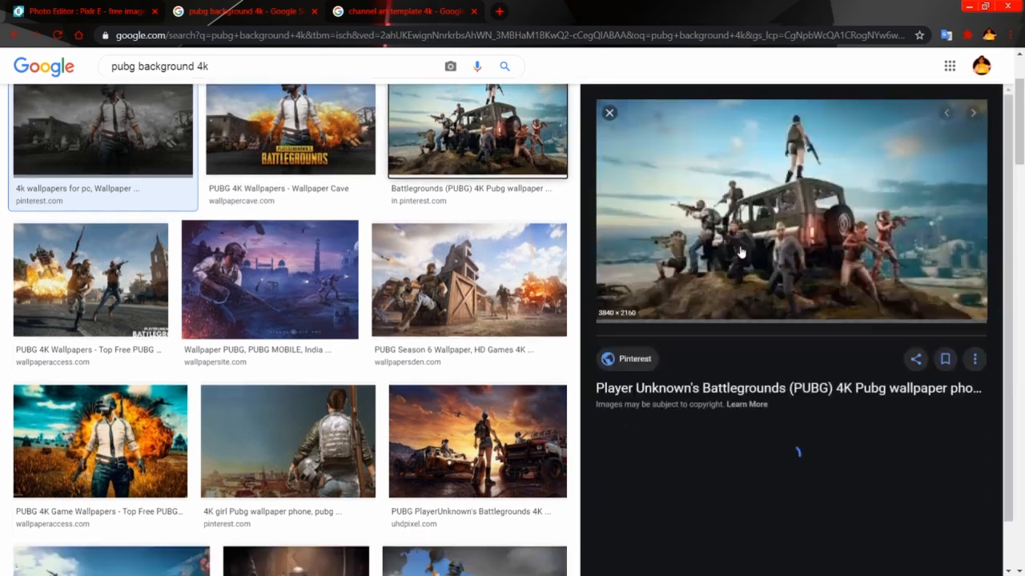
pyautogui.click(463, 275)
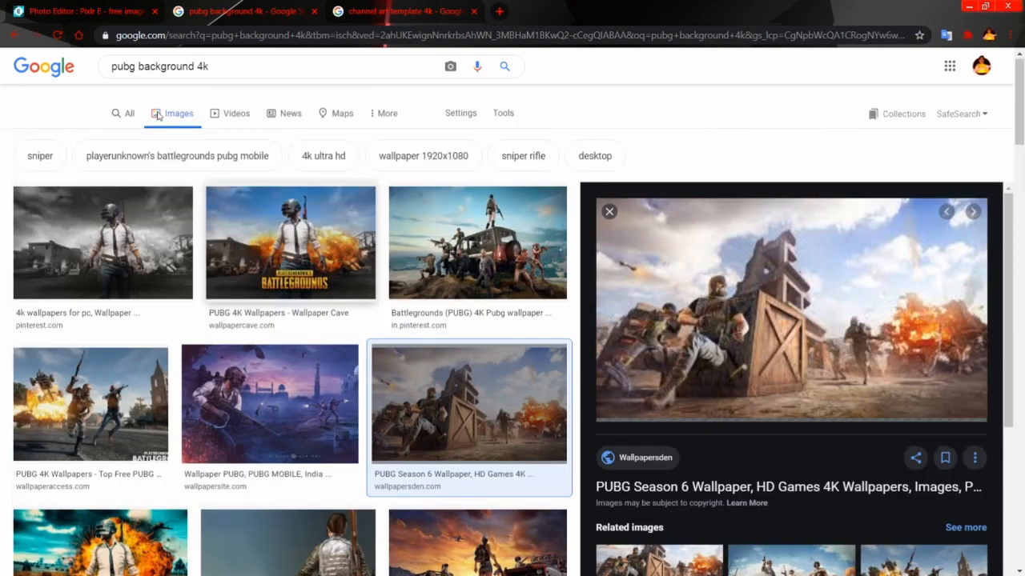
pyautogui.scroll(1, 240, 160)
pyautogui.doubleClick(131, 73)
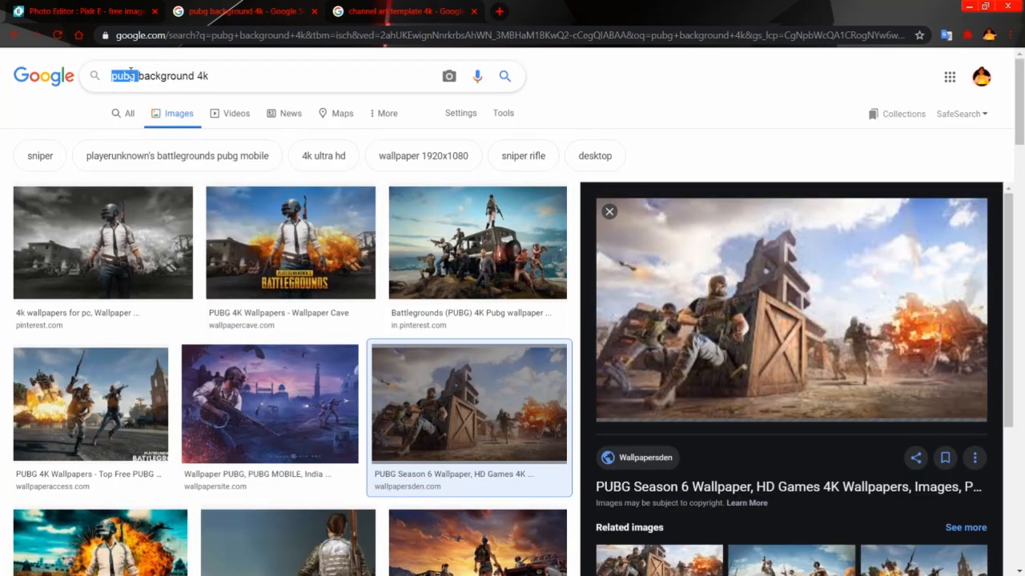
pyautogui.write('fortnite')
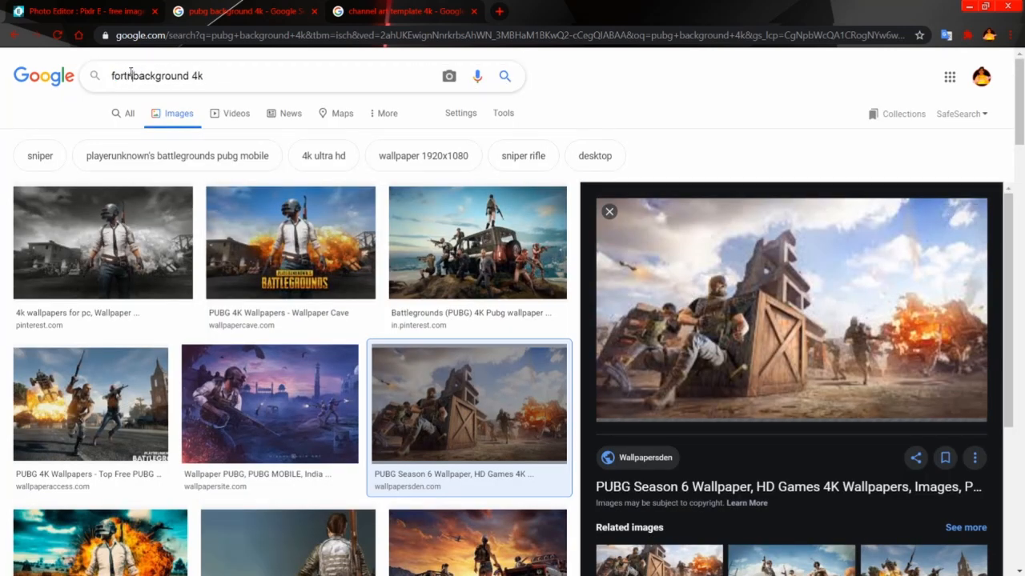
pyautogui.press('Return')
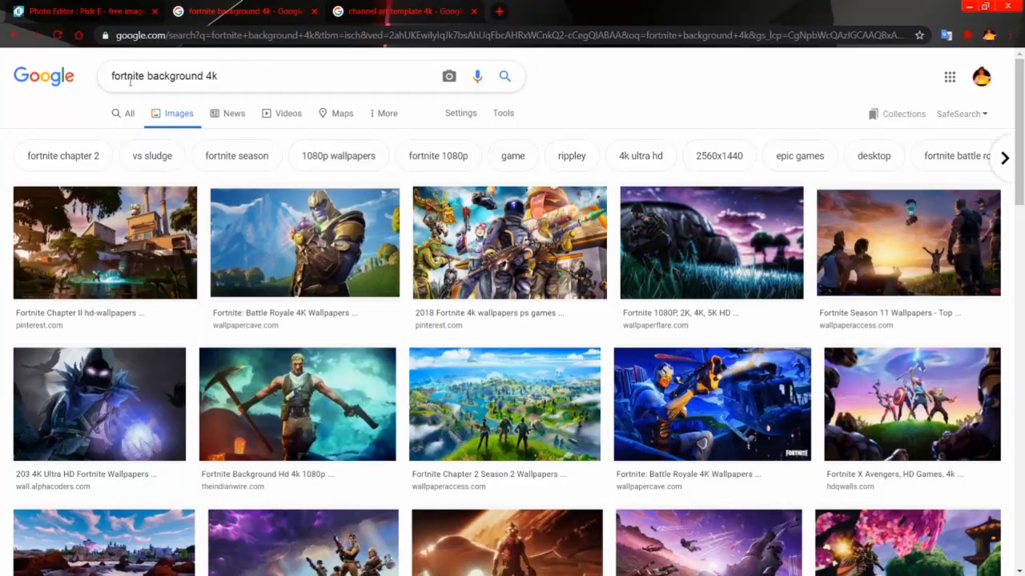
# Search Google Images for "cod background 4k", look through the wallpapers and open the WallpaperAccess "Call of Duty Mobile Wallpapers" image with the masked soldier
pyautogui.doubleClick(128, 76)
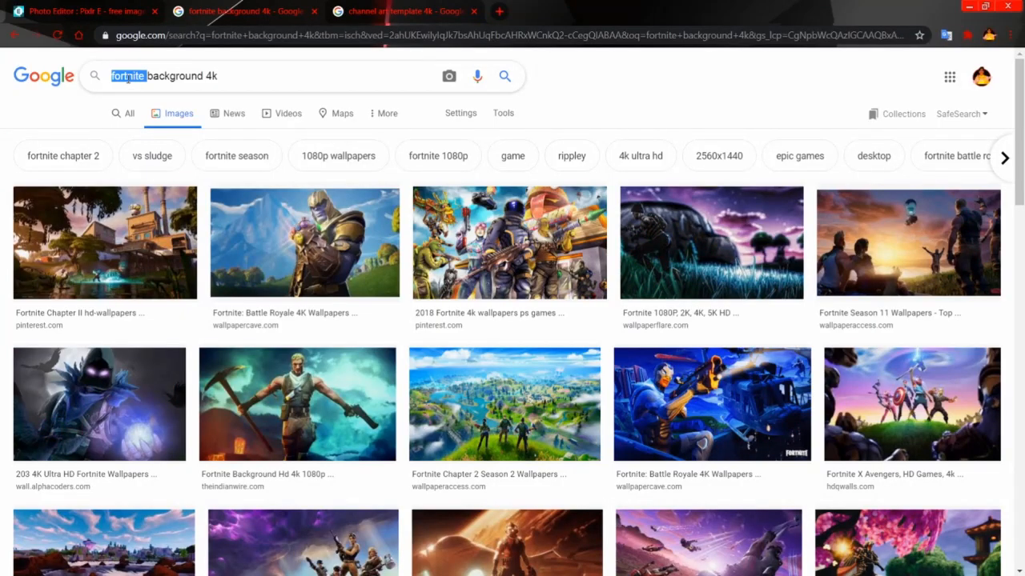
pyautogui.write('cod')
pyautogui.press('Return')
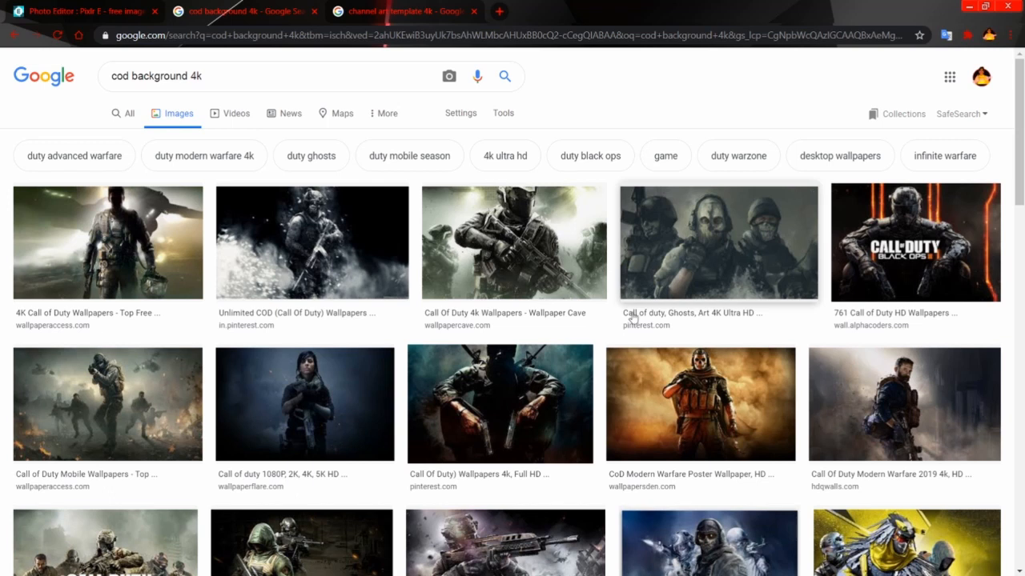
pyautogui.scroll(-3, 312, 436)
pyautogui.scroll(3, 261, 524)
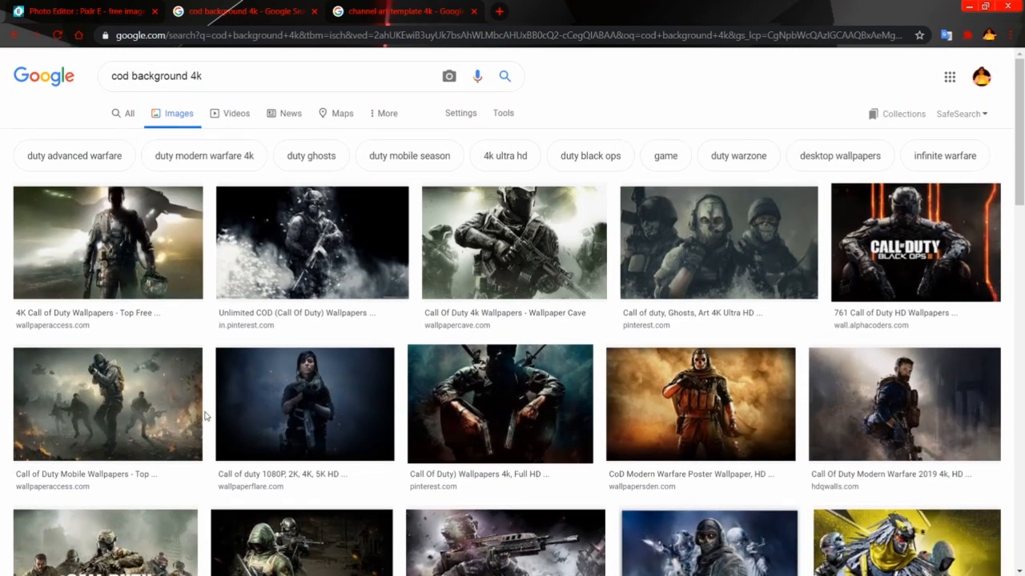
pyautogui.scroll(-8, 205, 416)
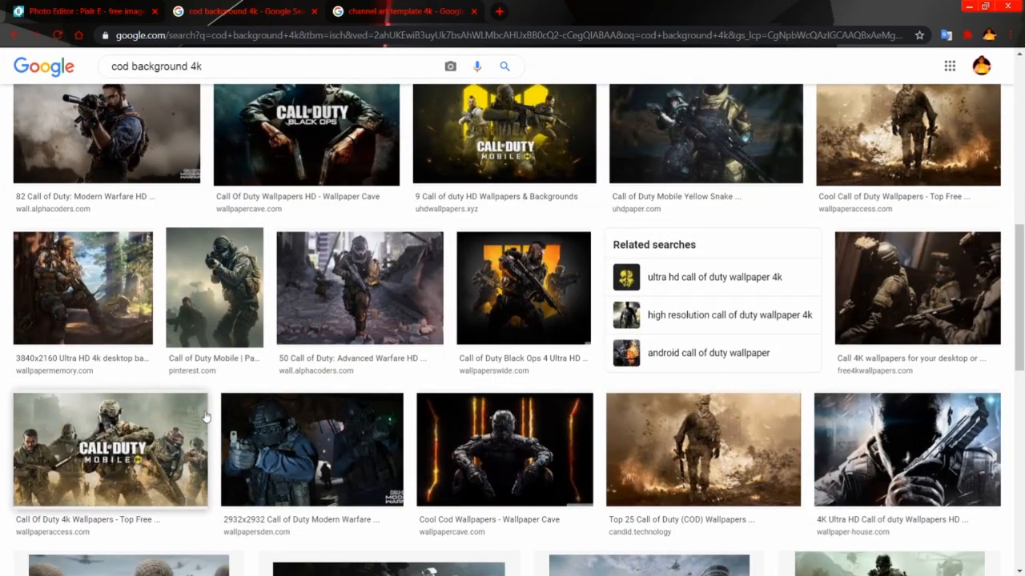
pyautogui.scroll(5, 205, 416)
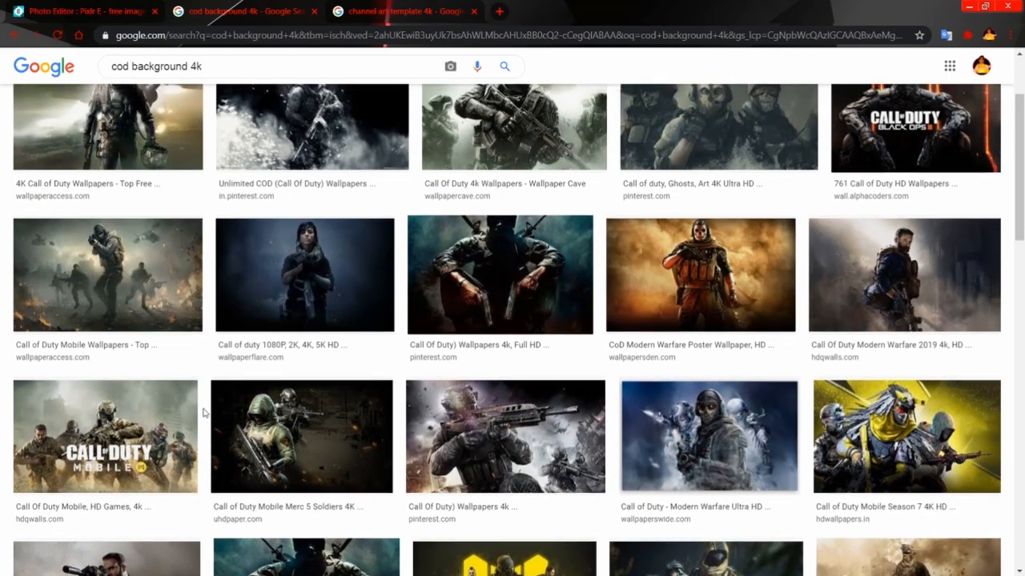
pyautogui.scroll(2, 205, 413)
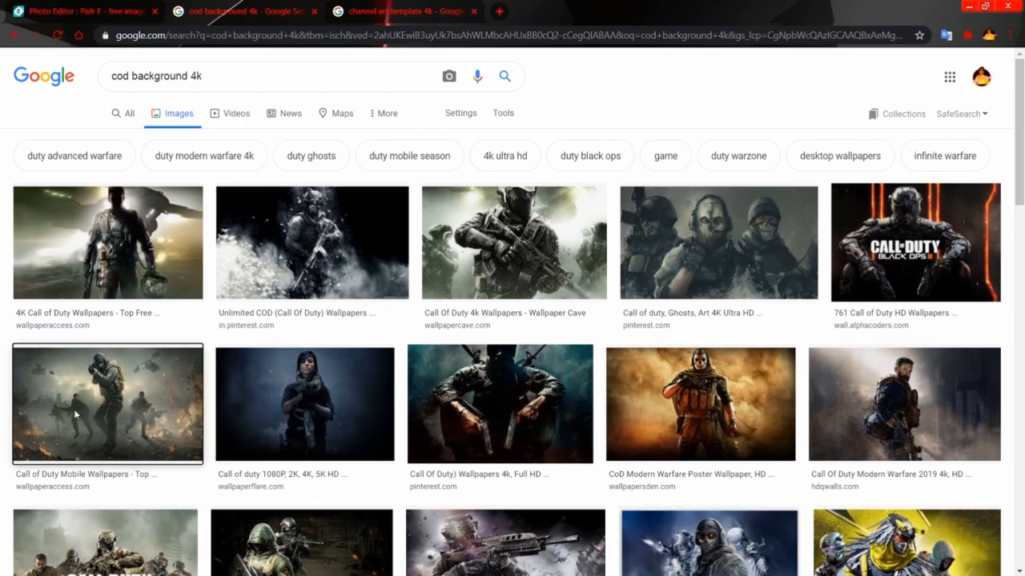
pyautogui.click(75, 415)
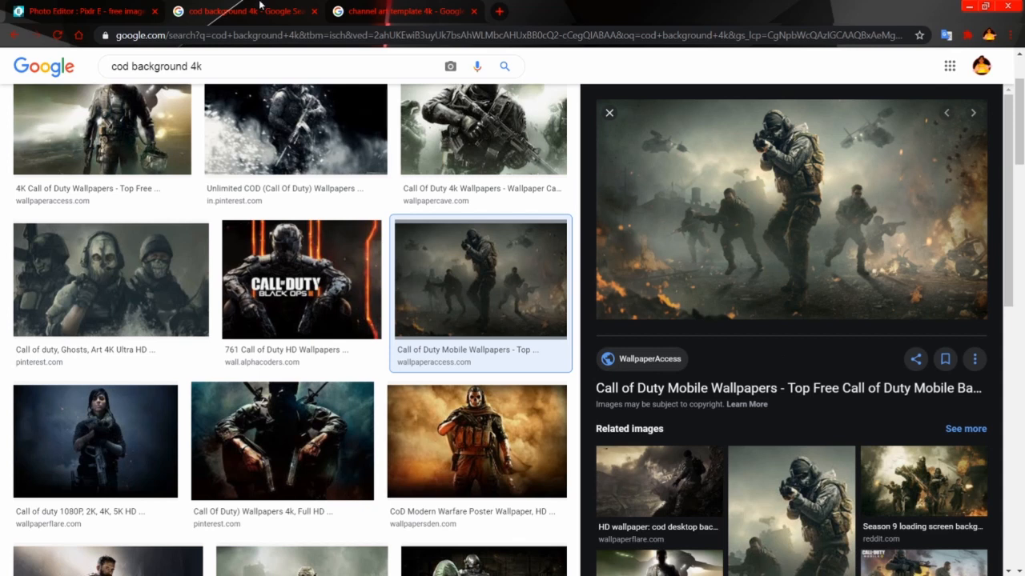
pyautogui.click(46, 8)
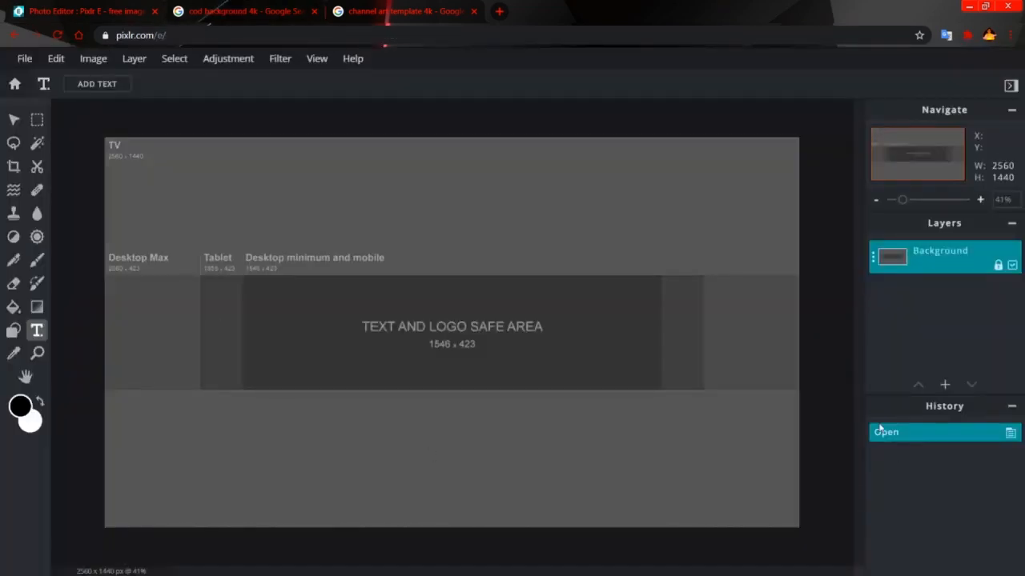
pyautogui.click(129, 59)
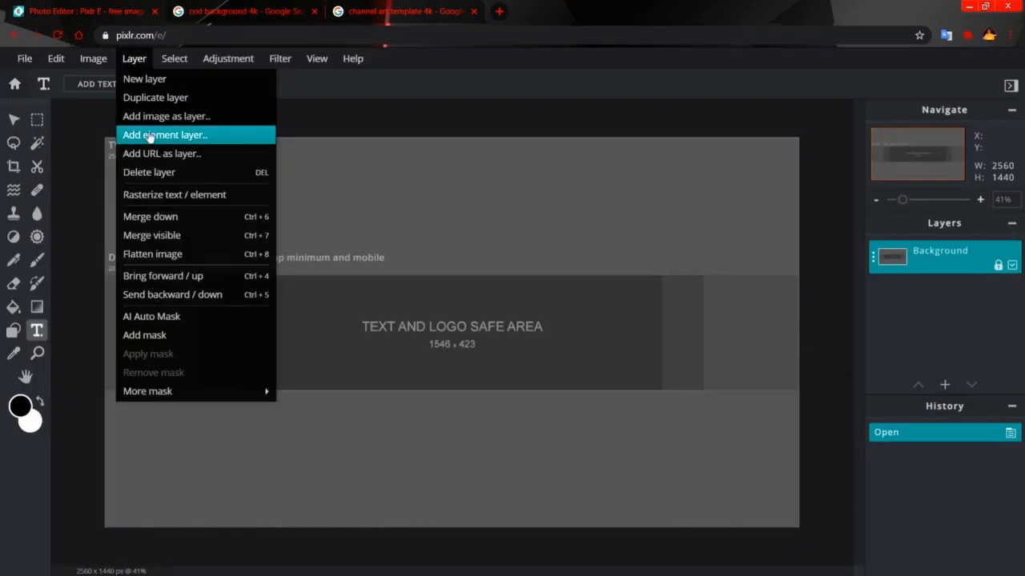
pyautogui.click(211, 153)
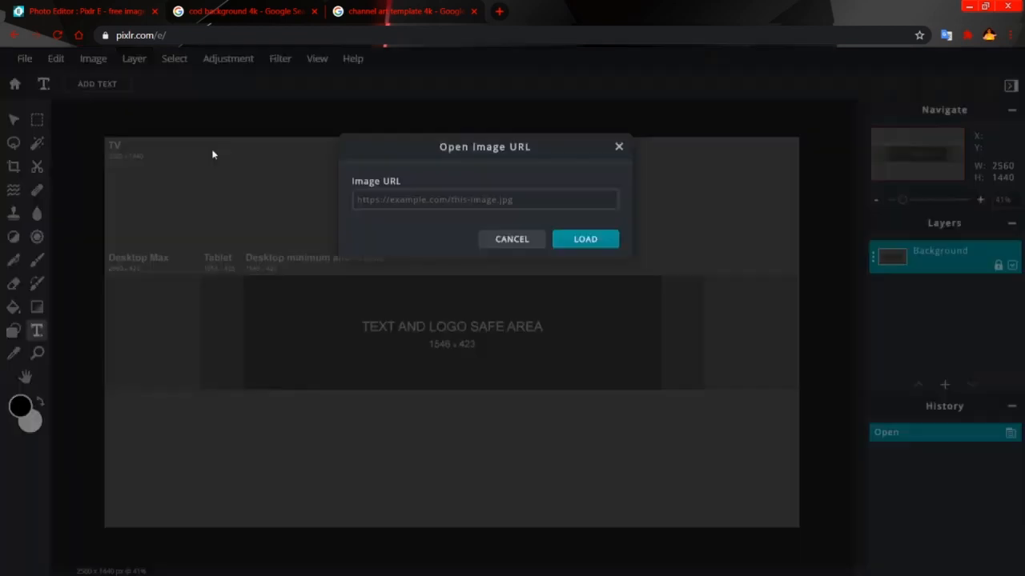
pyautogui.click(567, 204)
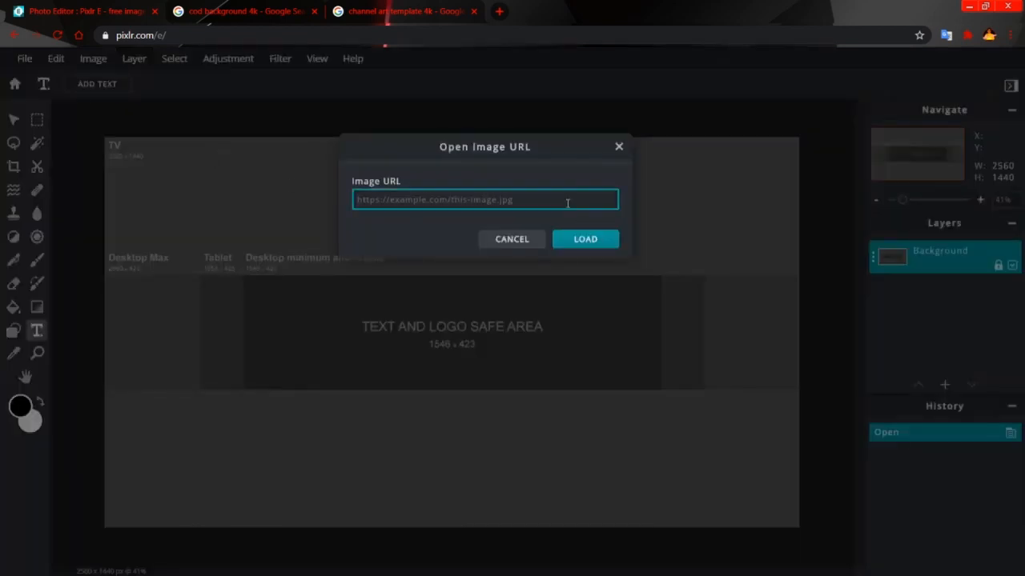
pyautogui.write('https://wallpaperaccess.com/full/1470806.jpg')
pyautogui.press('Return')
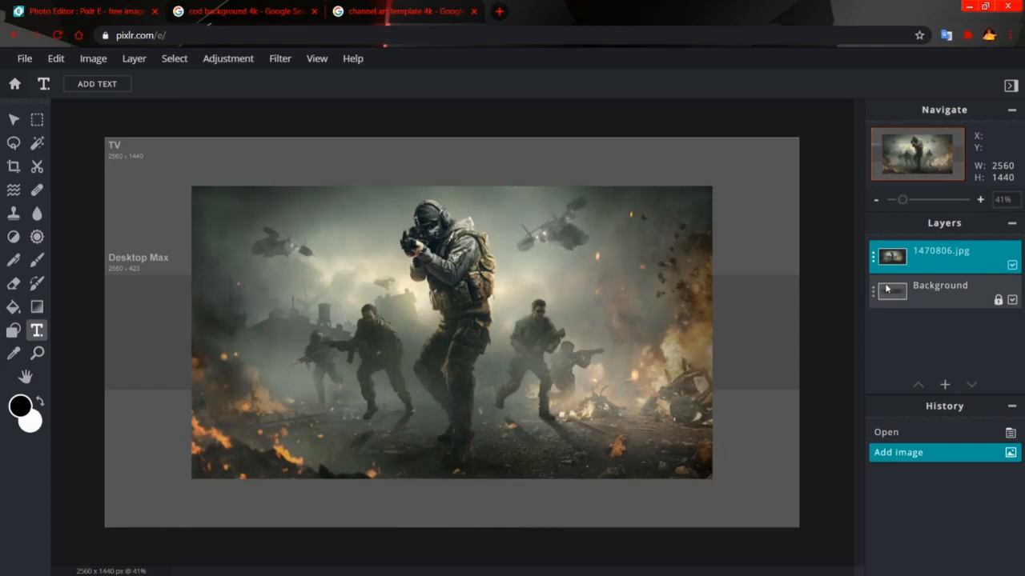
# Enlarge the 1470806.jpg layer from two opposite corners so that it covers the whole 2560 x 1440 canvas
pyautogui.click(886, 286)
pyautogui.click(967, 250)
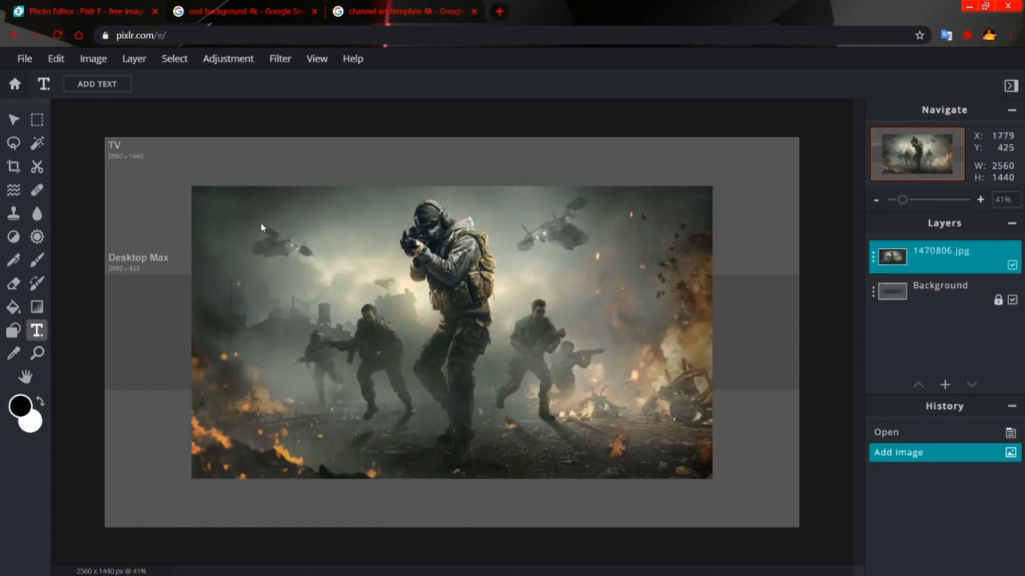
pyautogui.click(179, 176)
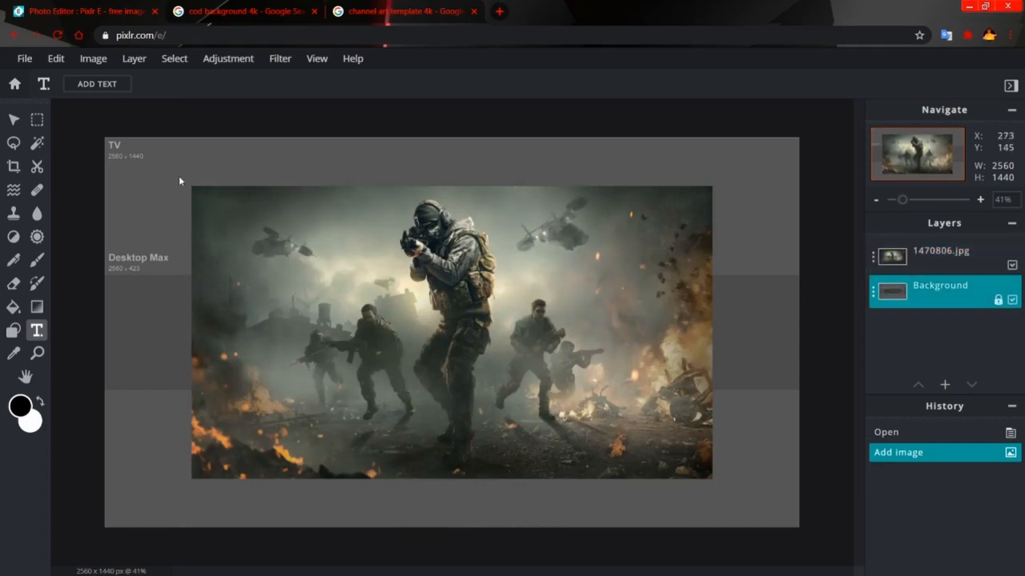
pyautogui.click(970, 264)
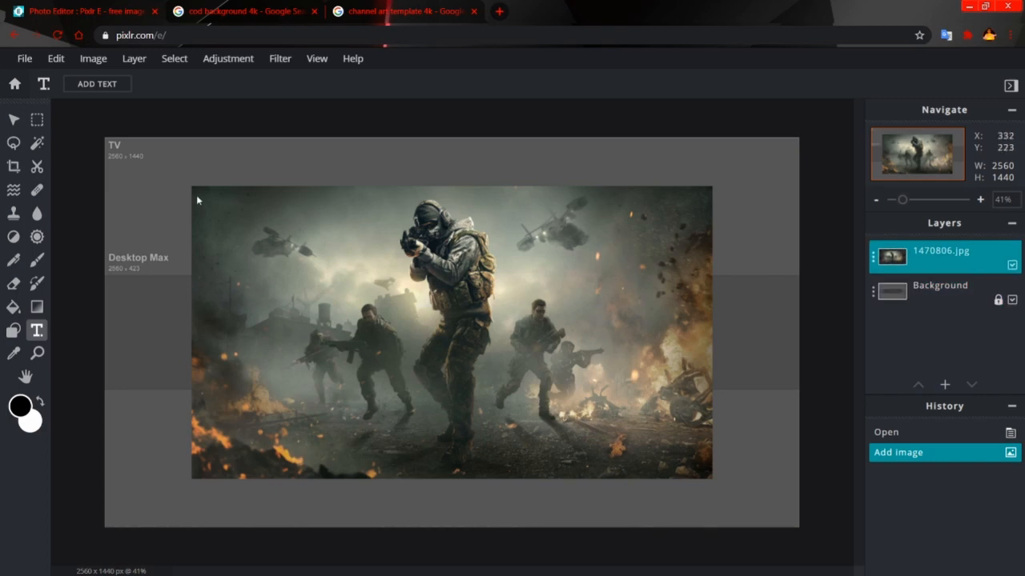
pyautogui.moveTo(190, 187); pyautogui.dragTo(104, 149)
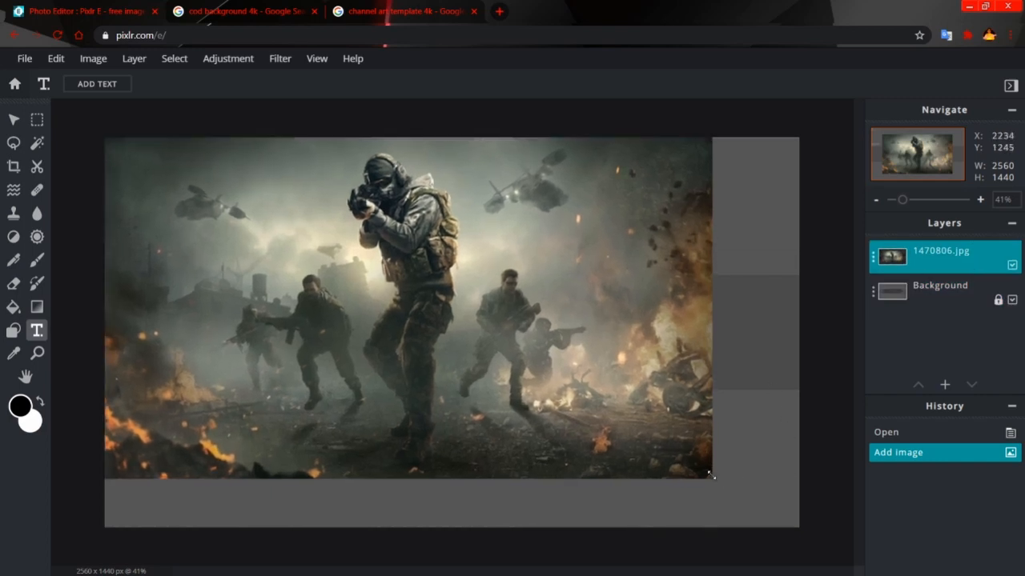
pyautogui.moveTo(711, 478); pyautogui.dragTo(798, 525)
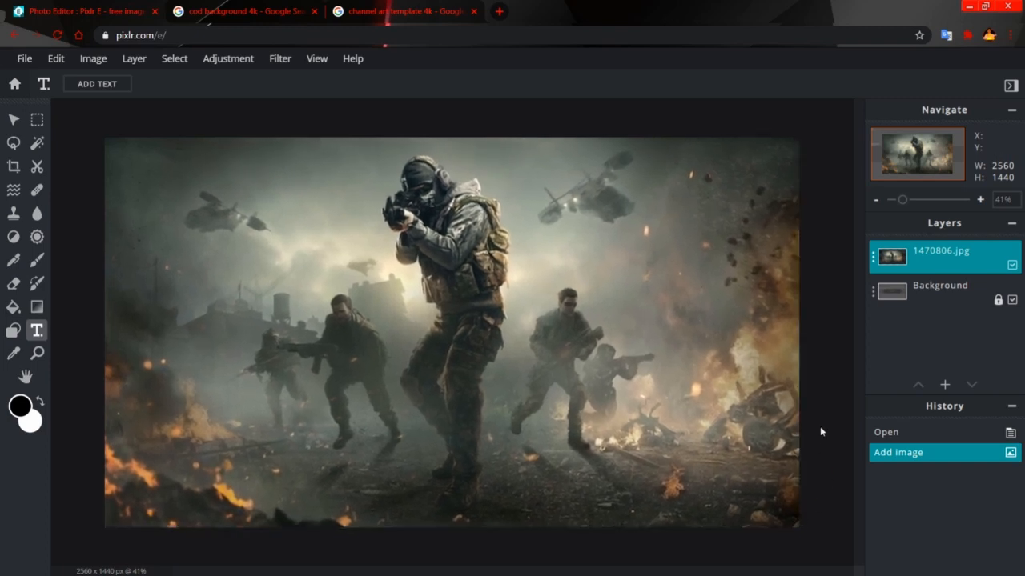
# Unlock the Background template layer and move it above the 1470806.jpg layer
pyautogui.click(943, 293)
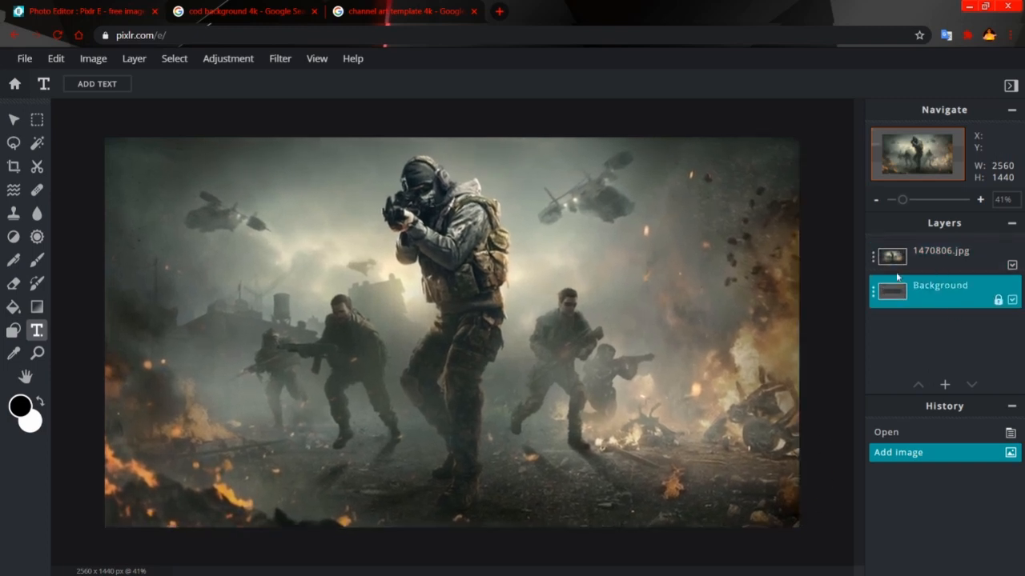
pyautogui.click(873, 295)
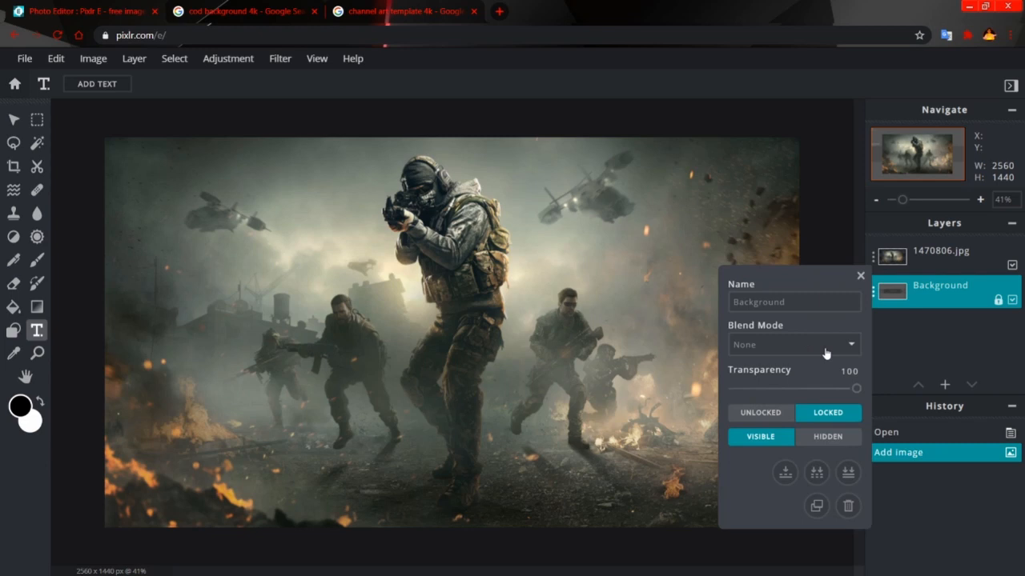
pyautogui.click(785, 413)
pyautogui.moveTo(921, 291); pyautogui.dragTo(918, 268)
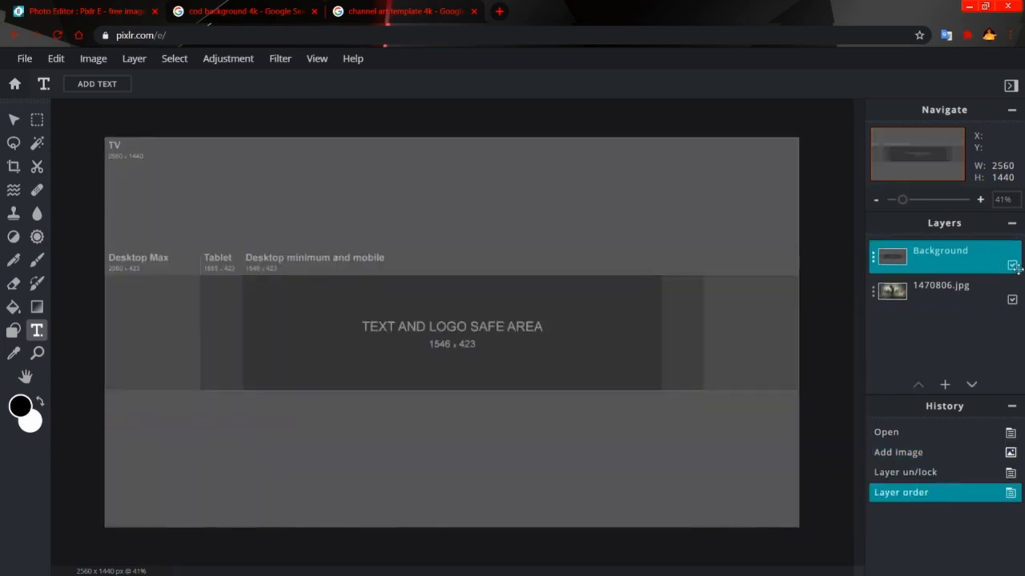
# Set the Background template layer's transparency to about 36 and close its layer settings
pyautogui.click(874, 257)
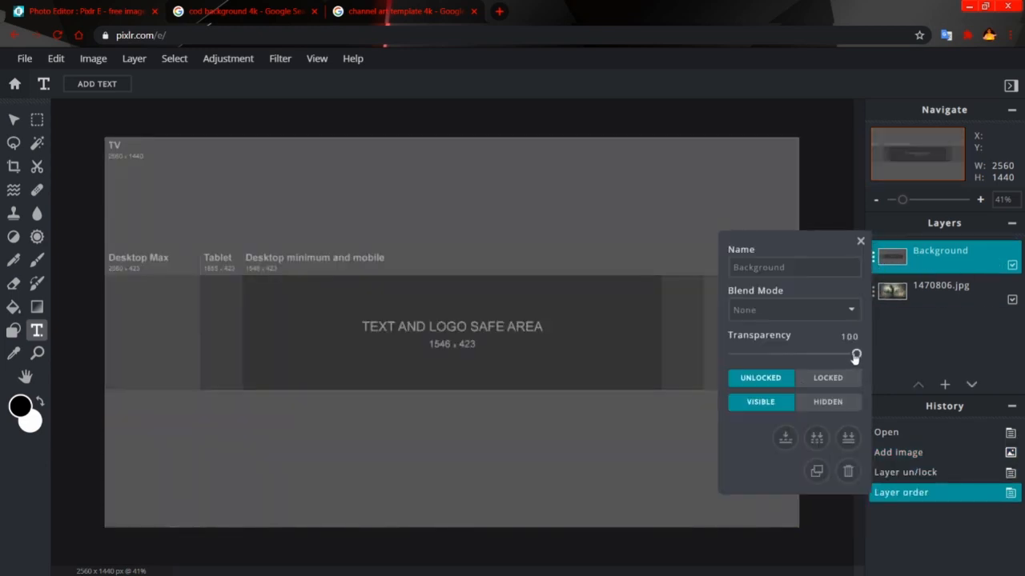
pyautogui.moveTo(856, 356); pyautogui.dragTo(770, 354)
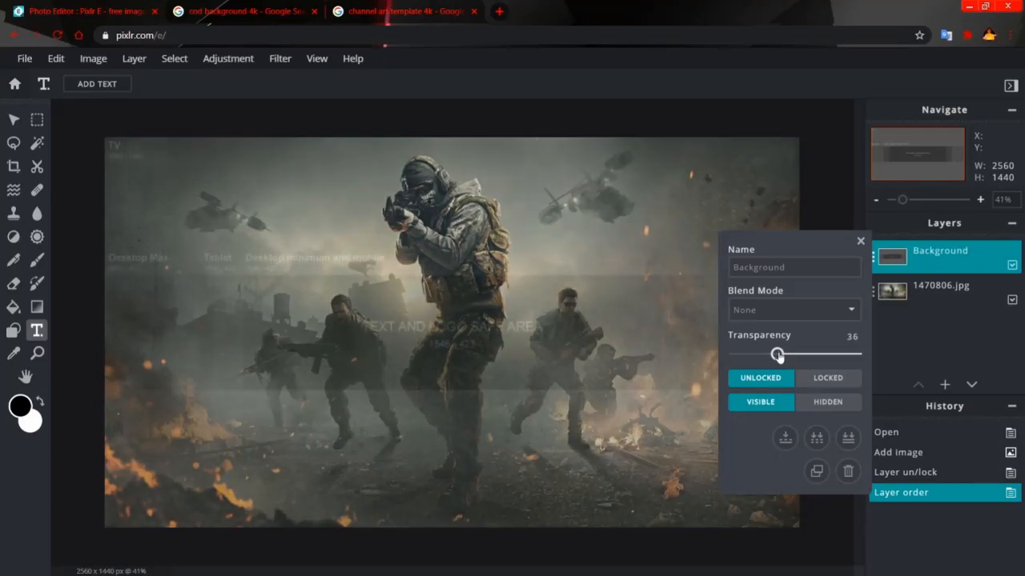
pyautogui.click(861, 240)
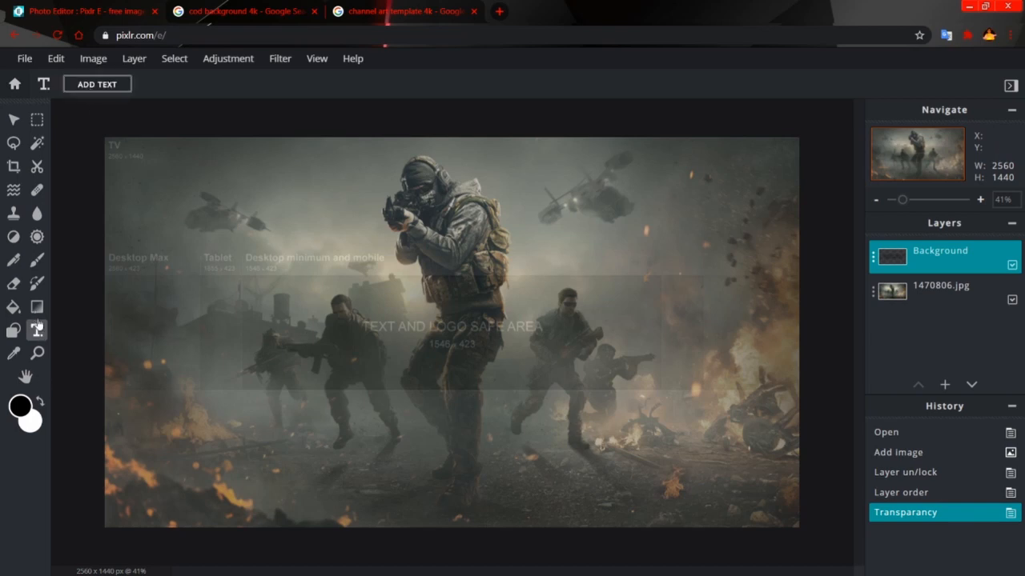
# Add a text layer with the channel name ending in "Chillin'", replacing the placeholder text
pyautogui.click(97, 84)
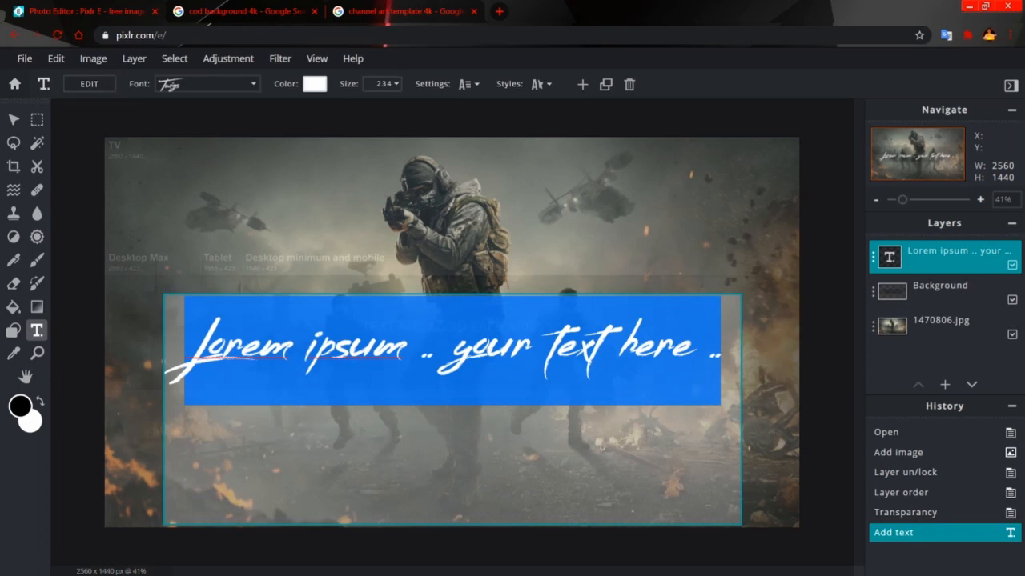
pyautogui.write('N')
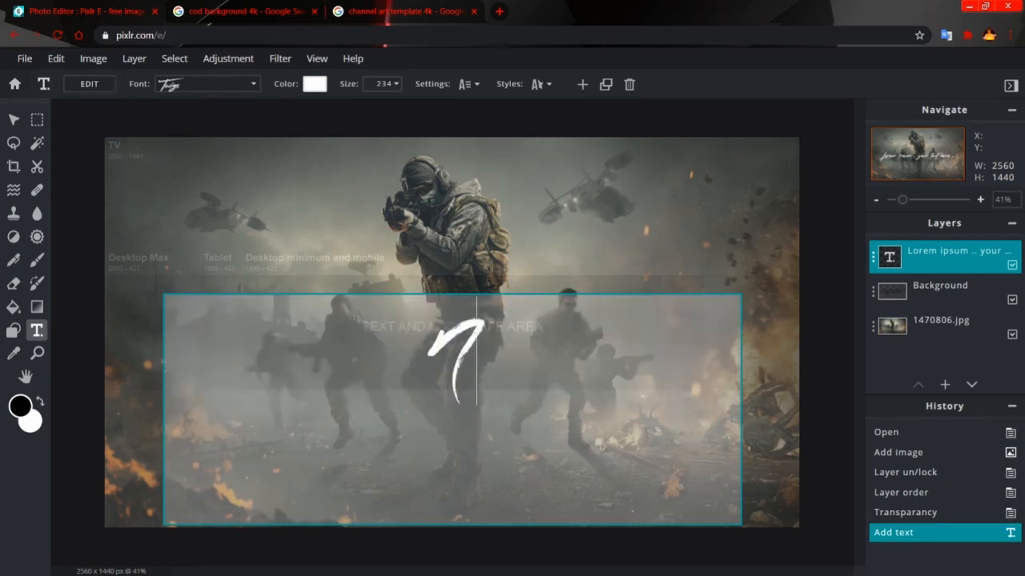
pyautogui.write('aBiKh')
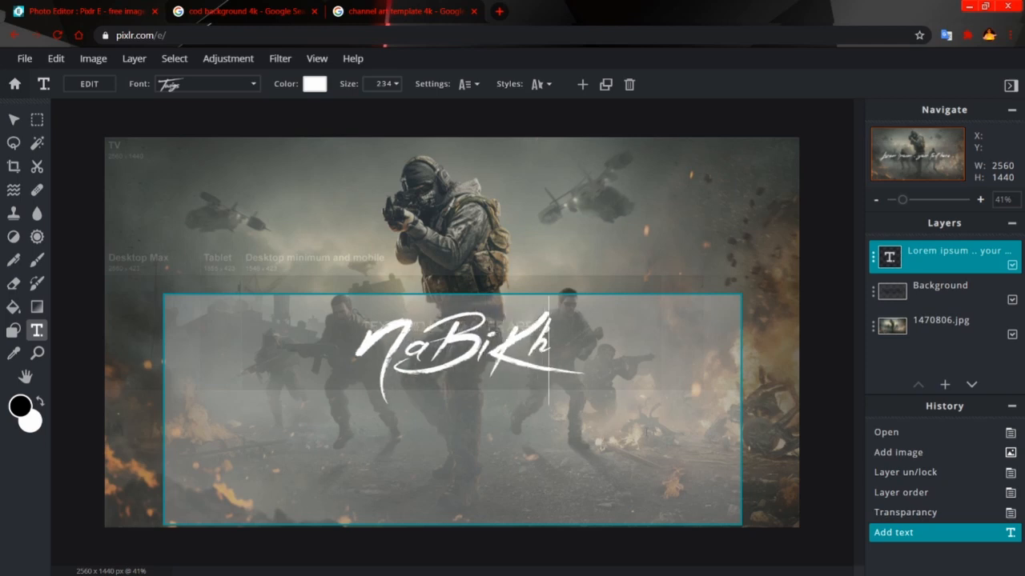
pyautogui.write('s Ch')
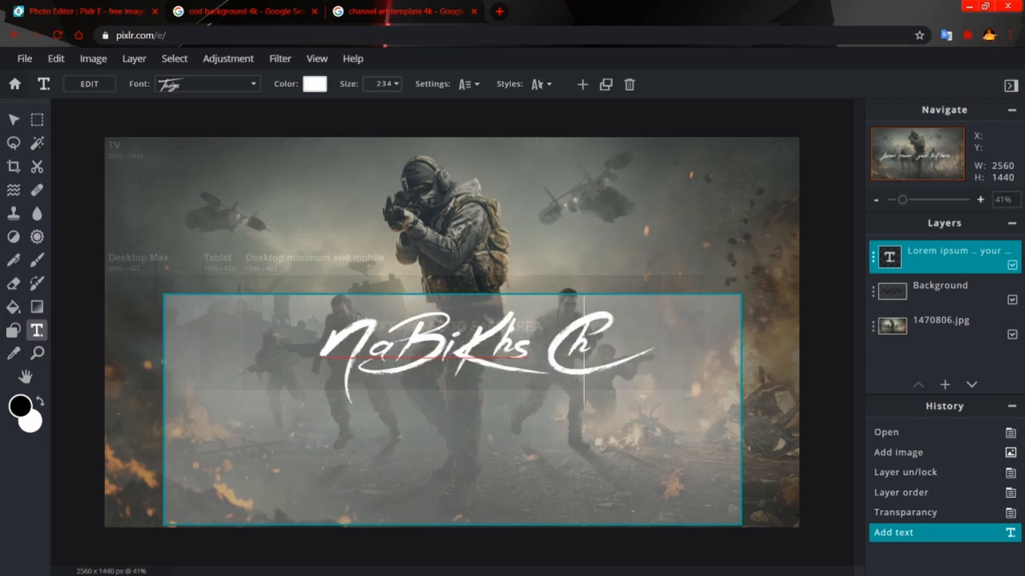
pyautogui.write('i')
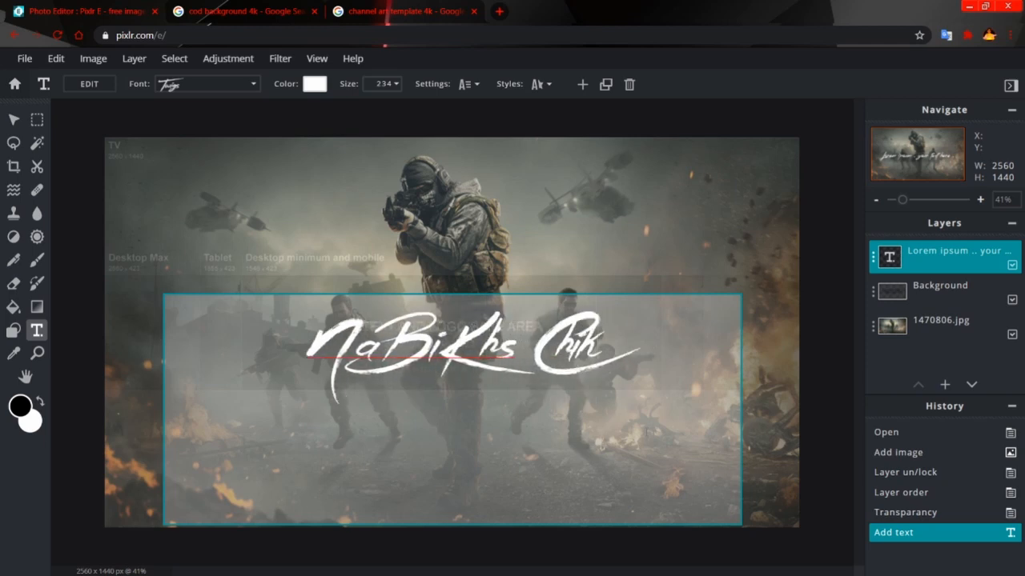
pyautogui.write("llin'")
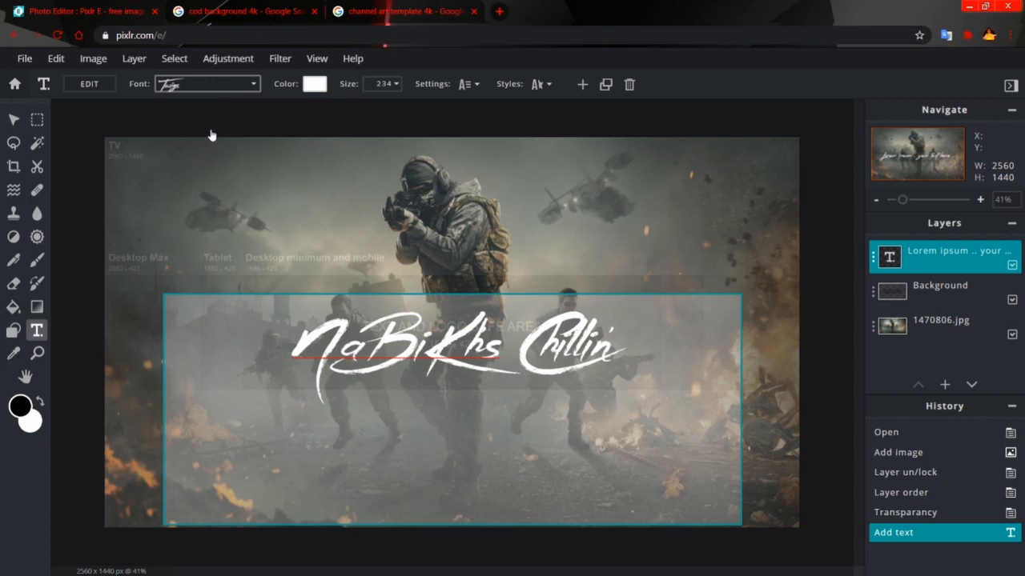
# Browse the available fonts and set the channel name text's font to Cyberpunks
pyautogui.click(207, 83)
pyautogui.scroll(3, 208, 136)
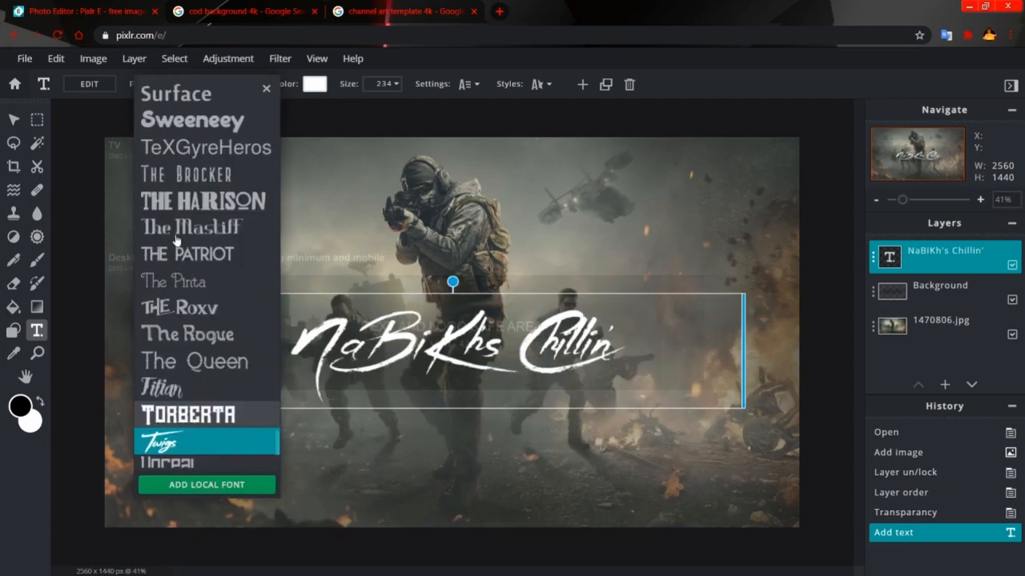
pyautogui.click(198, 176)
pyautogui.scroll(10, 198, 179)
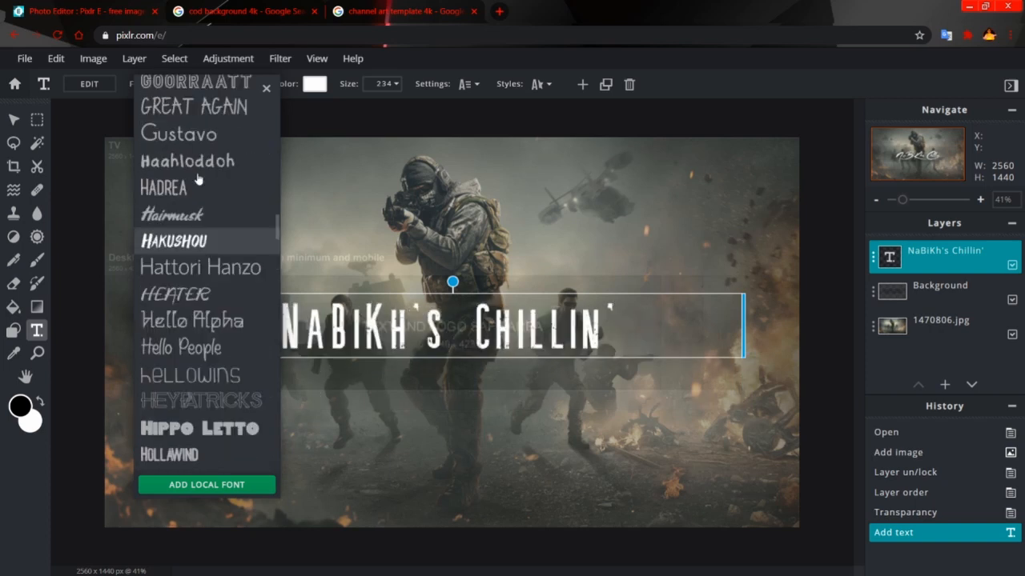
pyautogui.scroll(12, 200, 179)
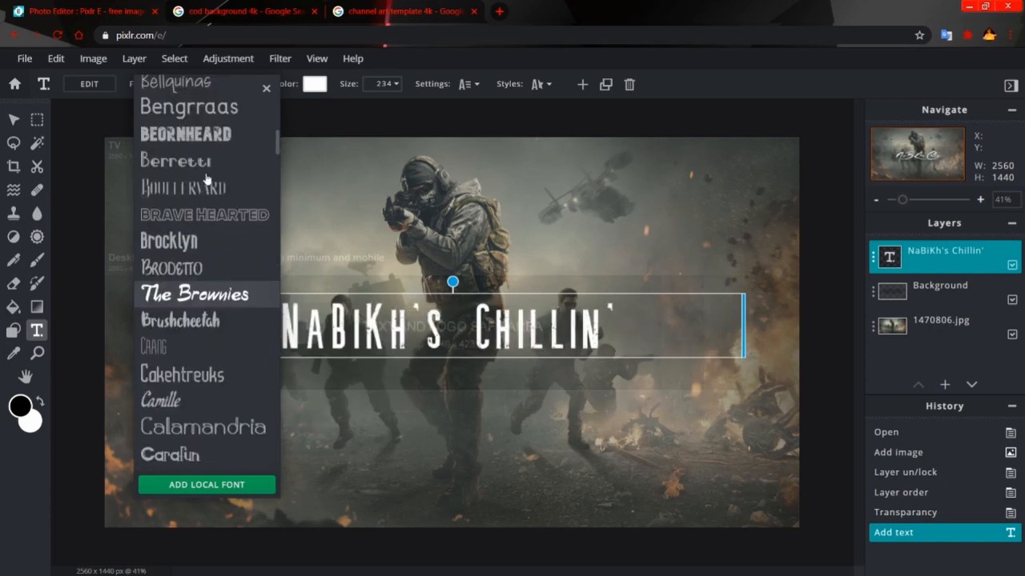
pyautogui.scroll(8, 205, 180)
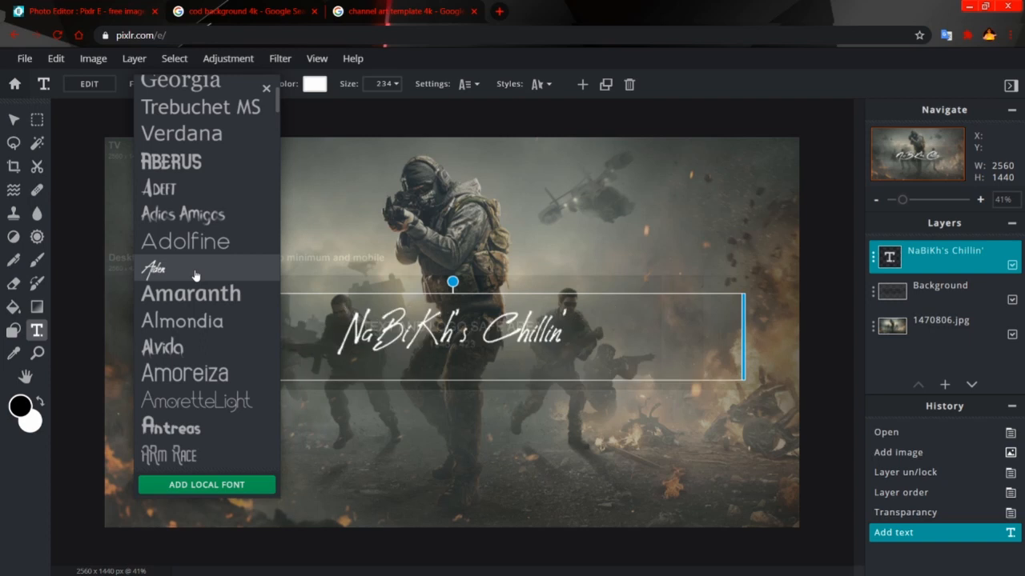
pyautogui.scroll(3, 195, 275)
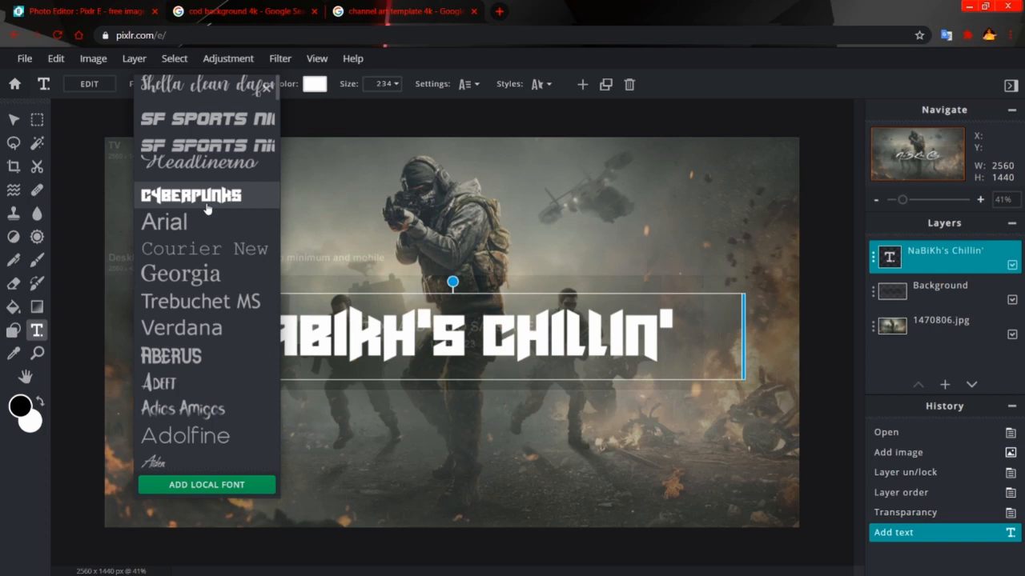
pyautogui.click(206, 209)
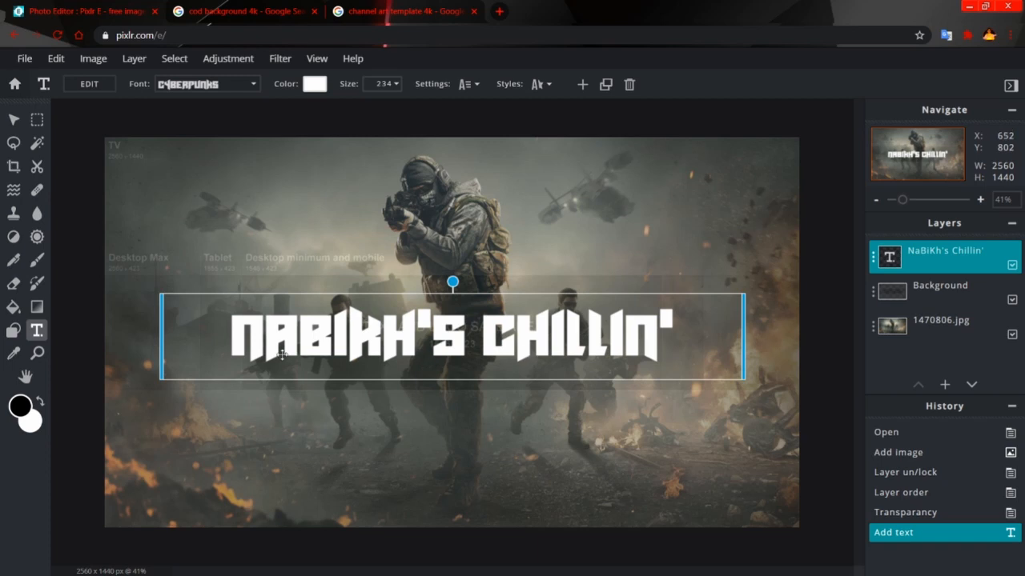
pyautogui.click(221, 85)
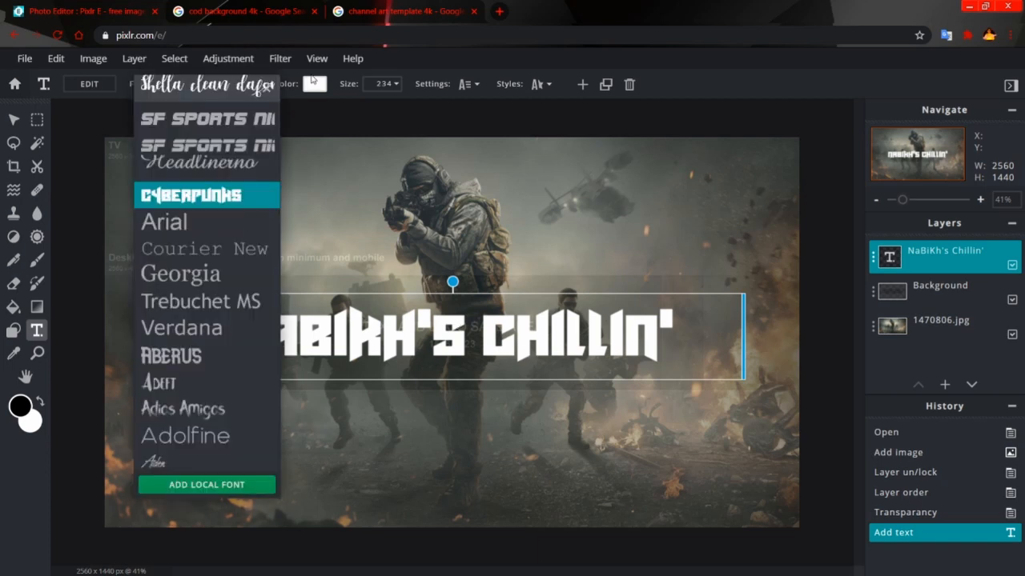
pyautogui.click(314, 83)
pyautogui.click(309, 120)
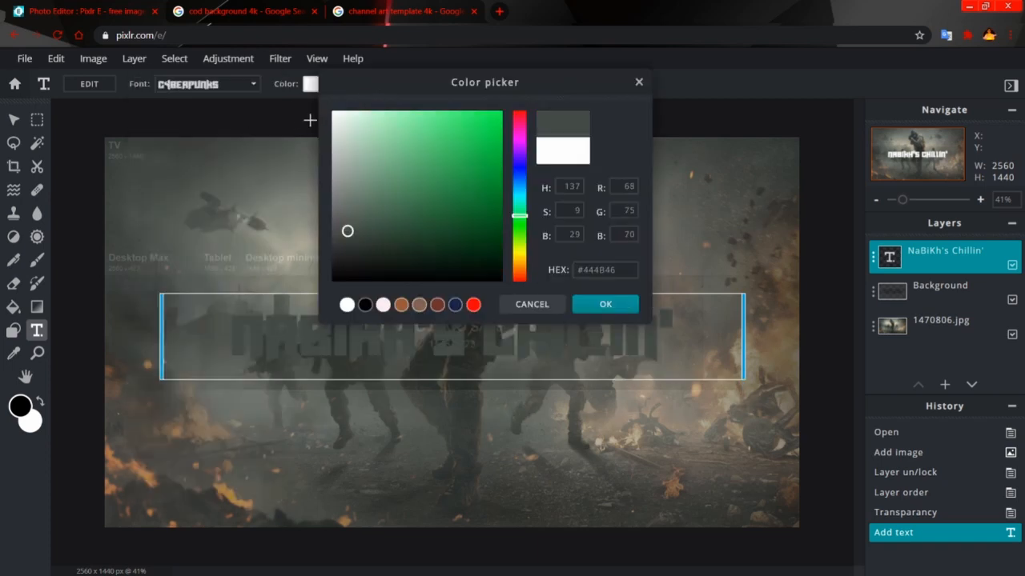
pyautogui.click(637, 82)
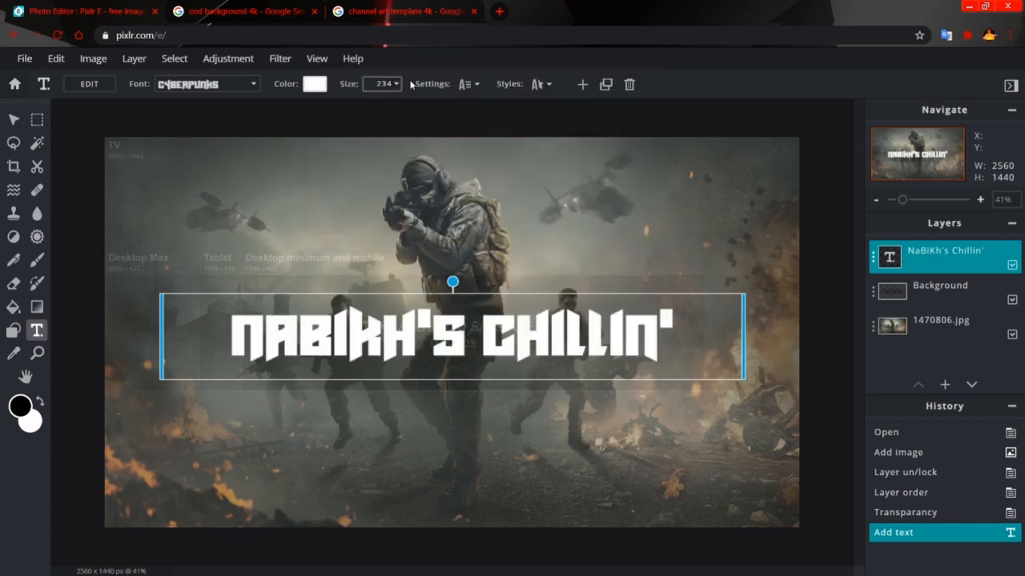
# Reduce the channel name's text size to 156, move it to the right and slightly down on the canvas, and deselect it
pyautogui.click(382, 83)
pyautogui.moveTo(312, 108); pyautogui.dragTo(298, 106)
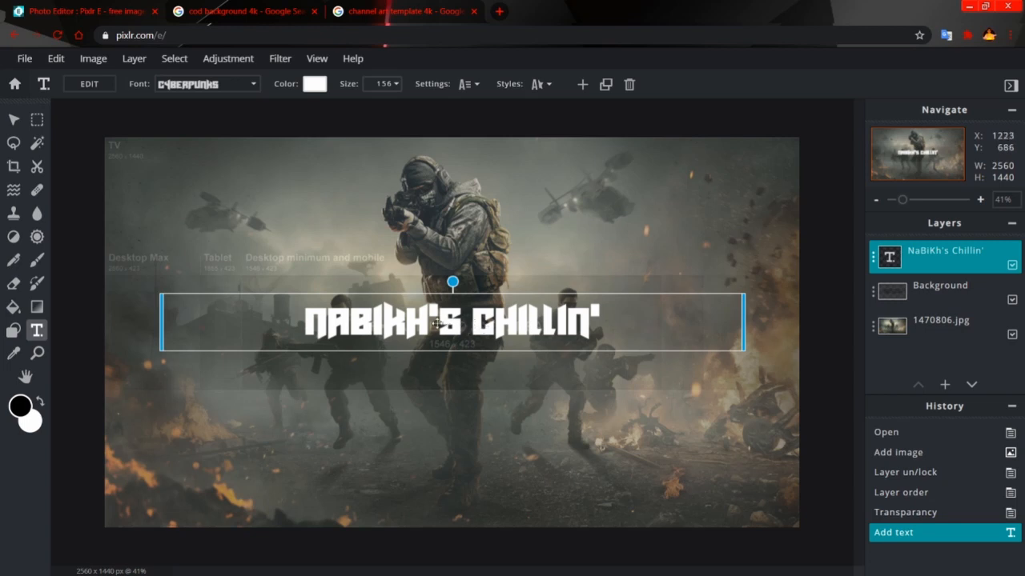
pyautogui.moveTo(438, 324); pyautogui.dragTo(492, 335)
pyautogui.click(224, 188)
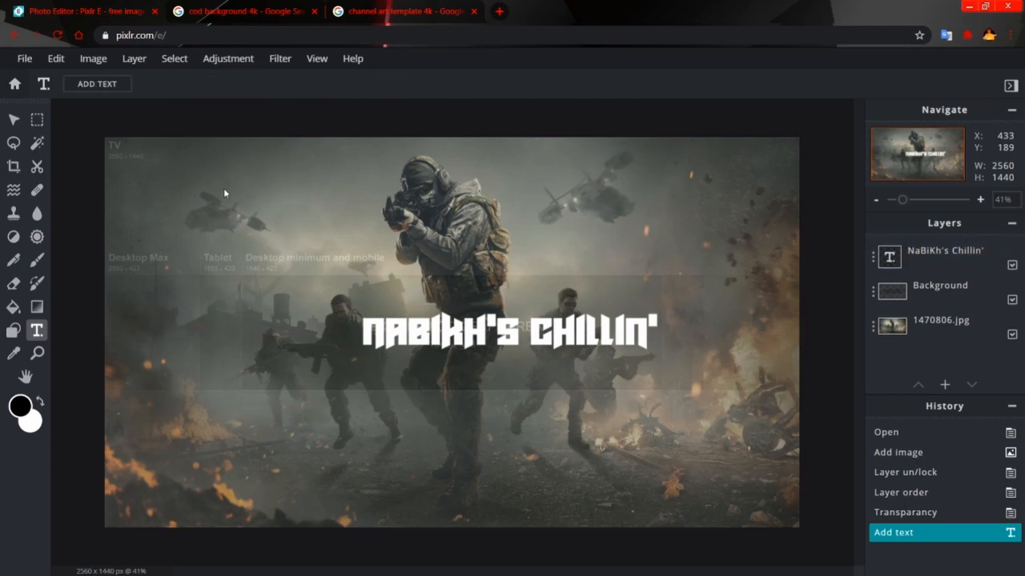
pyautogui.click(177, 60)
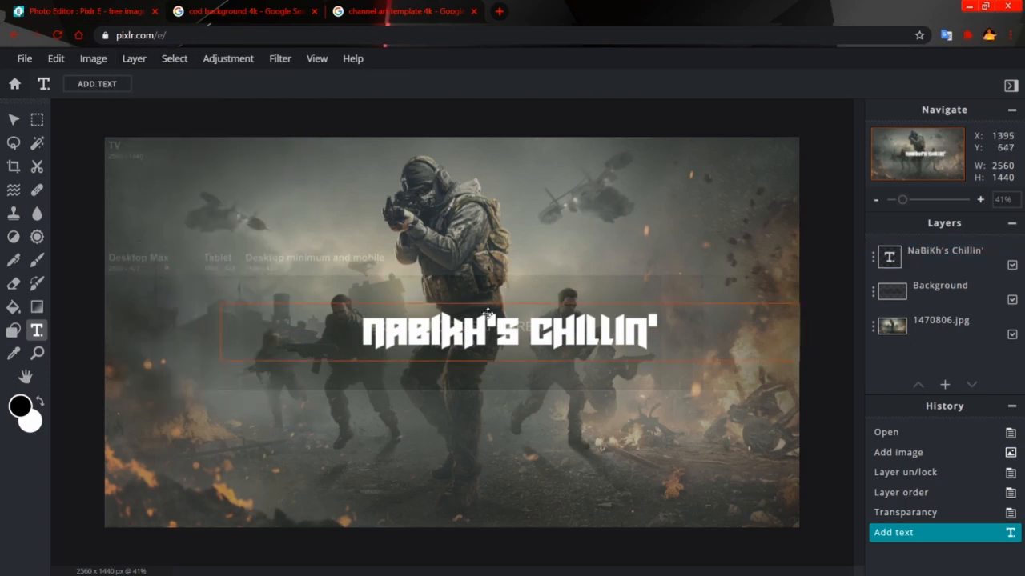
pyautogui.click(504, 326)
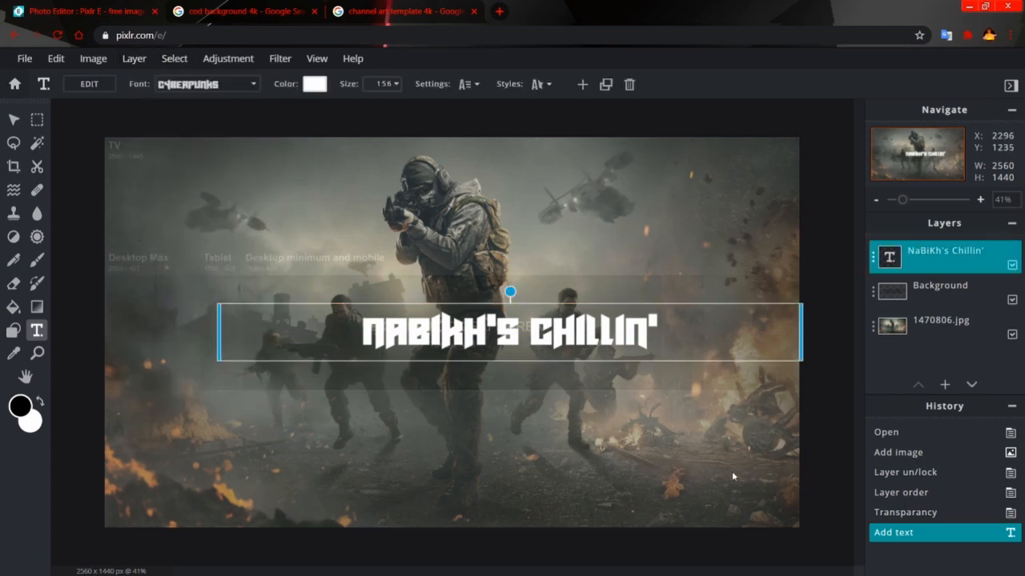
pyautogui.click(818, 451)
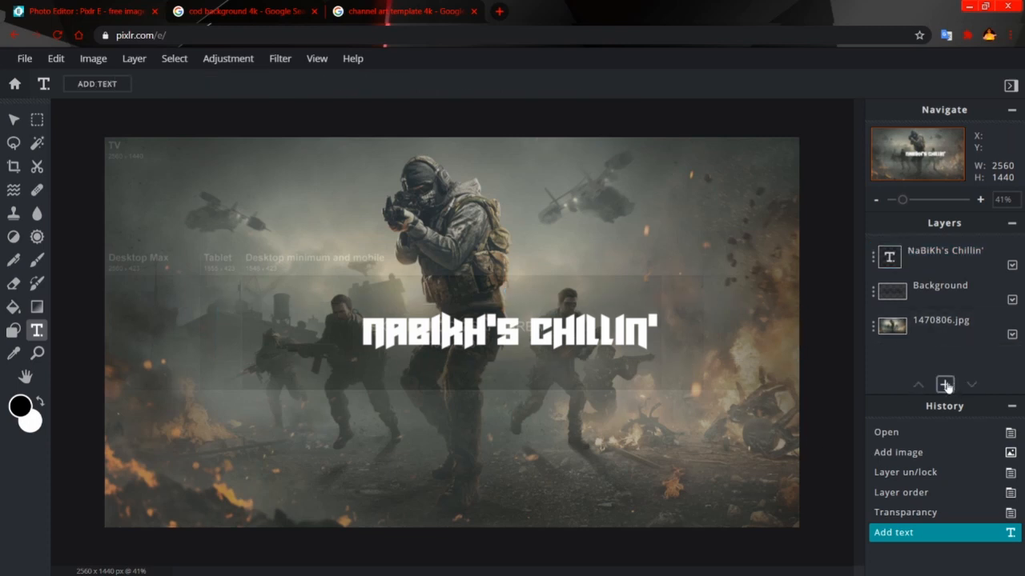
# Hide the channel name text layer and the 1470806.jpg layer
pyautogui.click(1012, 266)
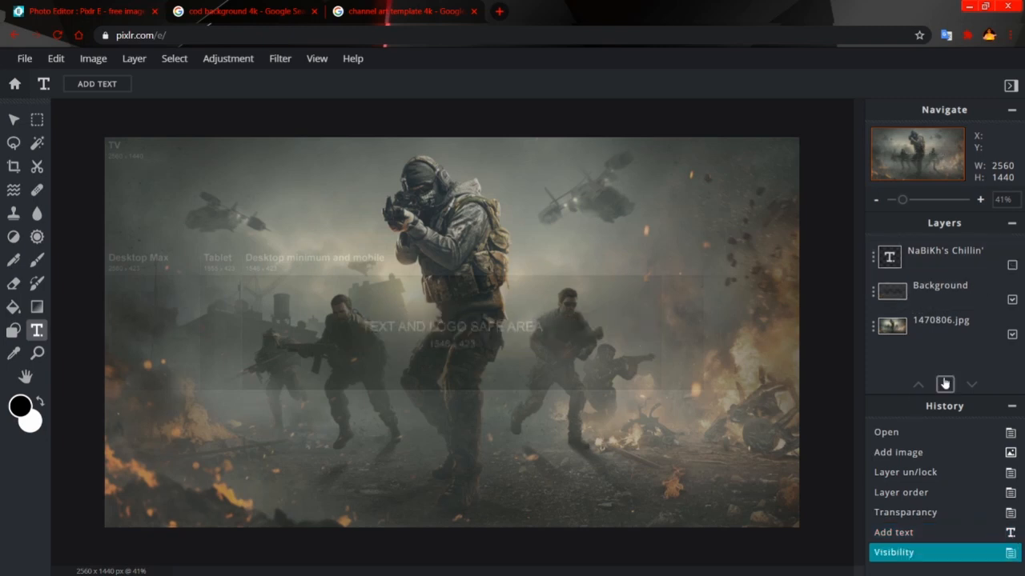
pyautogui.click(944, 385)
pyautogui.click(639, 95)
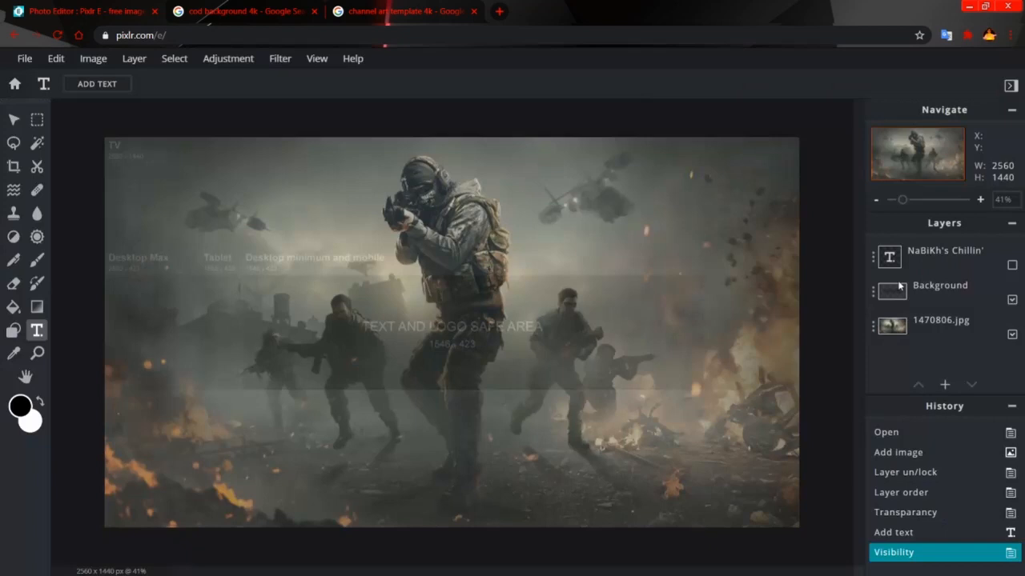
pyautogui.click(1012, 334)
# Add an empty layer, make white (#FFFFFF) the foreground colour and fill the whole layer with it
pyautogui.click(944, 384)
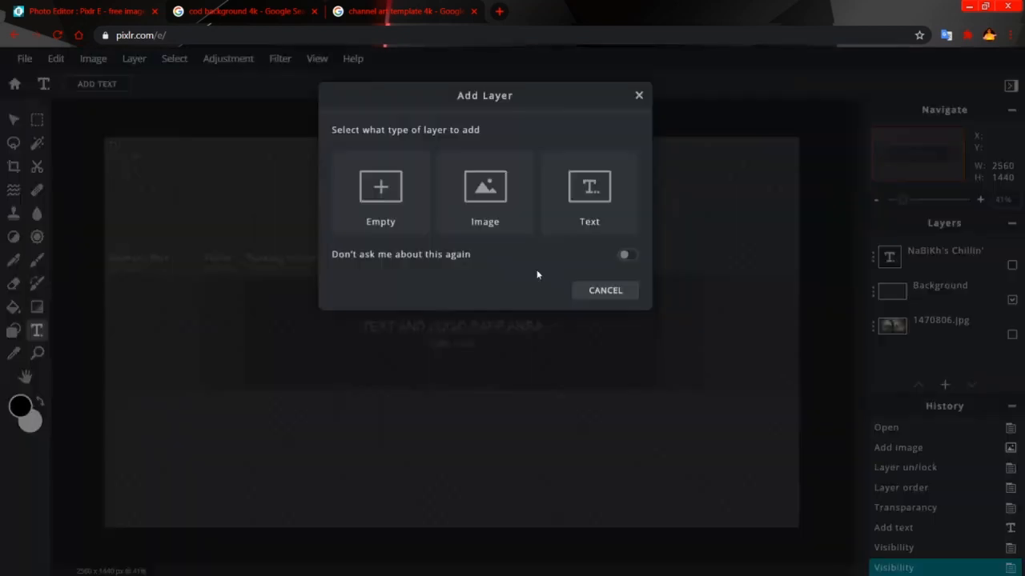
pyautogui.click(377, 196)
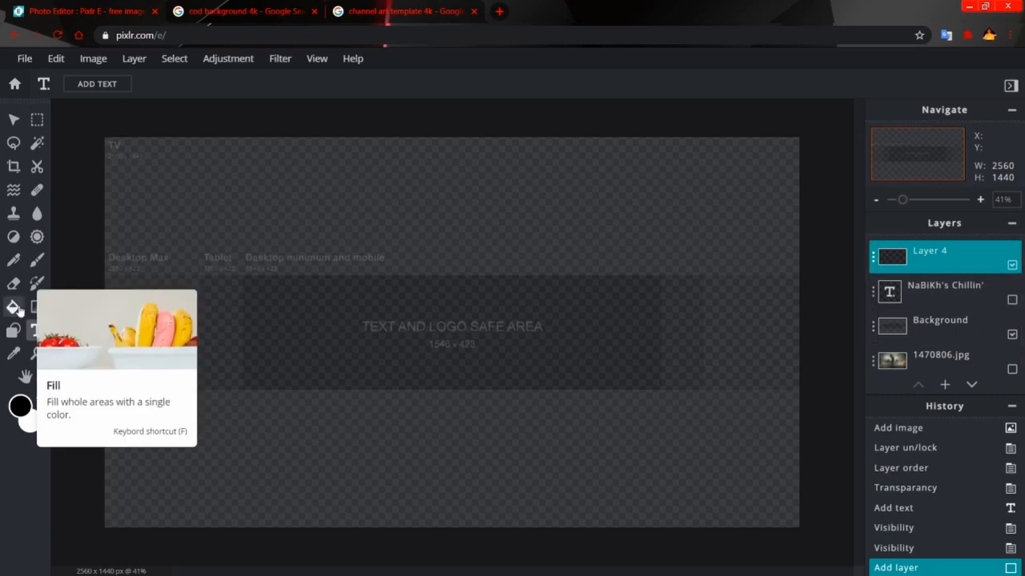
pyautogui.click(15, 308)
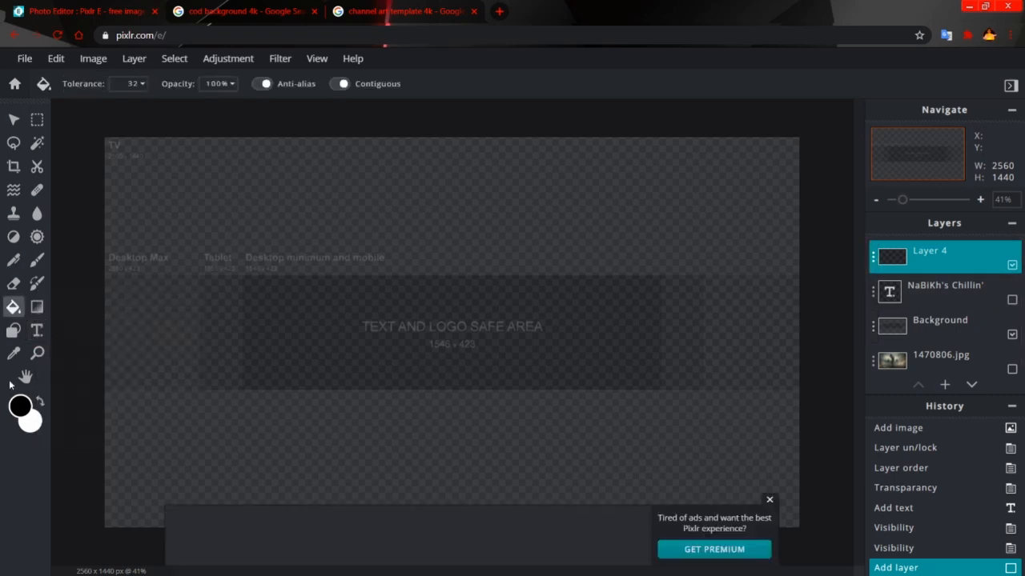
pyautogui.click(31, 423)
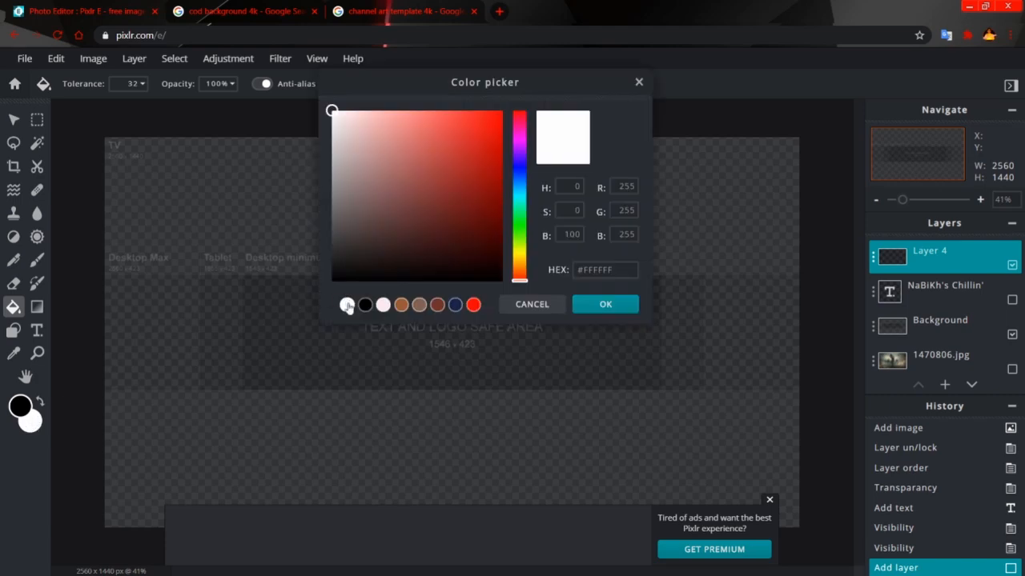
pyautogui.click(633, 309)
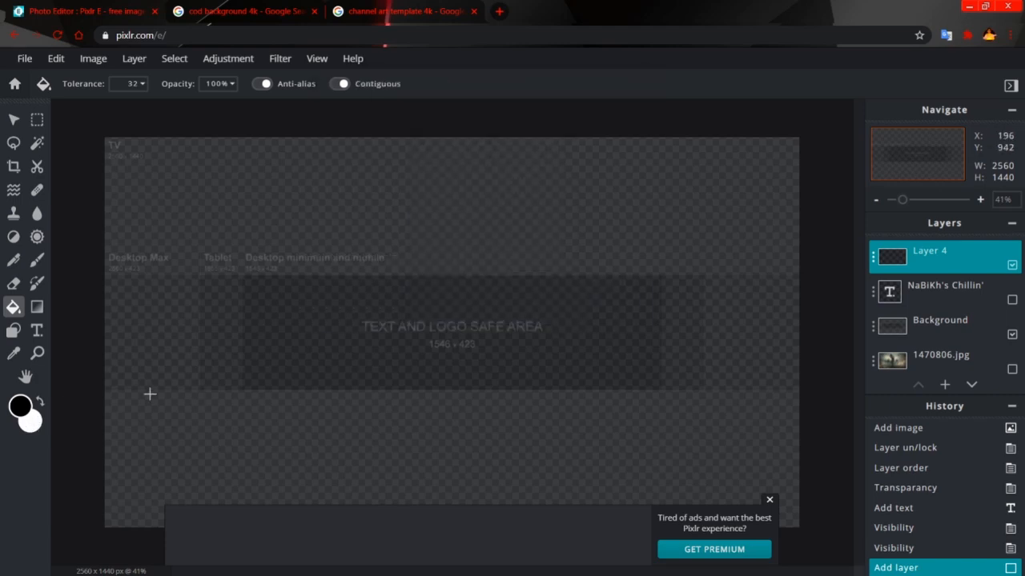
pyautogui.click(39, 403)
pyautogui.click(24, 408)
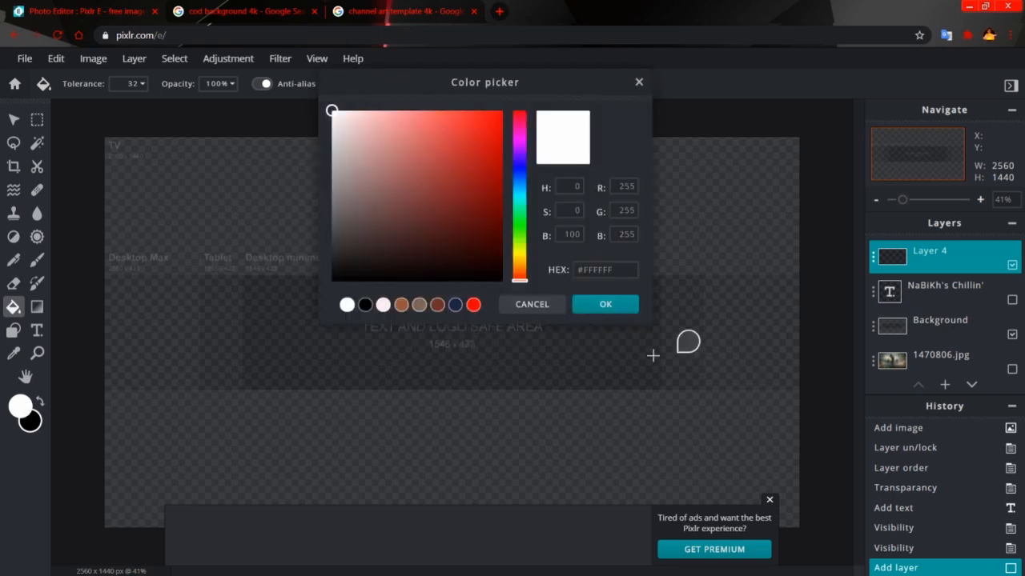
pyautogui.click(602, 306)
pyautogui.click(245, 204)
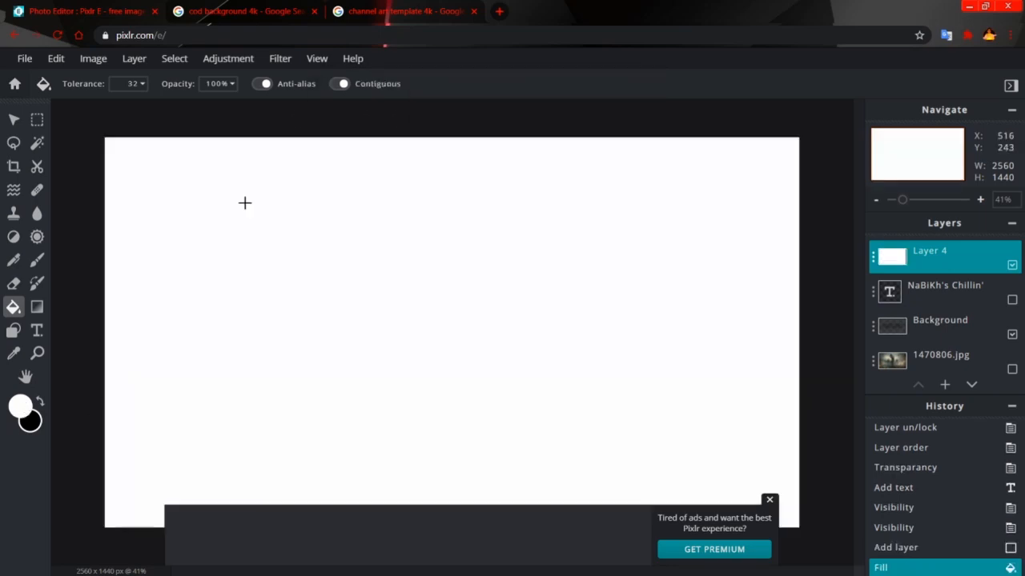
pyautogui.click(769, 499)
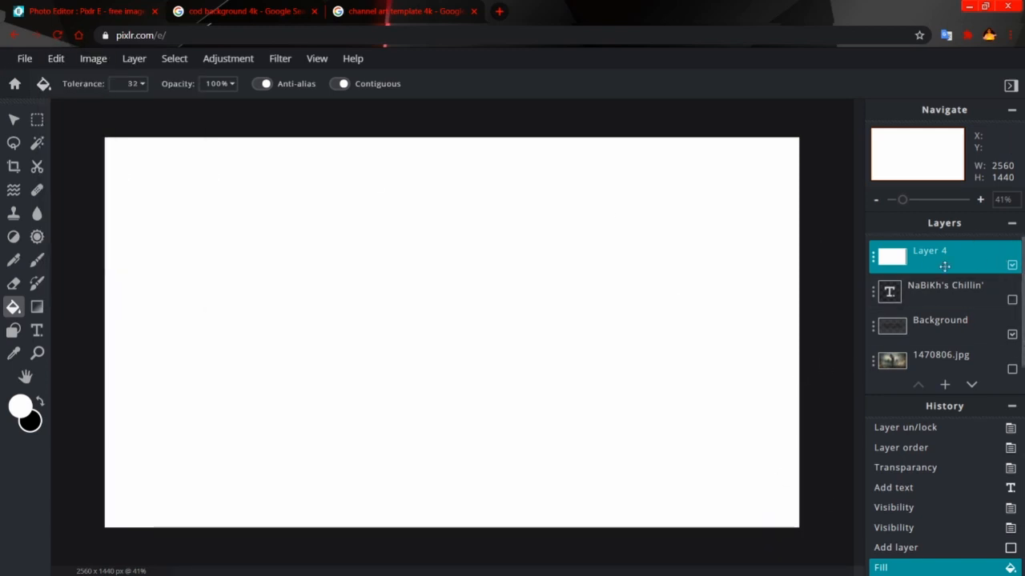
pyautogui.moveTo(58, 61)
pyautogui.moveTo(95, 241)
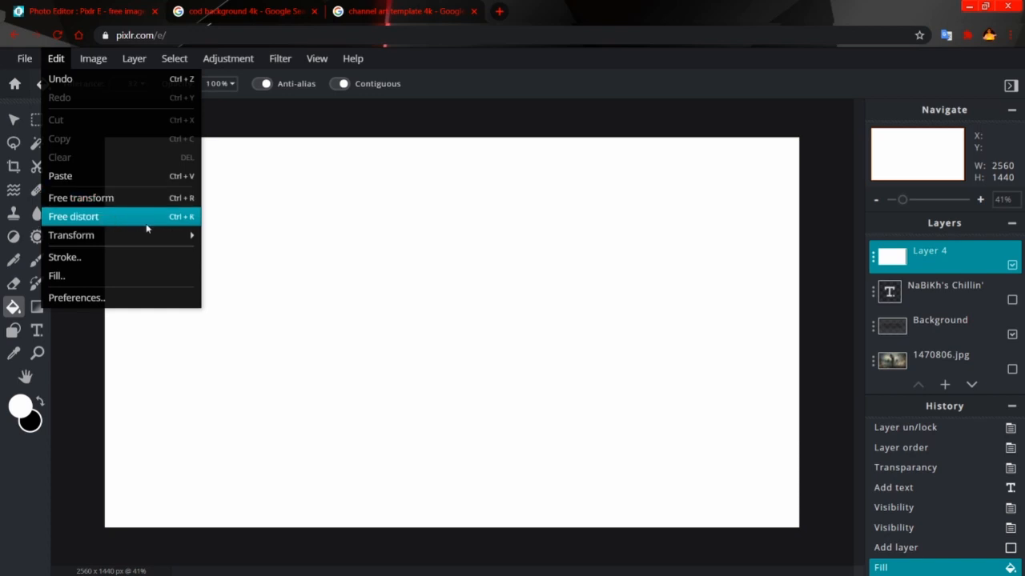
pyautogui.click(120, 216)
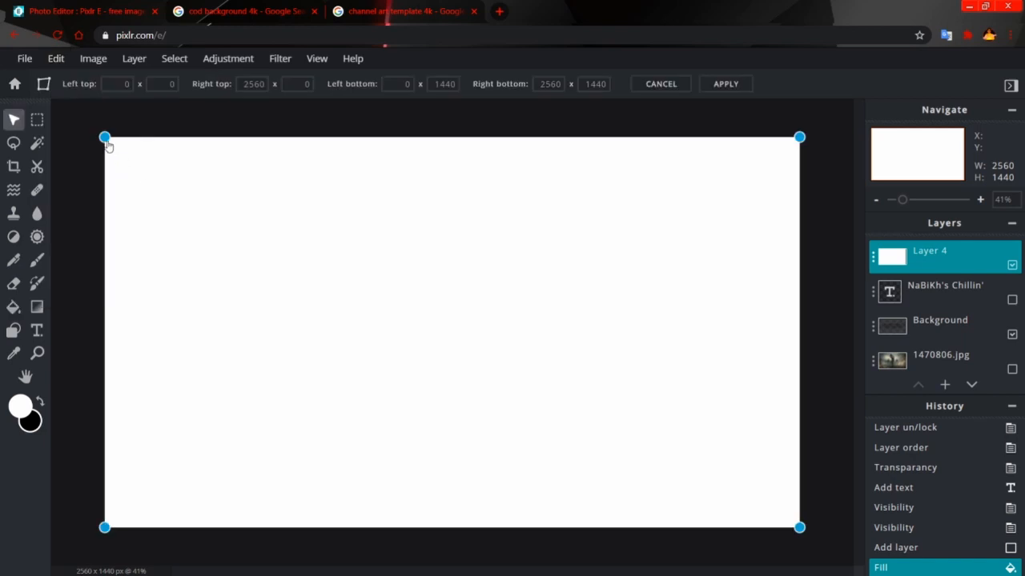
pyautogui.moveTo(104, 141); pyautogui.dragTo(136, 146)
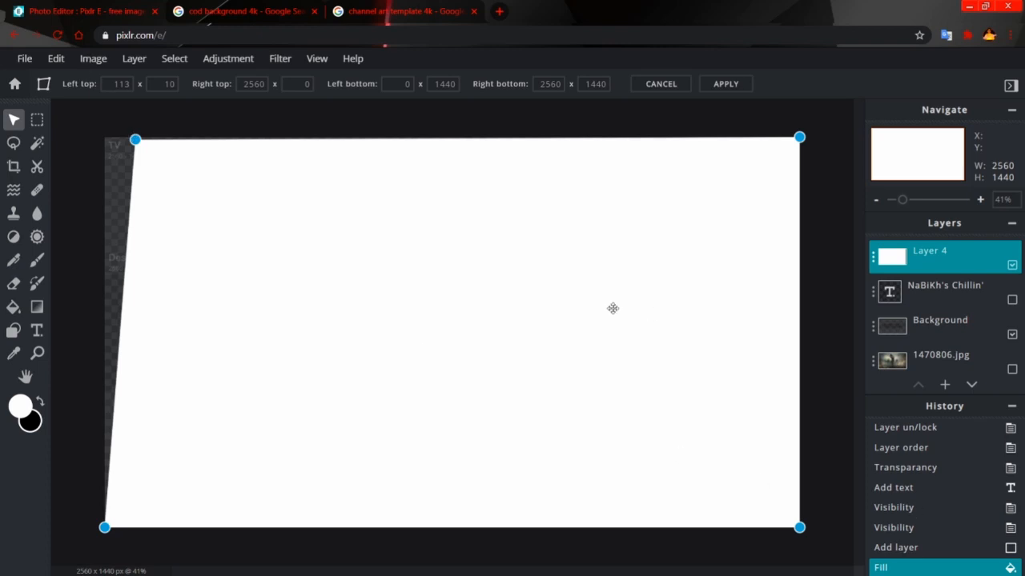
pyautogui.click(816, 310)
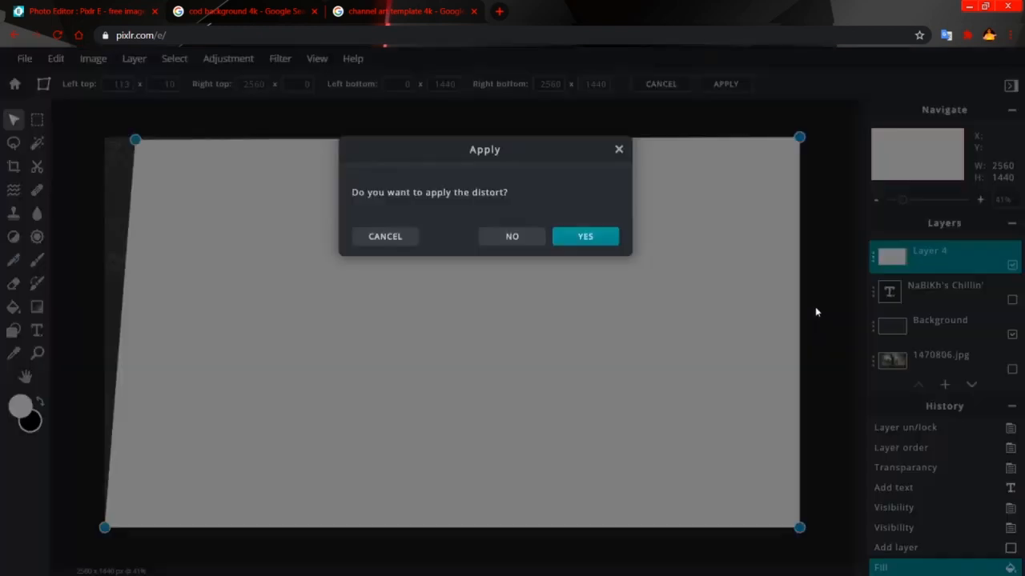
pyautogui.click(56, 60)
pyautogui.click(110, 197)
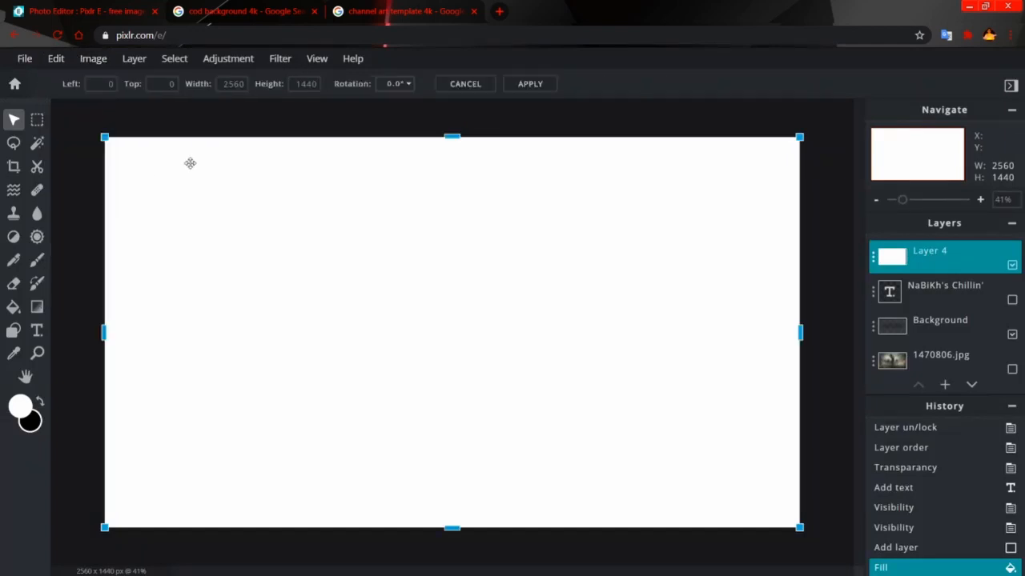
pyautogui.moveTo(105, 138)
pyautogui.mouseDown()
pyautogui.moveTo(117, 140)
pyautogui.moveTo(101, 135)
pyautogui.mouseUp()
pyautogui.click(103, 138)
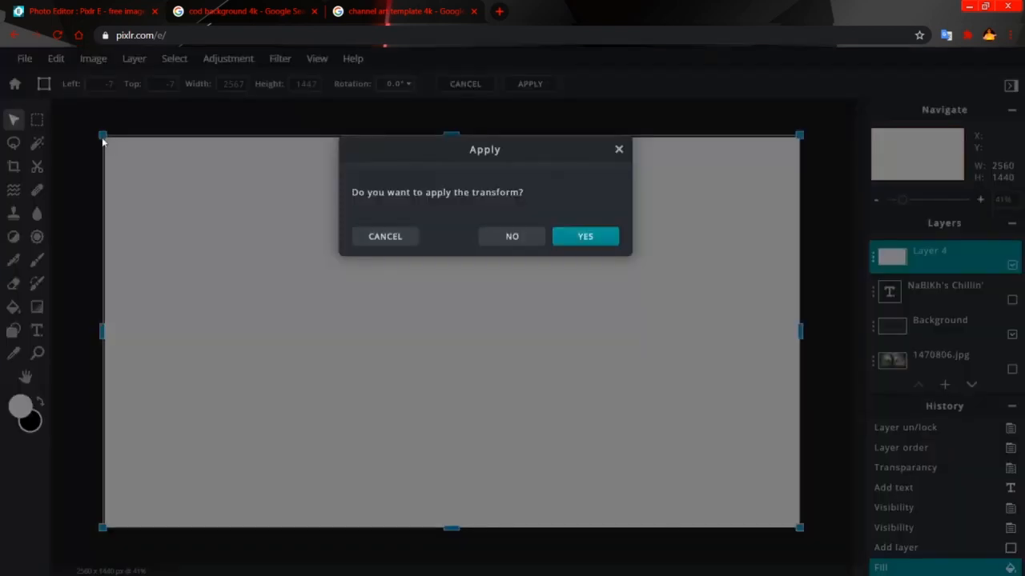
pyautogui.click(518, 236)
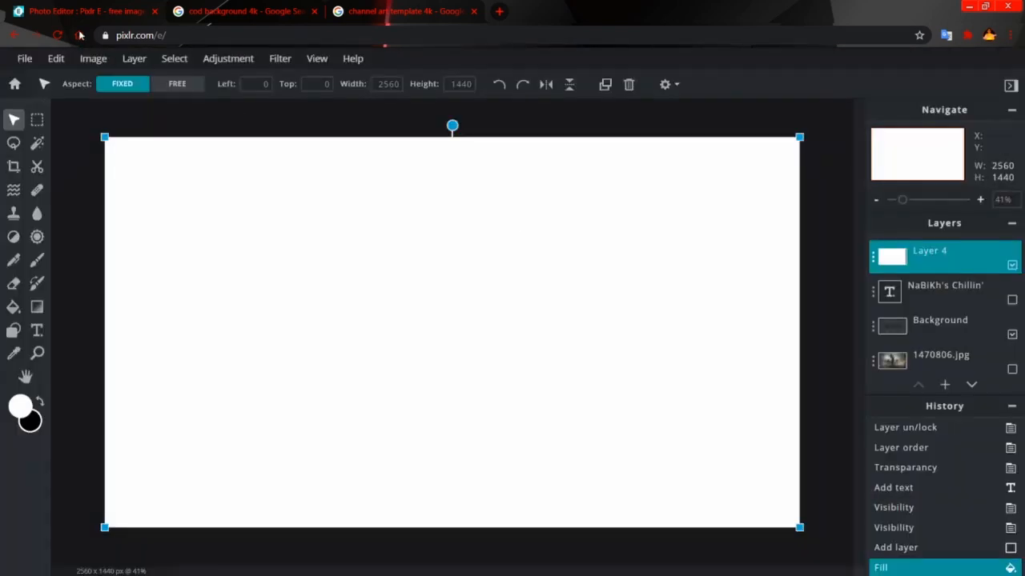
# Free-distort the white layer into a right-leaning parallelogram with its upper-left corner at about x 285 and lower-right corner at about x 2272
pyautogui.click(93, 58)
pyautogui.click(56, 58)
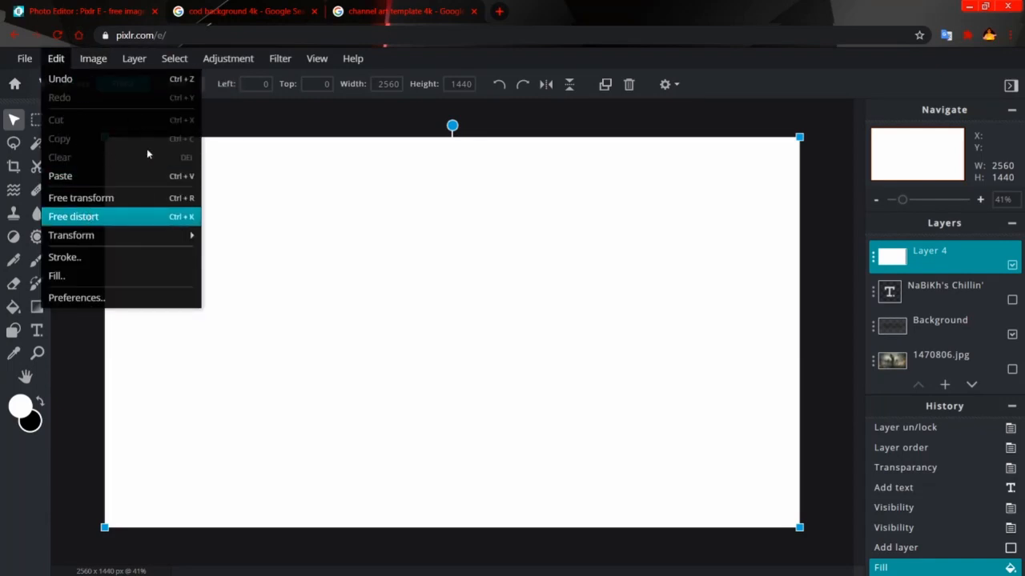
pyautogui.click(96, 216)
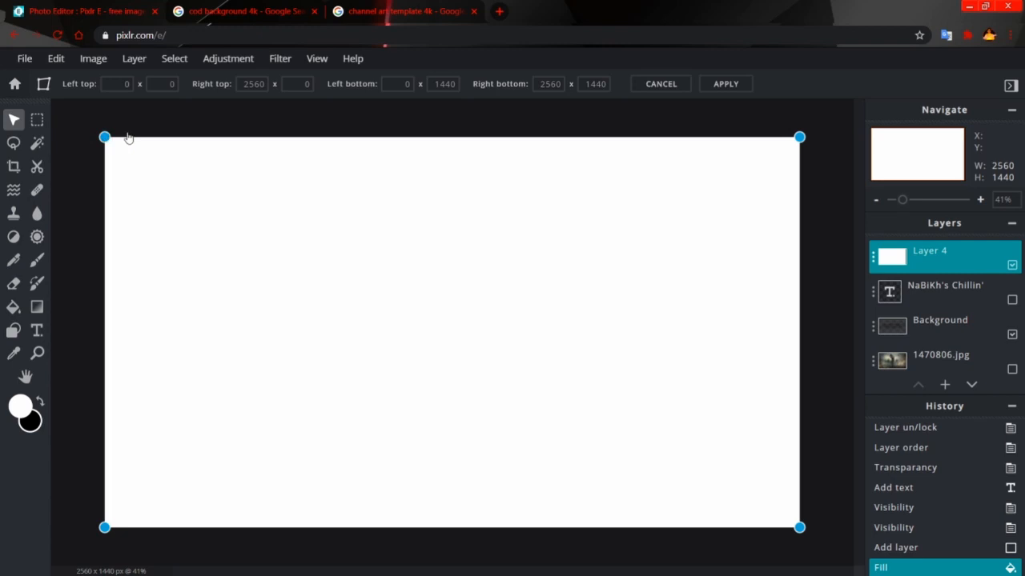
pyautogui.moveTo(104, 137); pyautogui.dragTo(183, 137)
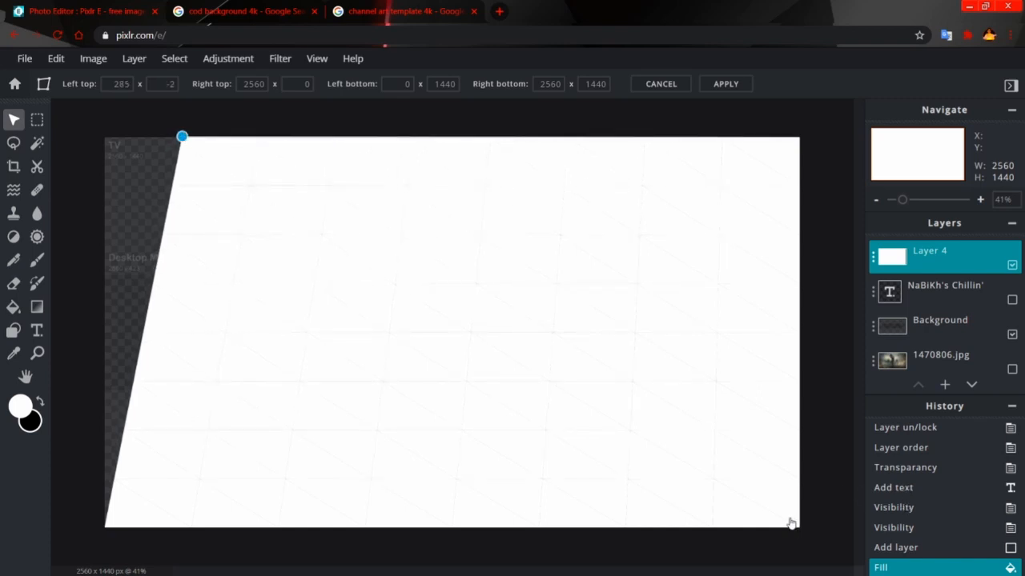
pyautogui.moveTo(800, 529); pyautogui.dragTo(747, 528)
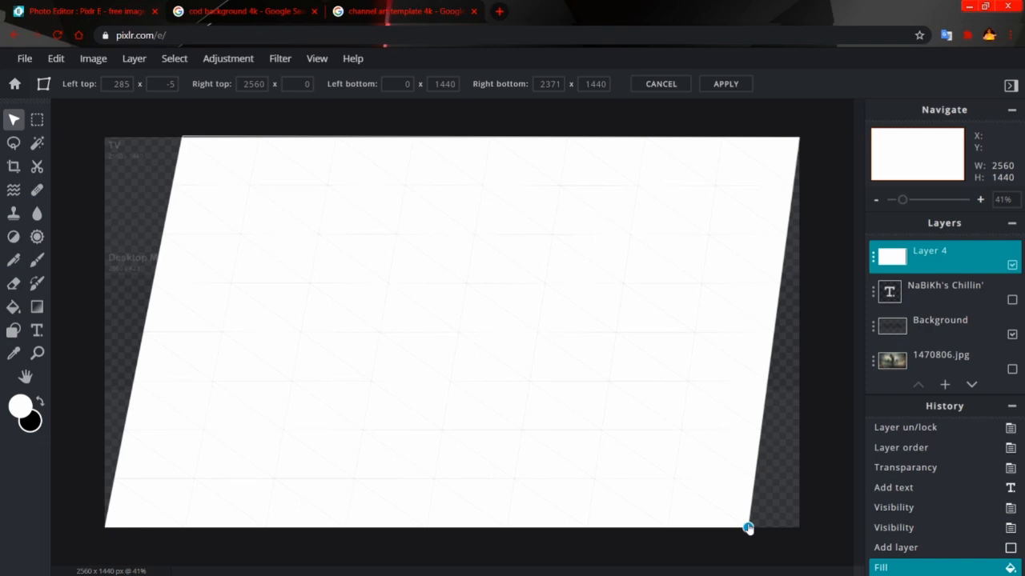
pyautogui.moveTo(748, 528); pyautogui.dragTo(721, 530)
pyautogui.click(830, 385)
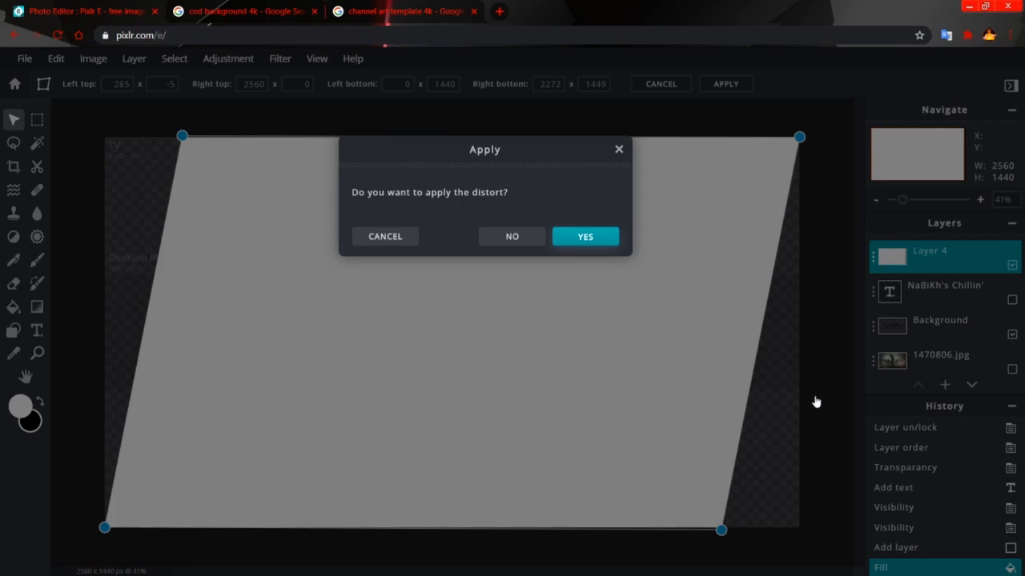
pyautogui.click(588, 240)
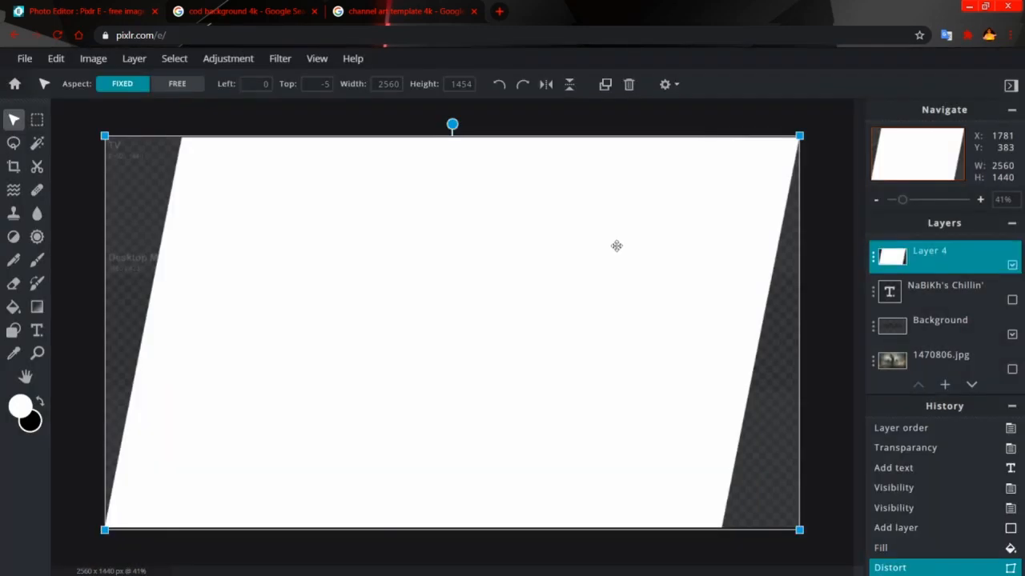
pyautogui.click(829, 208)
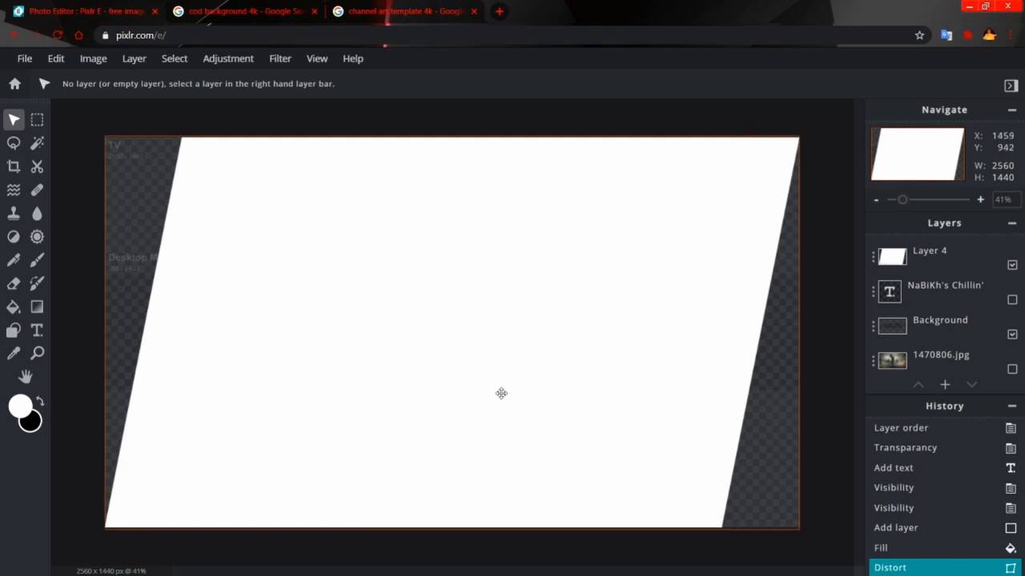
# Duplicate the slanted white Layer 4, select the original and hide the copy
pyautogui.click(877, 259)
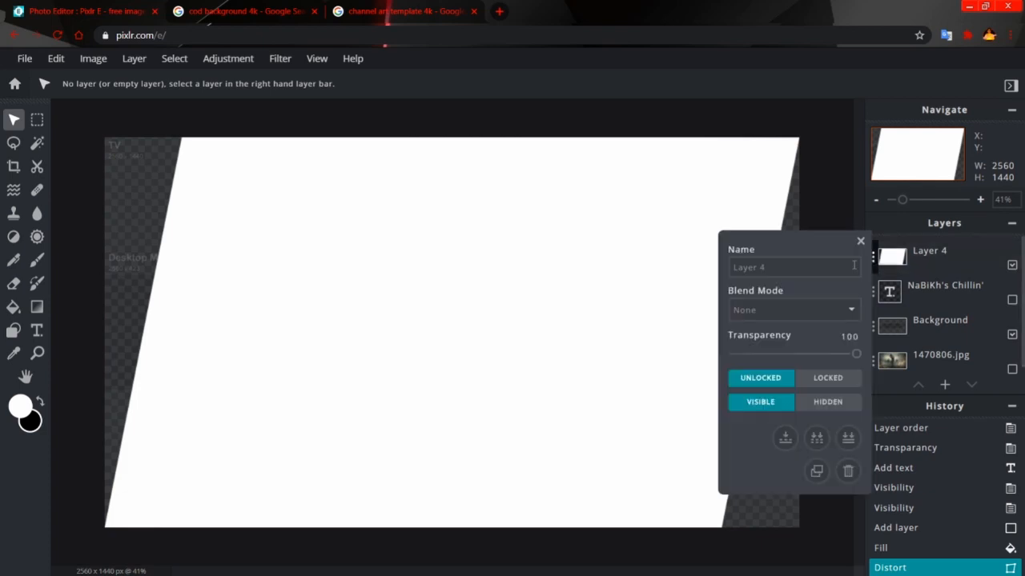
pyautogui.click(816, 472)
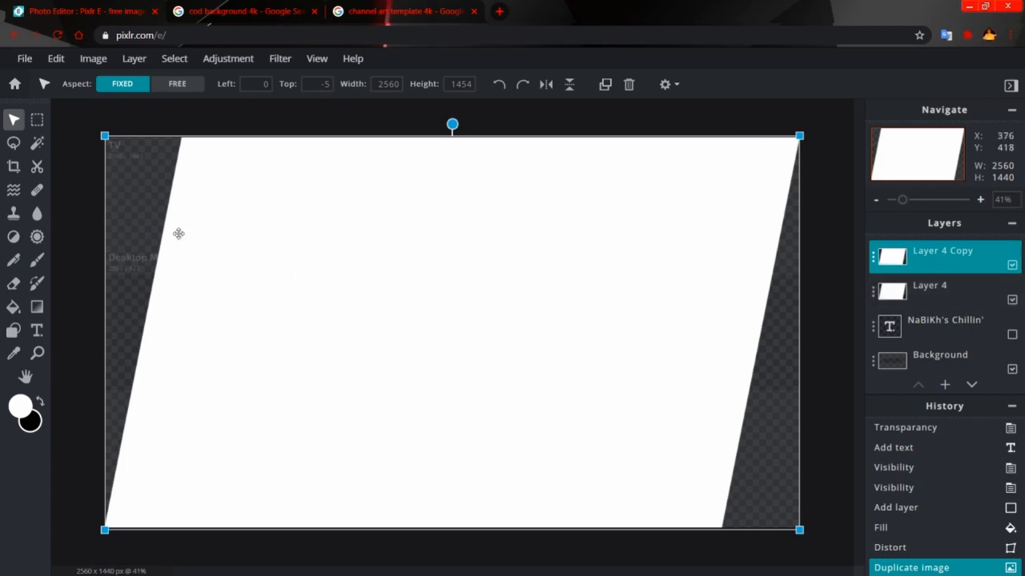
pyautogui.click(973, 290)
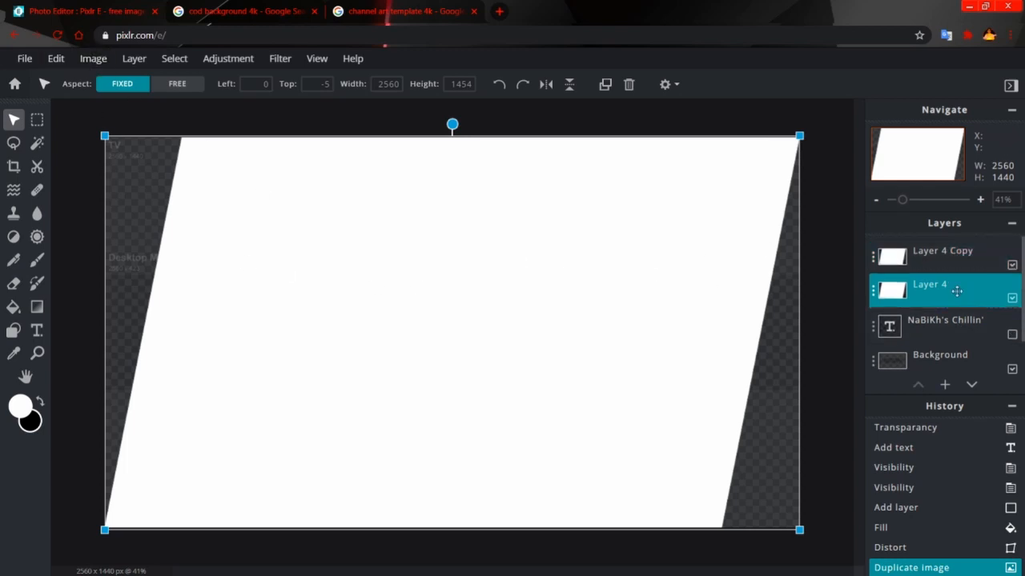
pyautogui.click(1011, 265)
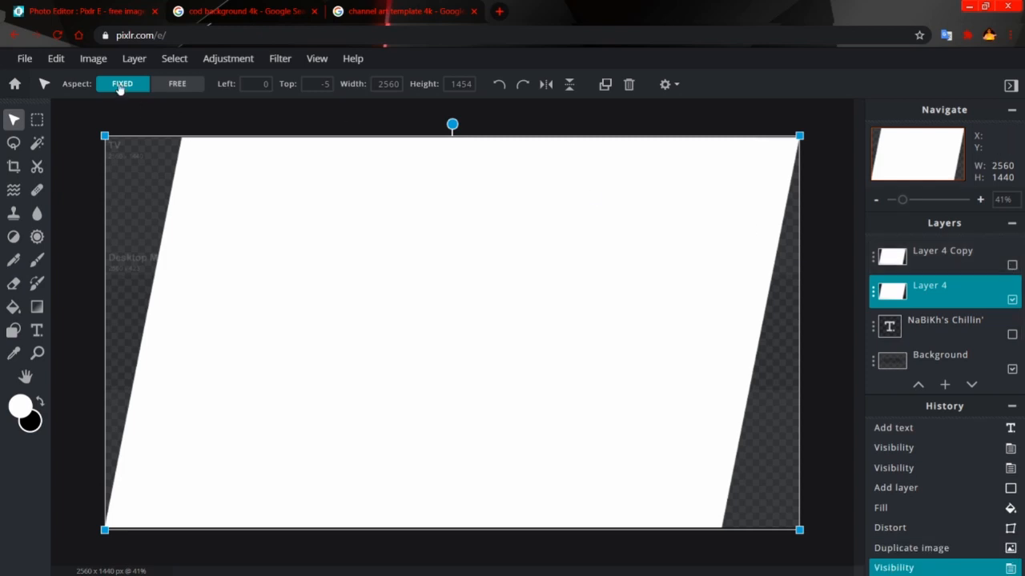
# Free-transform Layer 4 into a strip about 470 px wide on the canvas's left half and rotate it clockwise to lean further right
pyautogui.click(91, 63)
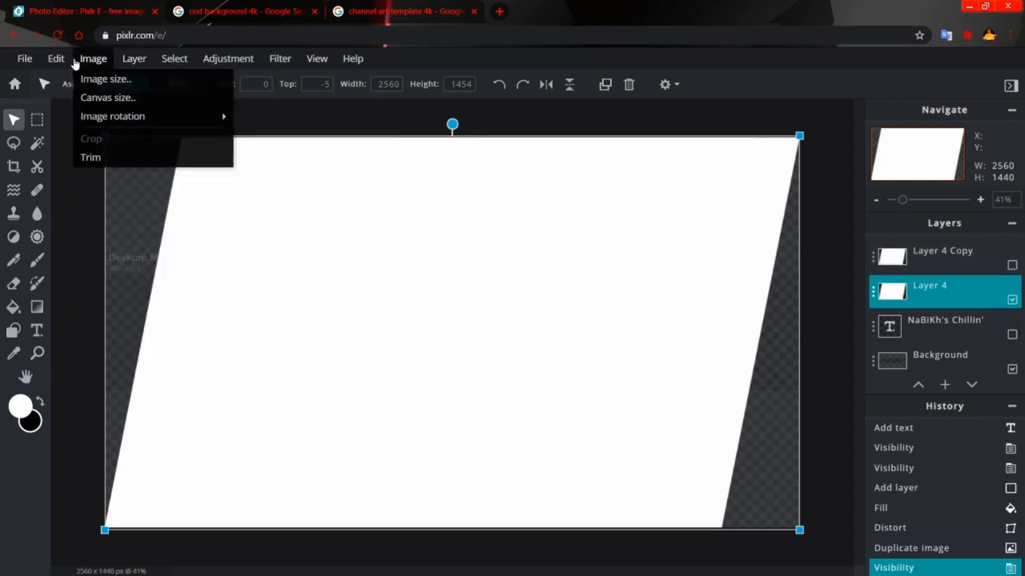
pyautogui.click(124, 63)
pyautogui.click(53, 61)
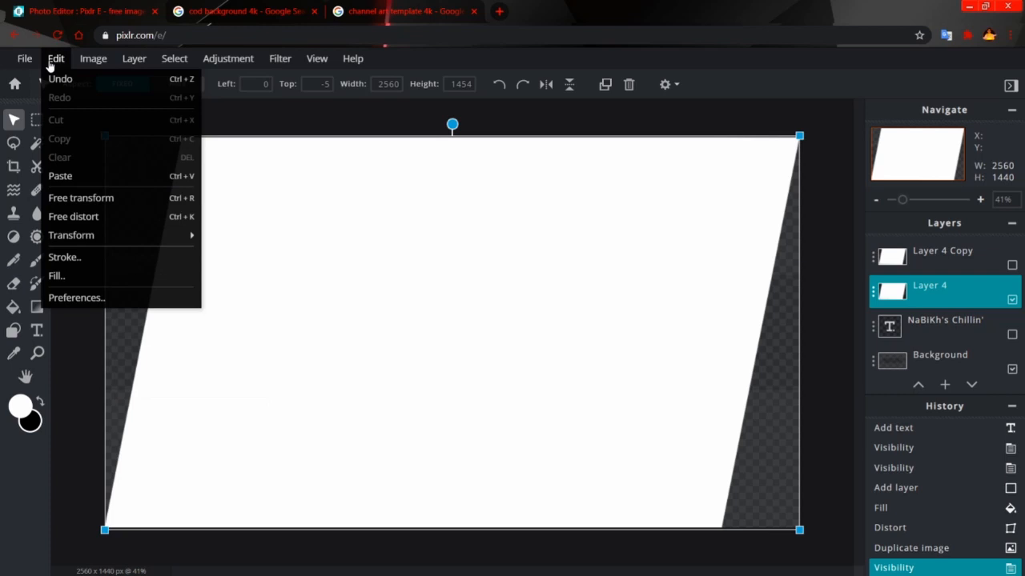
pyautogui.click(94, 200)
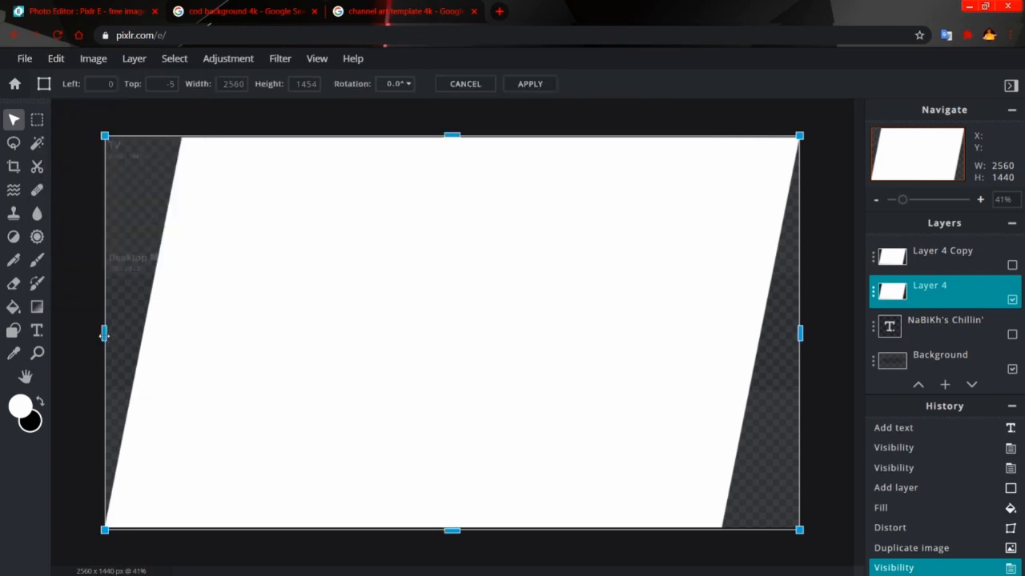
pyautogui.moveTo(104, 334); pyautogui.dragTo(212, 335)
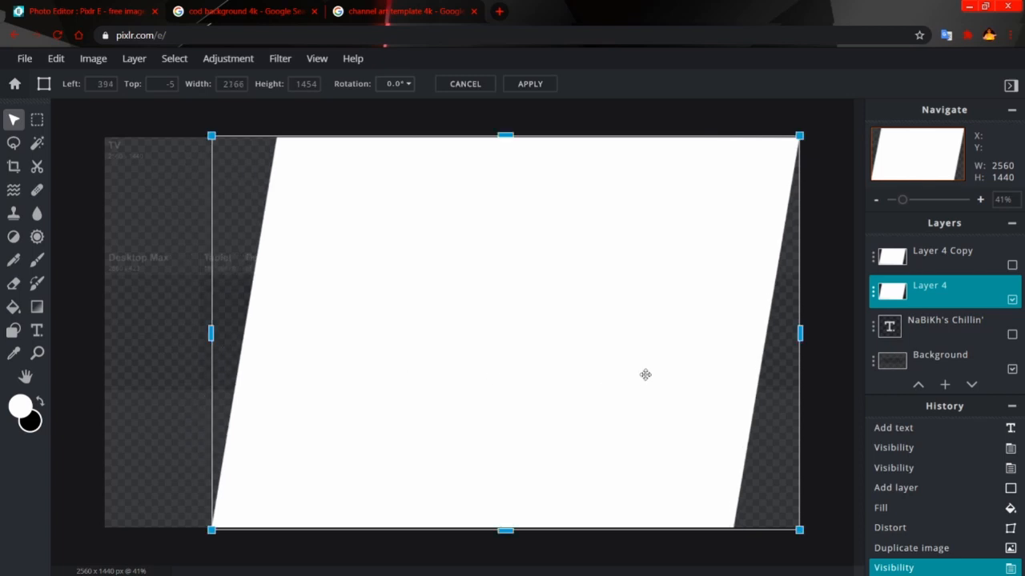
pyautogui.moveTo(799, 333); pyautogui.dragTo(425, 318)
pyautogui.moveTo(304, 313); pyautogui.dragTo(480, 313)
pyautogui.moveTo(389, 333); pyautogui.dragTo(297, 348)
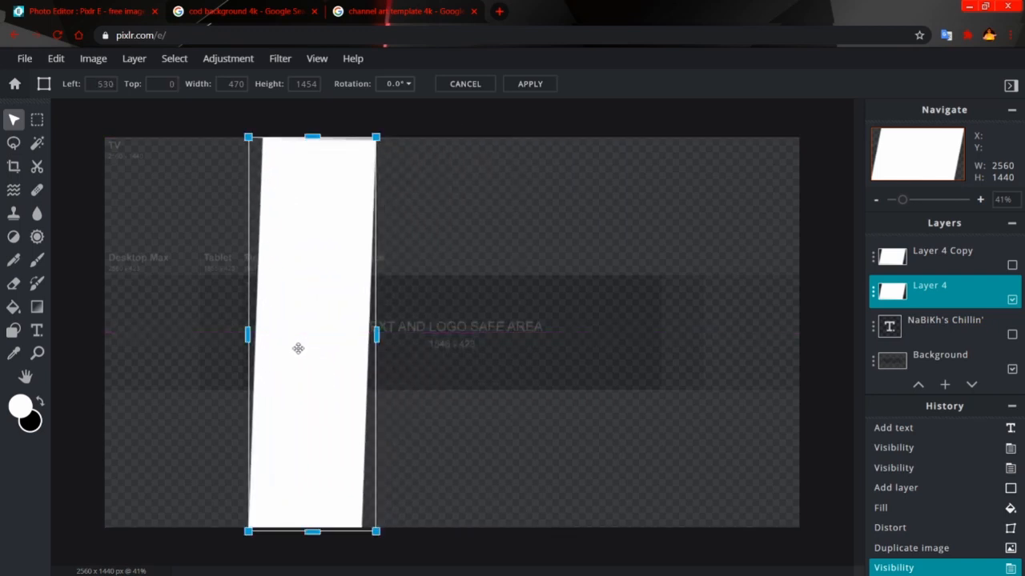
pyautogui.moveTo(332, 249); pyautogui.dragTo(328, 270)
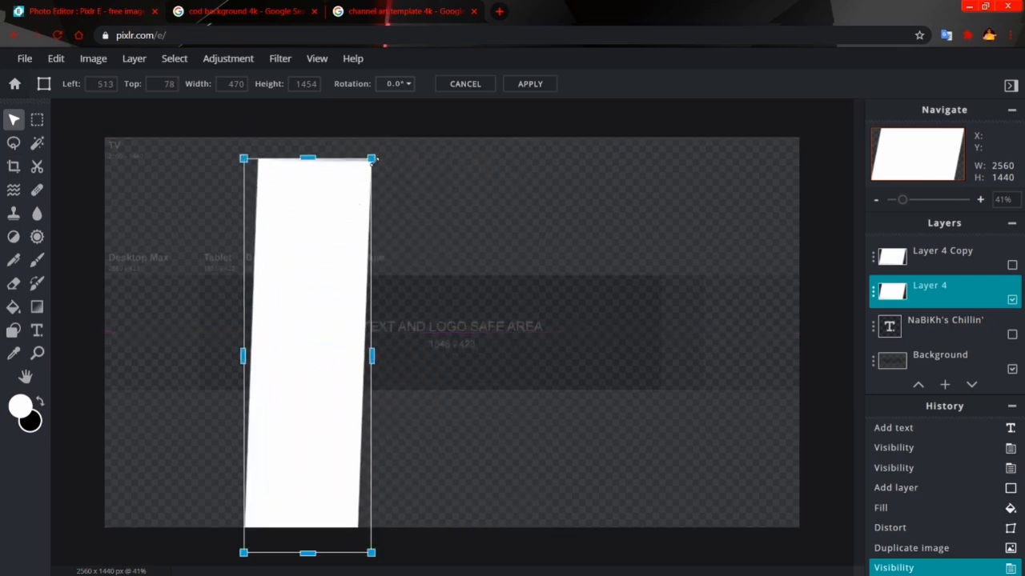
pyautogui.moveTo(374, 160); pyautogui.dragTo(413, 128)
pyautogui.click(691, 274)
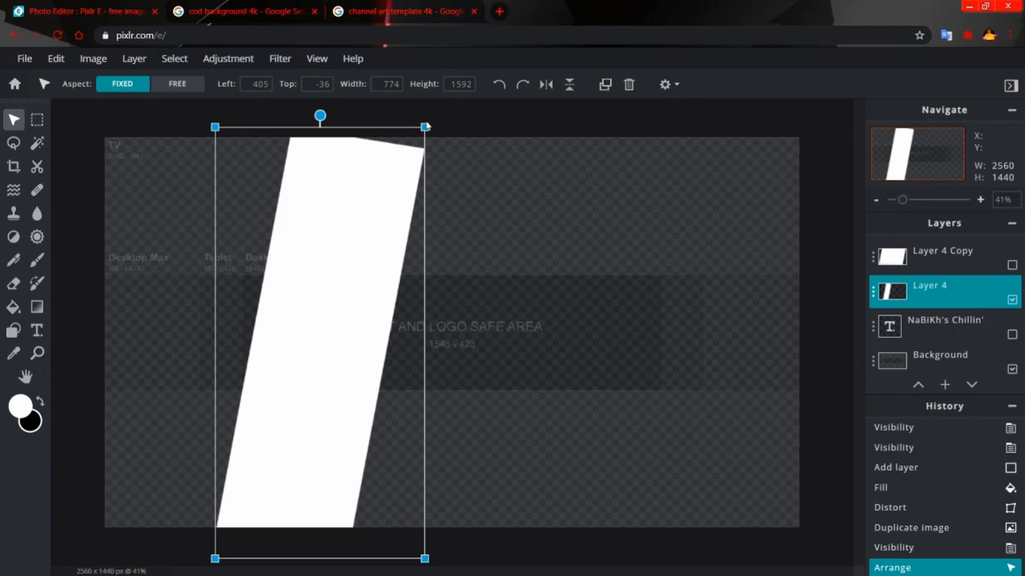
# Enlarge the slanted white strip to about 954 x 1962 px and reposition it so both ends run past the canvas edges
pyautogui.click(426, 126)
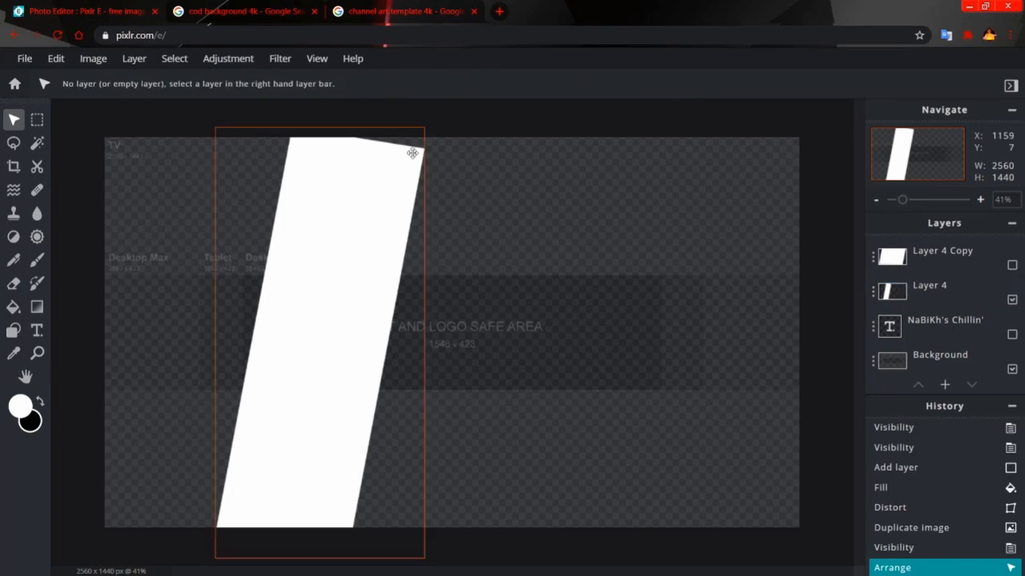
pyautogui.click(389, 228)
pyautogui.moveTo(426, 120); pyautogui.dragTo(456, 61)
pyautogui.moveTo(458, 561); pyautogui.dragTo(394, 531)
pyautogui.moveTo(327, 357); pyautogui.dragTo(345, 433)
pyautogui.moveTo(408, 149); pyautogui.dragTo(453, 65)
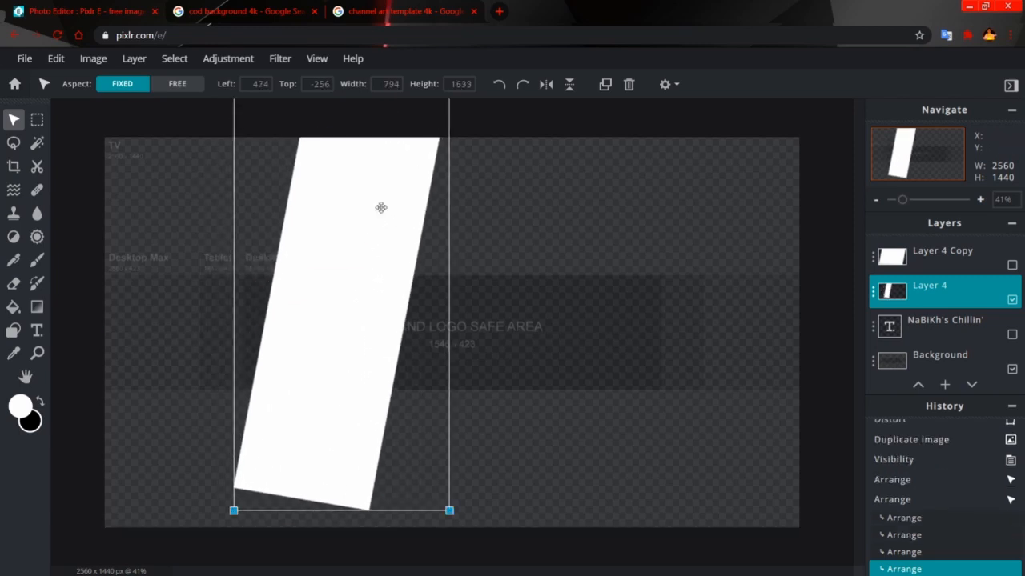
pyautogui.moveTo(236, 510); pyautogui.dragTo(190, 570)
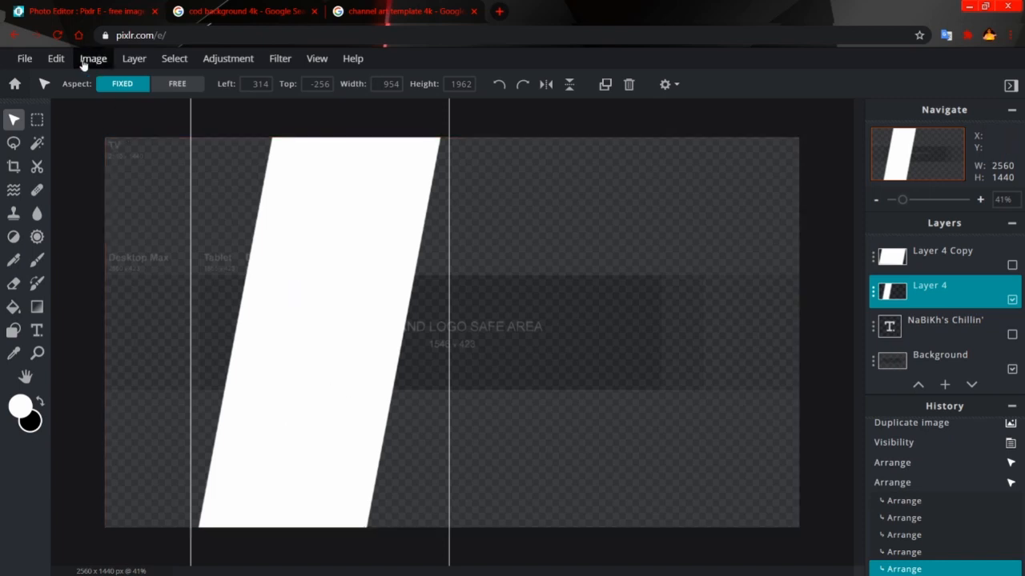
pyautogui.click(56, 58)
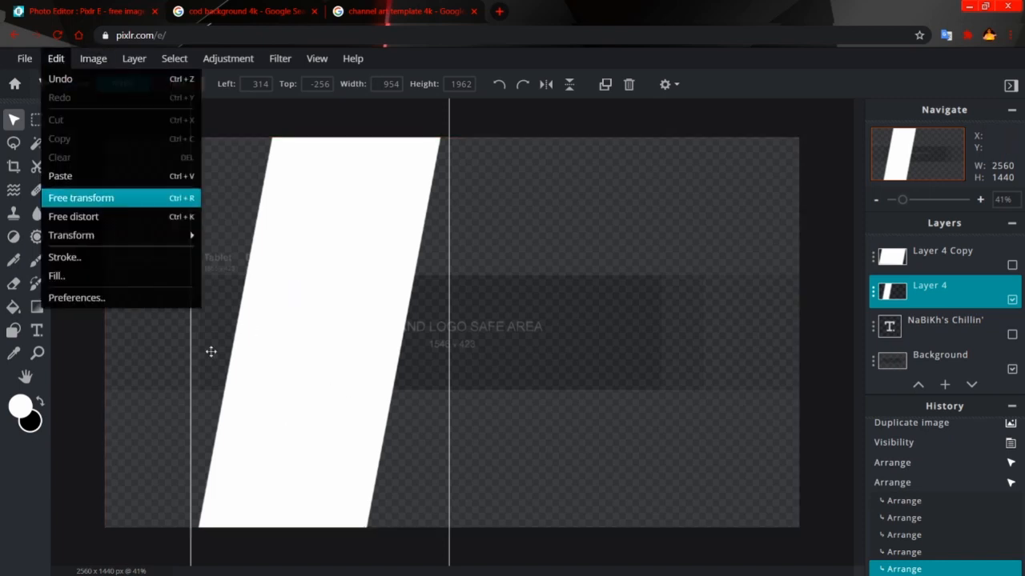
pyautogui.hotkey('ctrl', 'r')
pyautogui.click(773, 500)
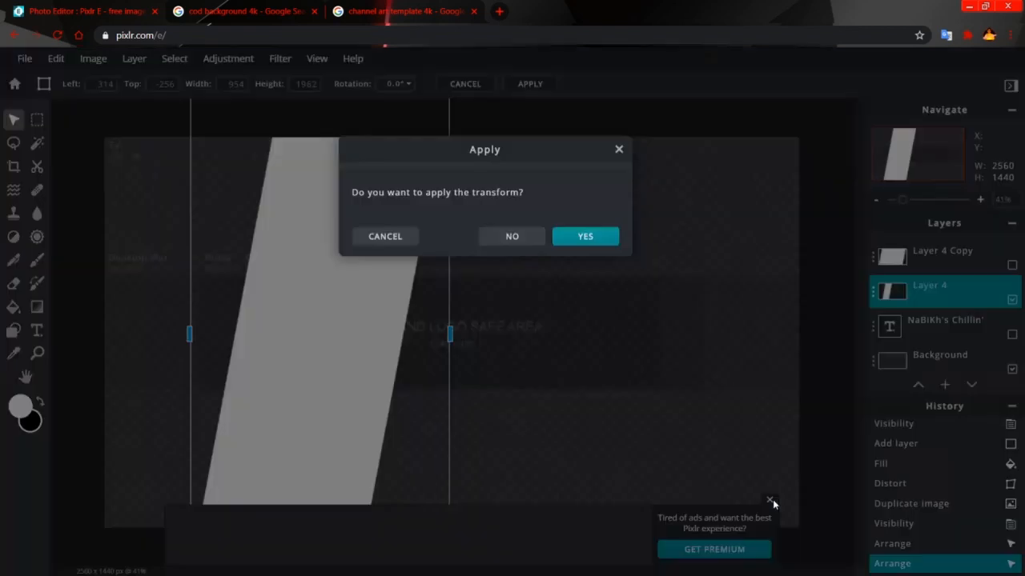
pyautogui.click(585, 237)
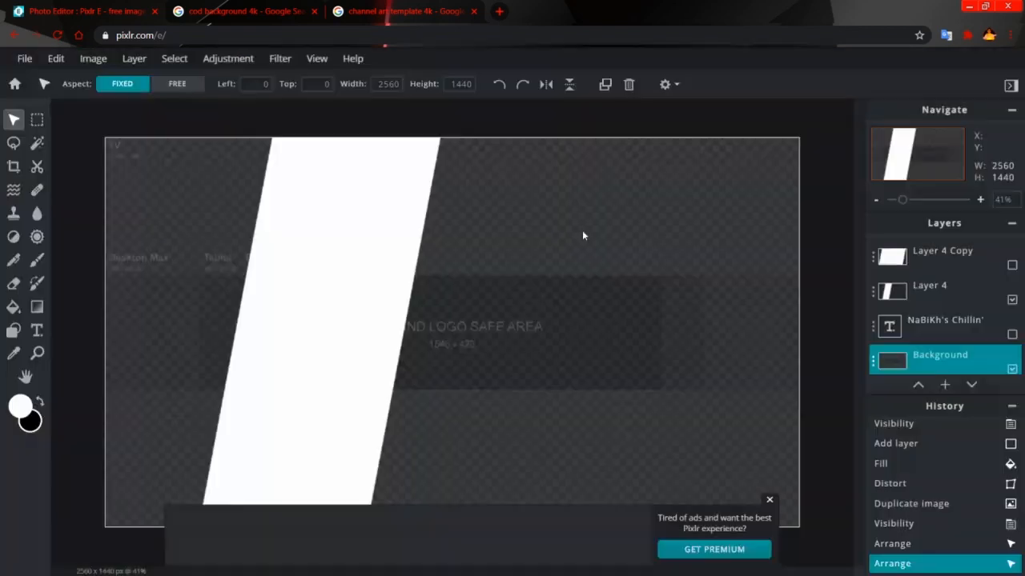
pyautogui.click(771, 498)
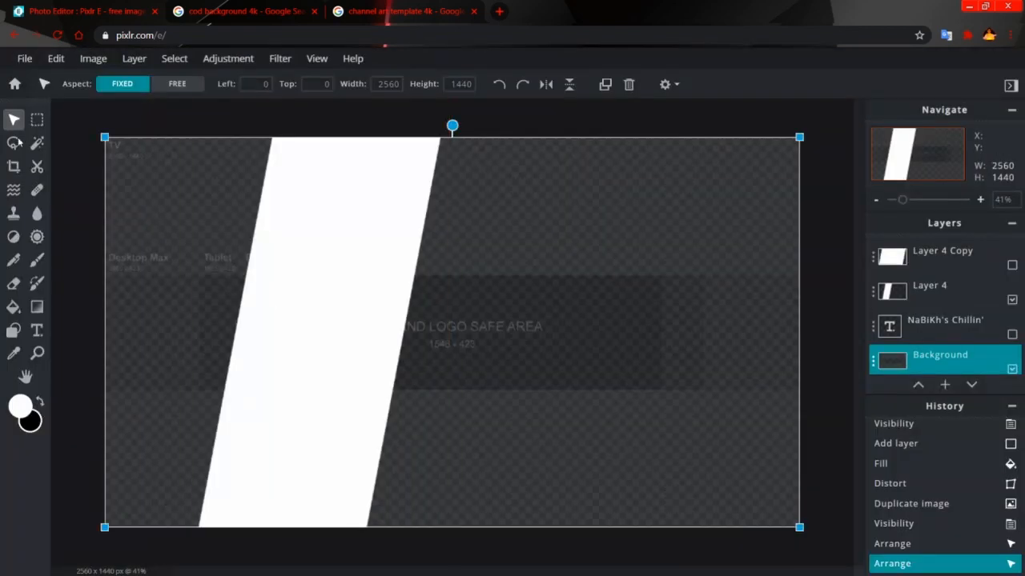
pyautogui.click(55, 58)
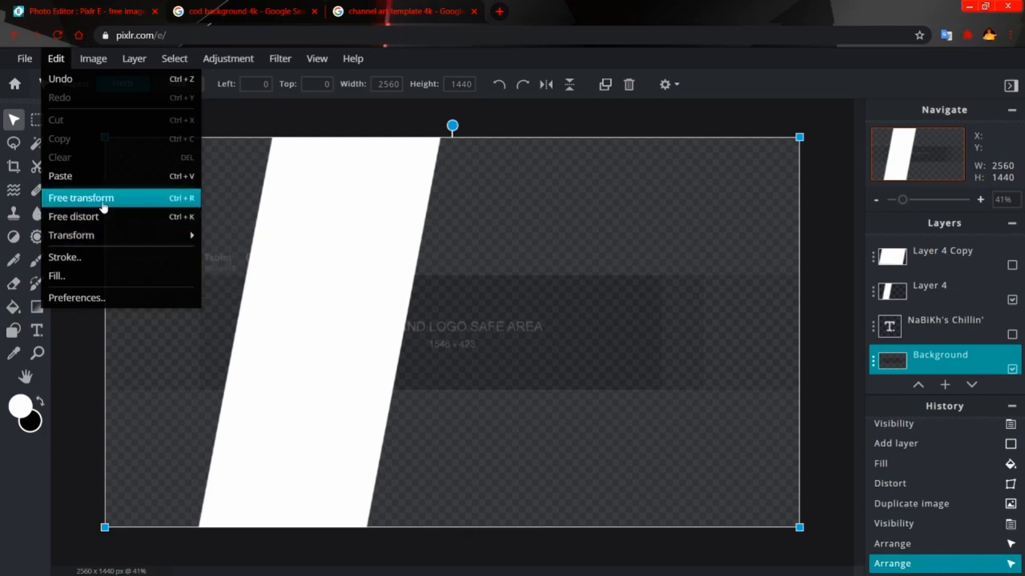
pyautogui.click(104, 200)
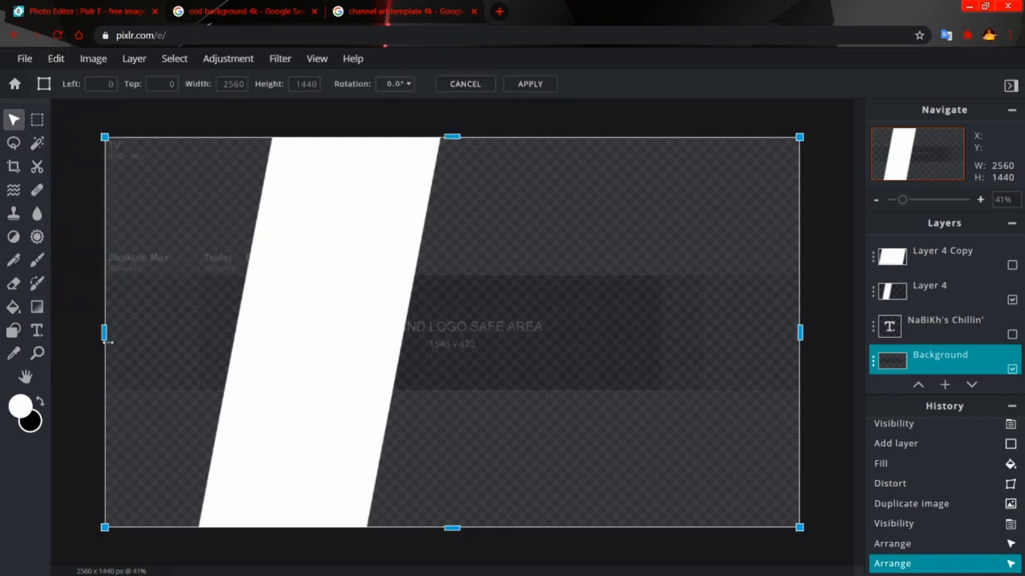
pyautogui.moveTo(104, 340)
pyautogui.mouseDown()
pyautogui.moveTo(126, 338)
pyautogui.moveTo(102, 340)
pyautogui.mouseUp()
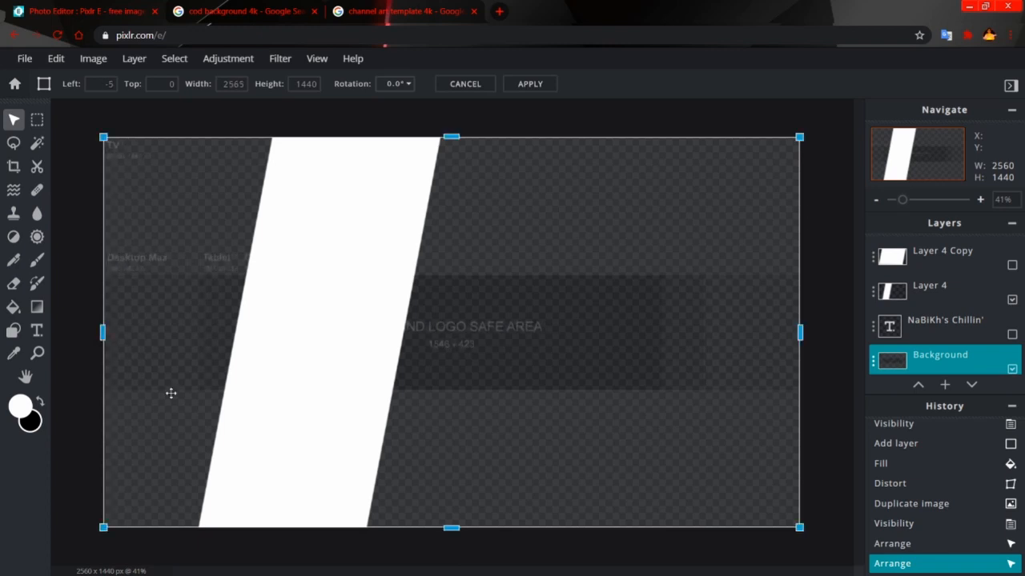
pyautogui.click(823, 435)
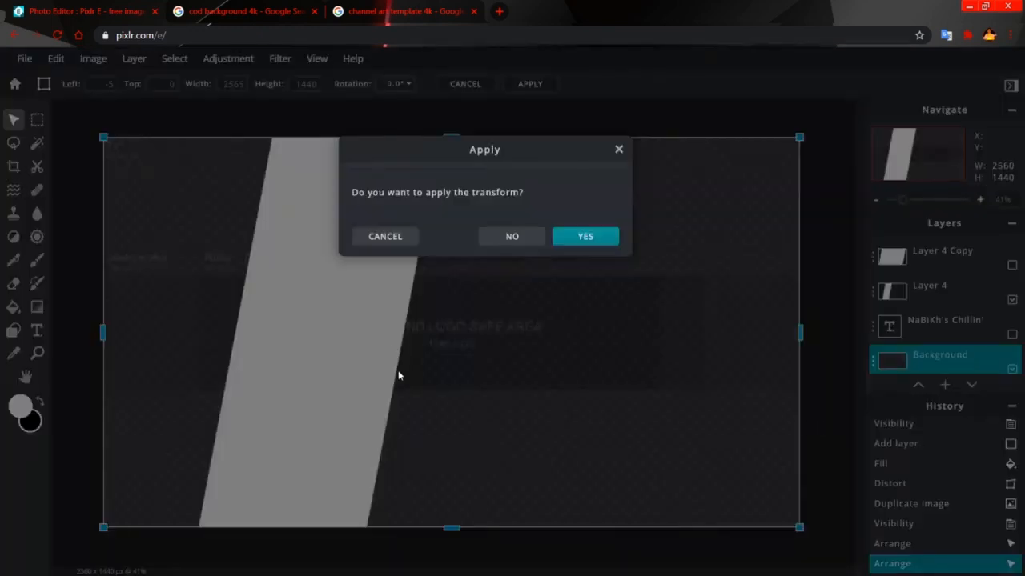
pyautogui.click(506, 237)
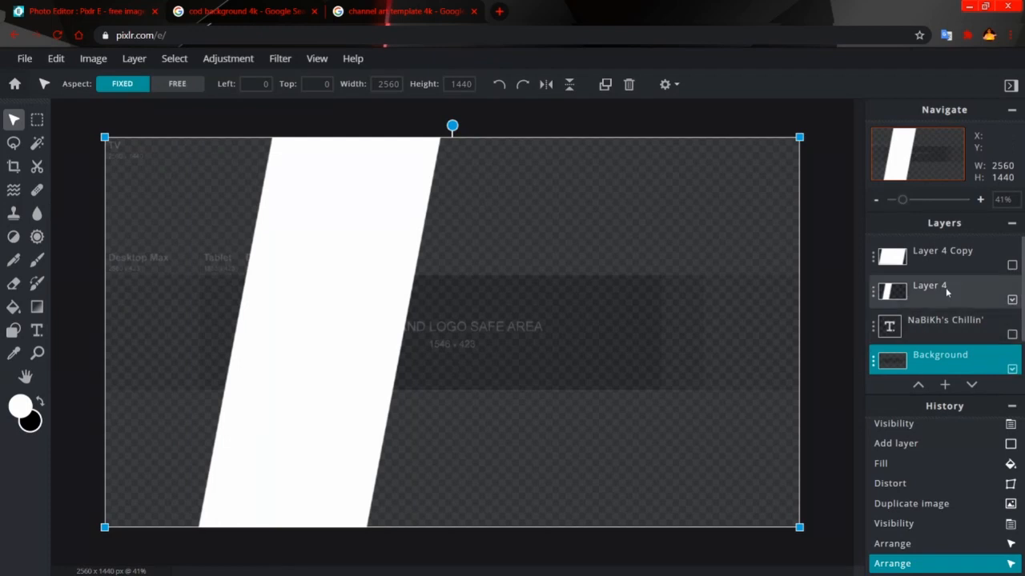
# Free-transform Layer 4 to about 393 px wide, place it at about left 575, top -248, and apply the transform
pyautogui.click(945, 287)
pyautogui.click(55, 58)
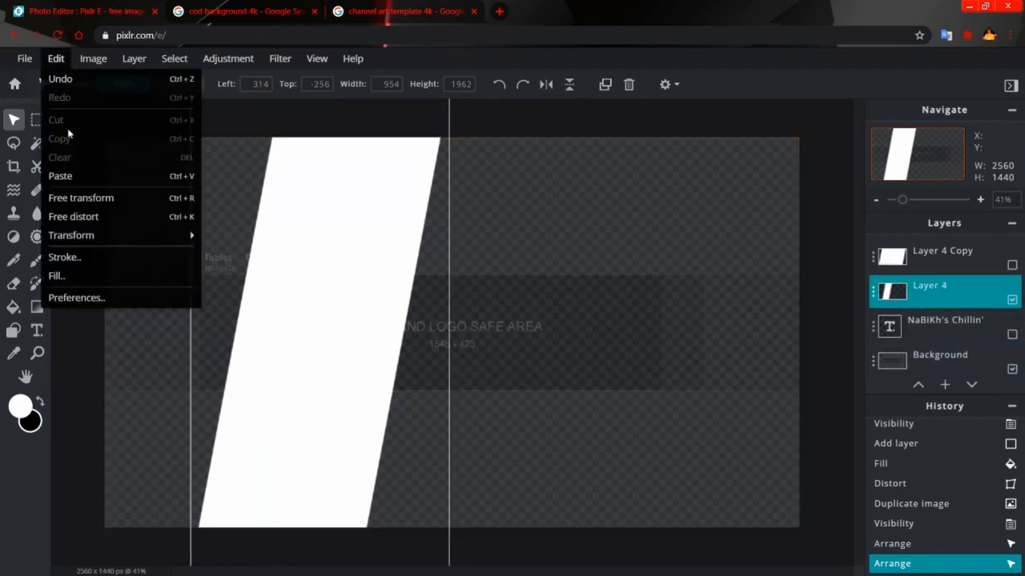
pyautogui.click(115, 200)
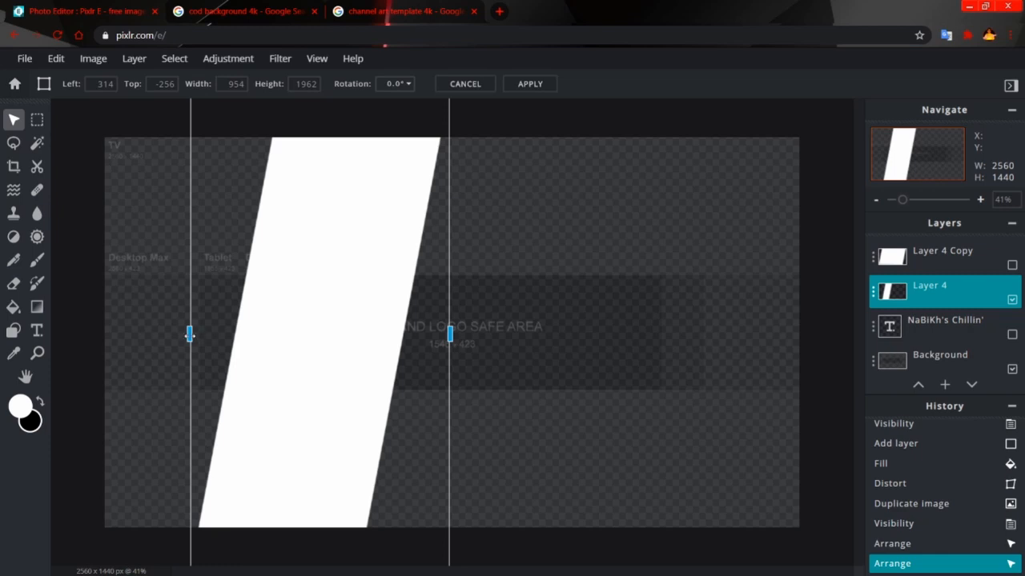
pyautogui.moveTo(189, 334); pyautogui.dragTo(300, 382)
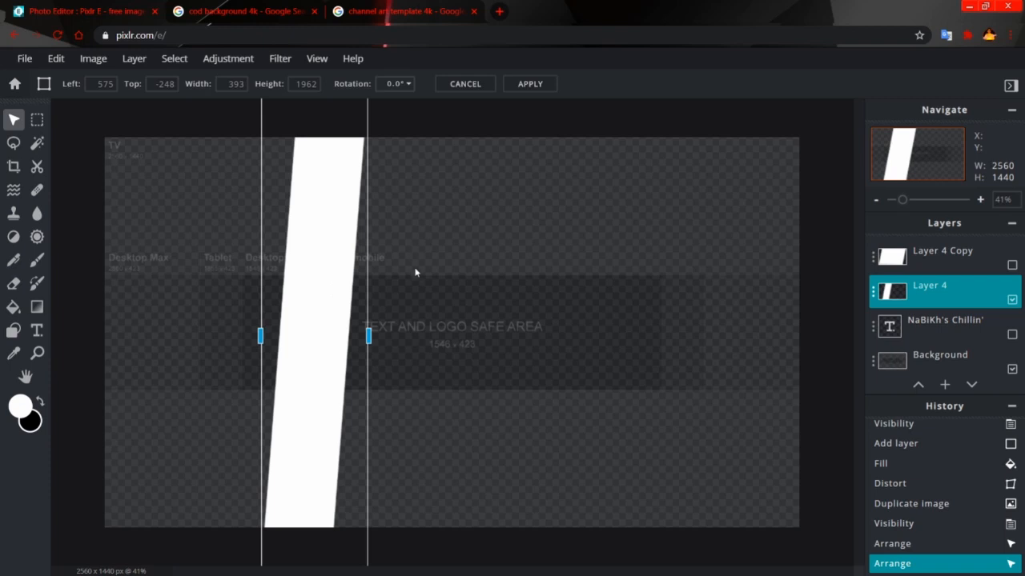
pyautogui.scroll(-2, 415, 273)
pyautogui.click(138, 356)
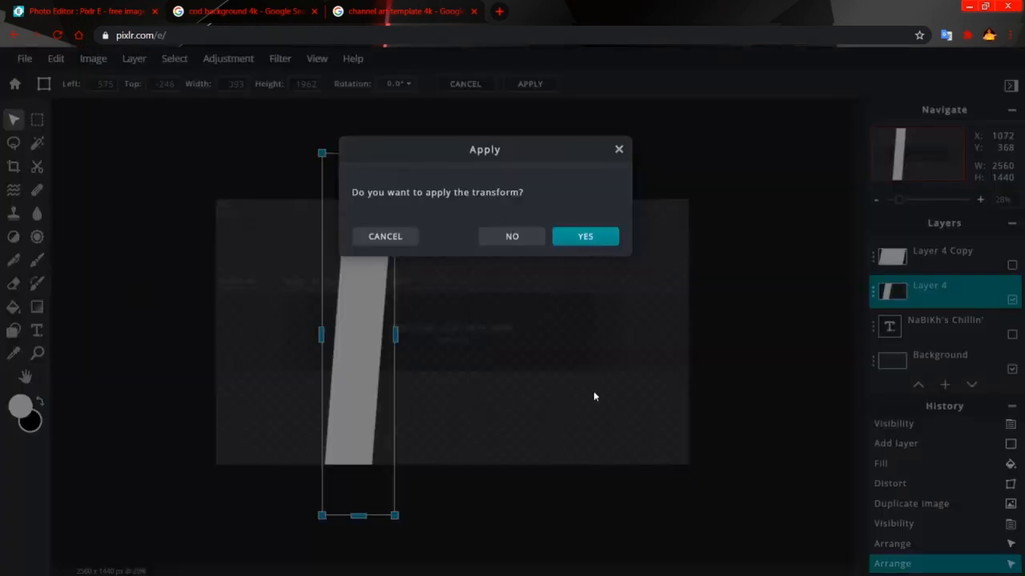
pyautogui.click(583, 232)
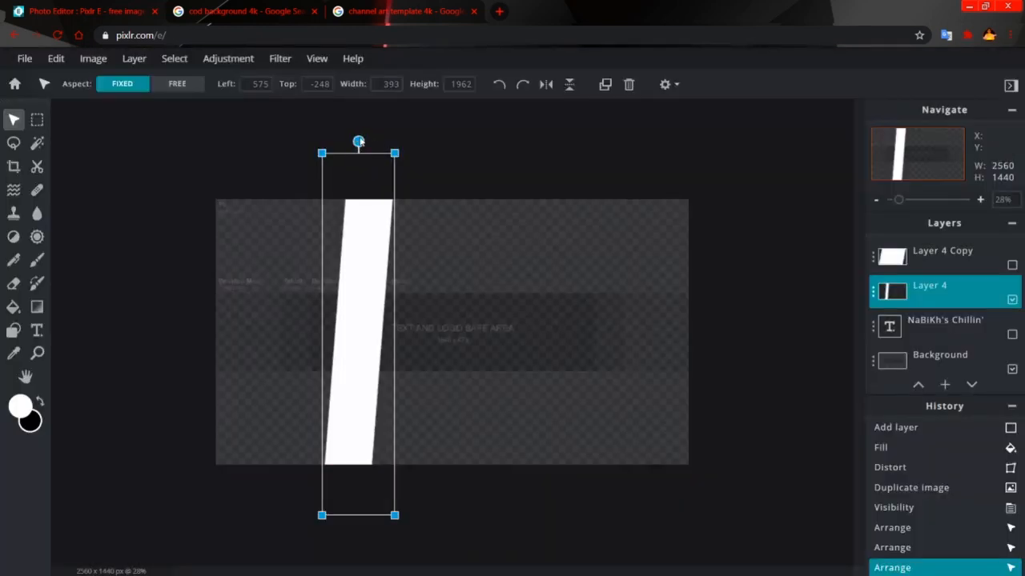
# Rotate the white Layer 4 strip slightly further clockwise and deselect it
pyautogui.click(361, 142)
pyautogui.click(356, 211)
pyautogui.moveTo(359, 140); pyautogui.dragTo(372, 152)
pyautogui.scroll(3, 400, 334)
pyautogui.scroll(-2, 293, 339)
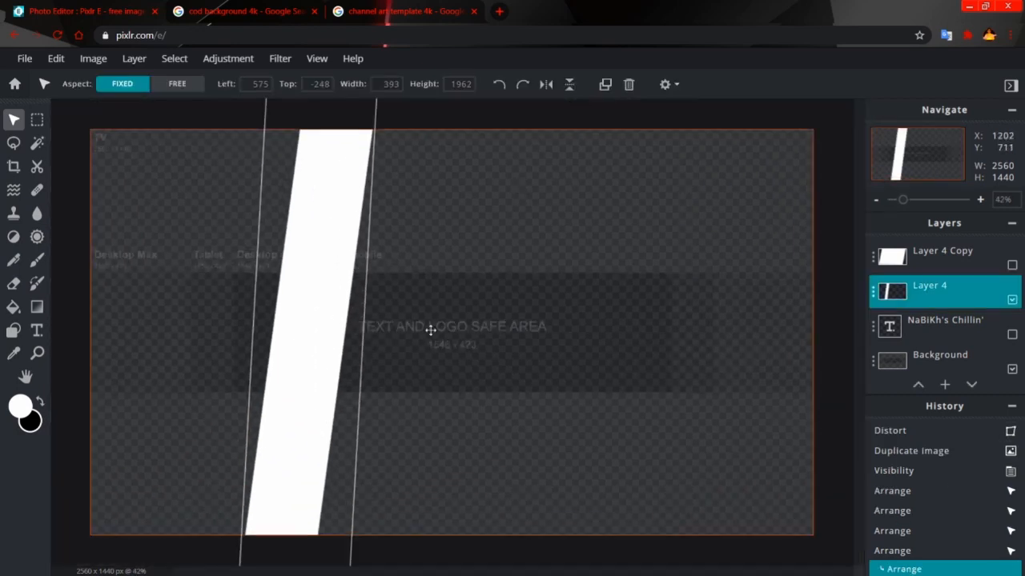
pyautogui.click(471, 110)
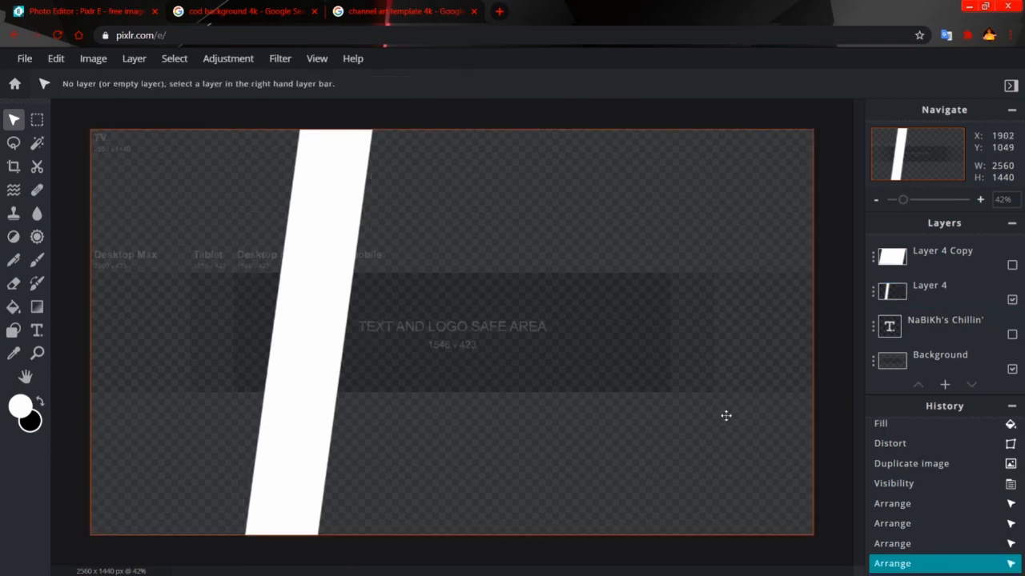
# Show Layer 4 Copy and free-transform it into a thin vertical stripe about 35 x 1723 px, running past the canvas's top and bottom edges
pyautogui.click(1012, 265)
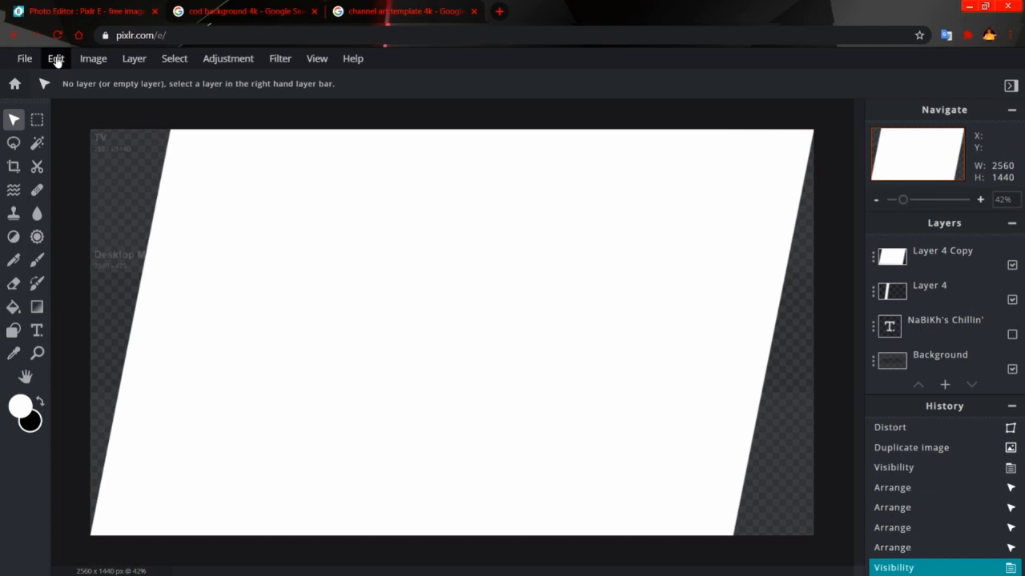
pyautogui.click(53, 61)
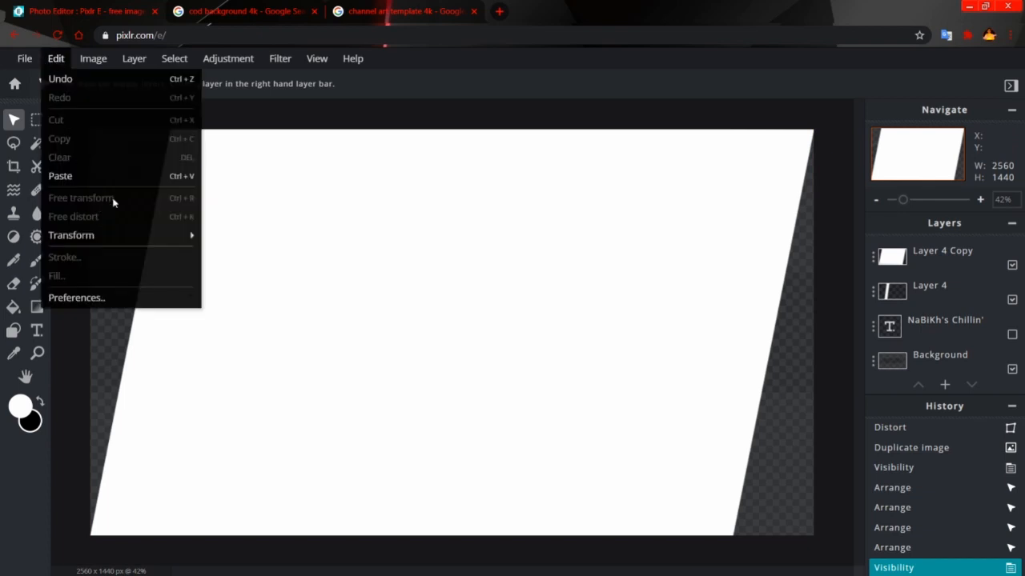
pyautogui.click(967, 257)
pyautogui.click(57, 61)
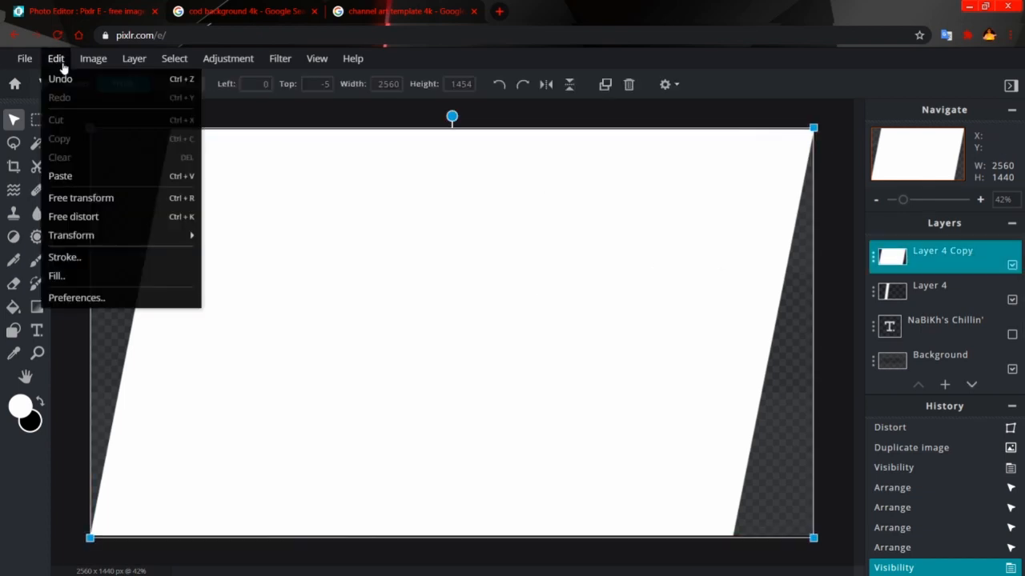
pyautogui.moveTo(123, 238)
pyautogui.click(132, 201)
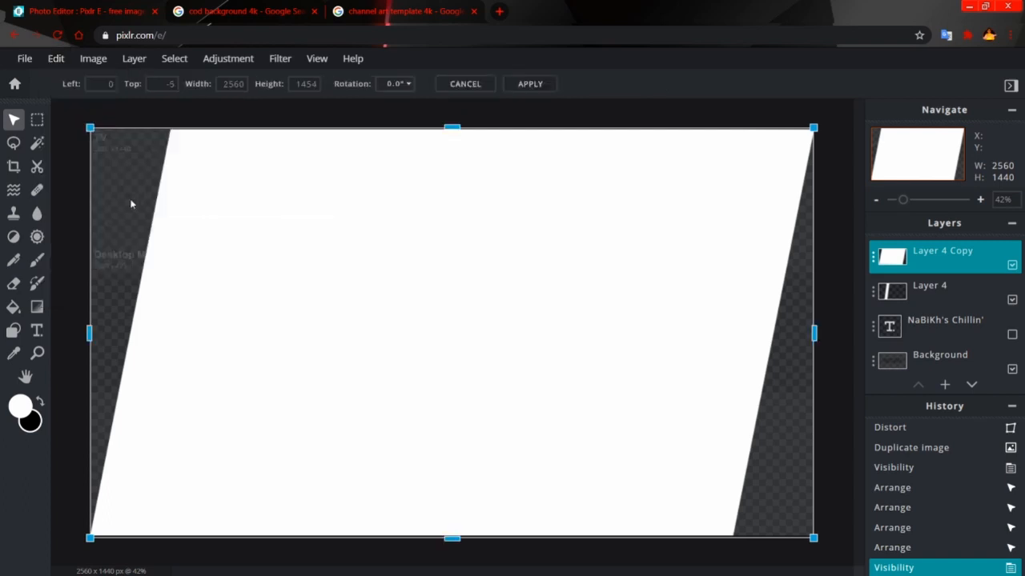
pyautogui.moveTo(90, 384); pyautogui.dragTo(492, 410)
pyautogui.scroll(-2, 530, 355)
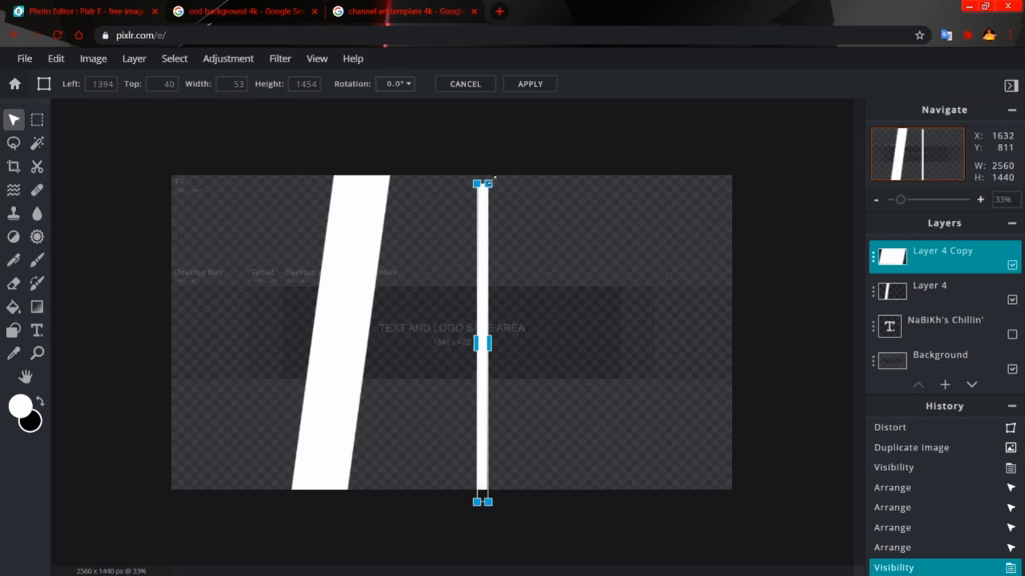
pyautogui.moveTo(493, 177); pyautogui.dragTo(498, 180)
pyautogui.moveTo(503, 185); pyautogui.dragTo(487, 121)
pyautogui.click(482, 419)
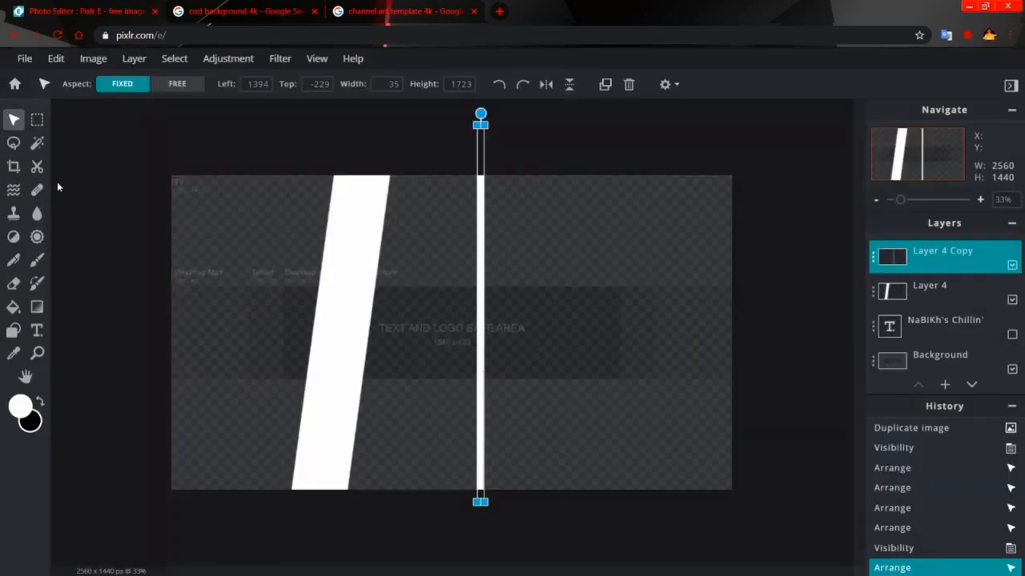
# Fill the thin Layer 4 Copy stripe with red #FF0000 at 100% opacity, preserving transparency
pyautogui.click(58, 60)
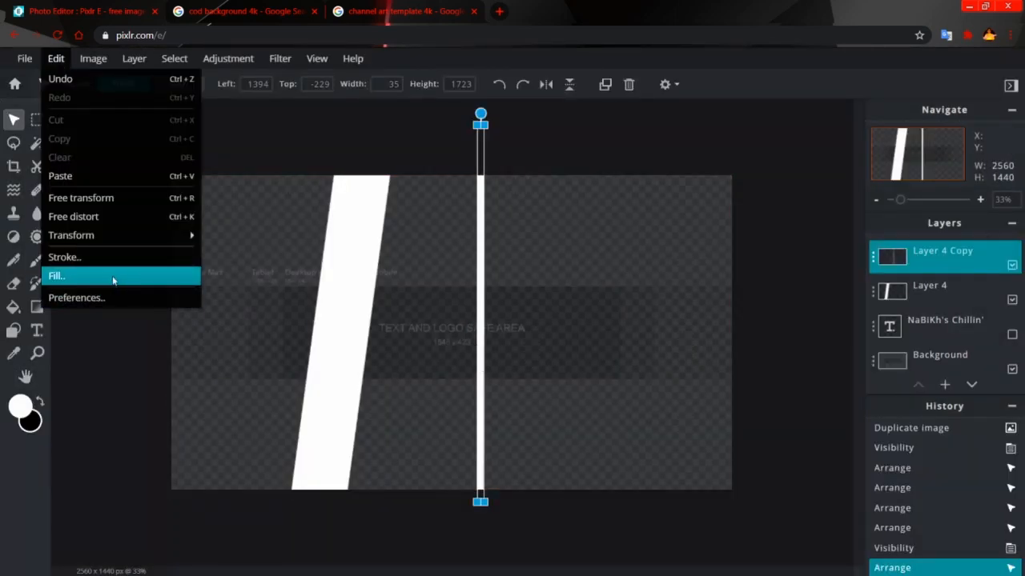
pyautogui.click(112, 278)
pyautogui.click(577, 160)
pyautogui.moveTo(391, 199); pyautogui.dragTo(599, 83)
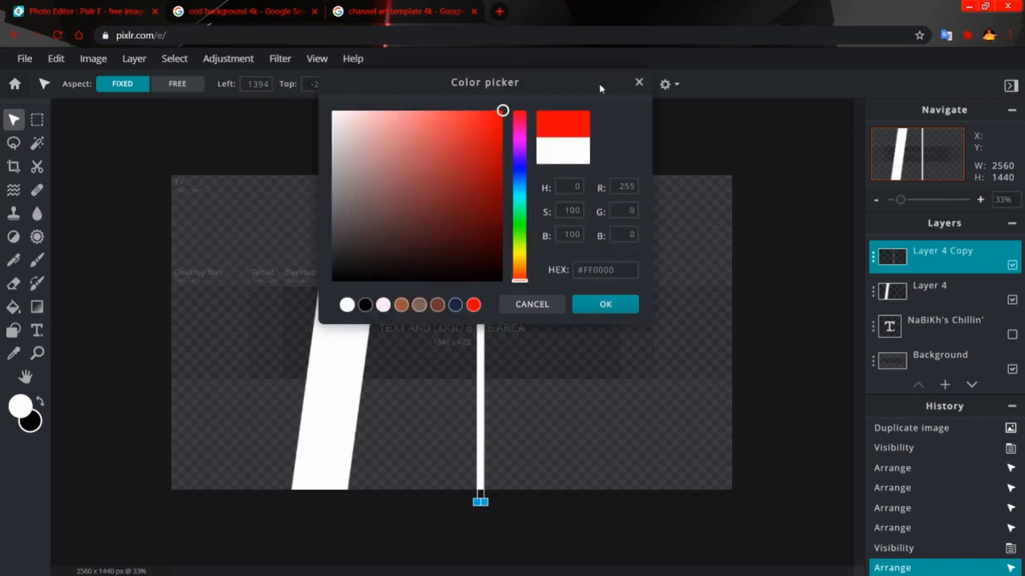
pyautogui.click(610, 312)
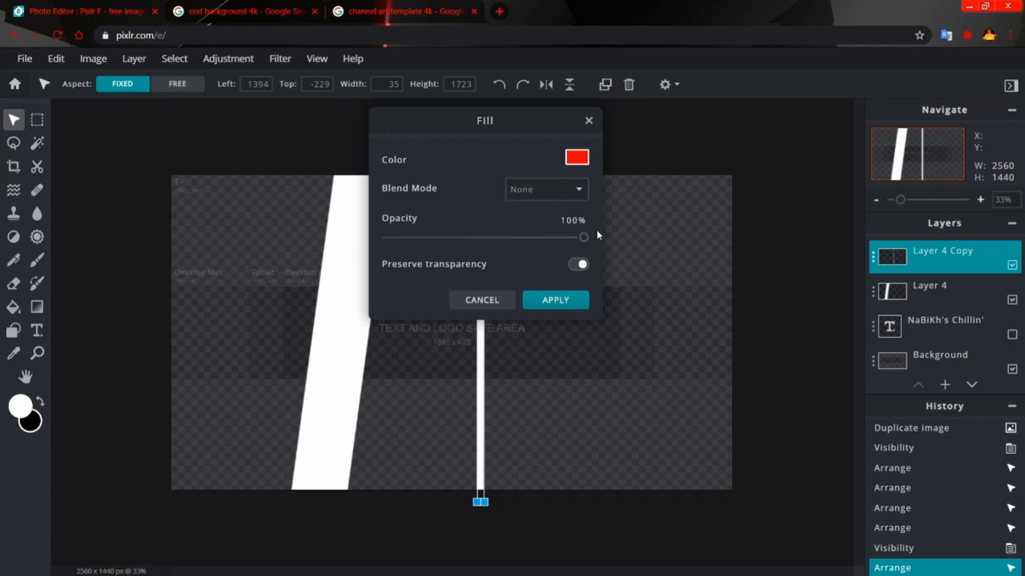
pyautogui.click(555, 301)
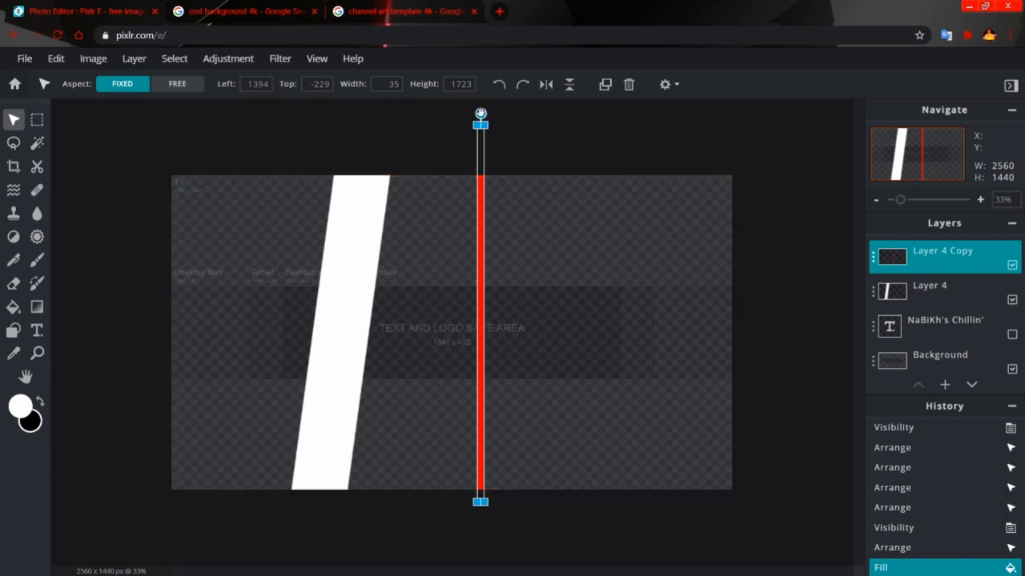
# Rotate the red stripe clockwise to match the white strip's lean, shrink it to about 22 x 1083 px and move it fully inside the canvas
pyautogui.moveTo(481, 113); pyautogui.dragTo(500, 118)
pyautogui.click(478, 290)
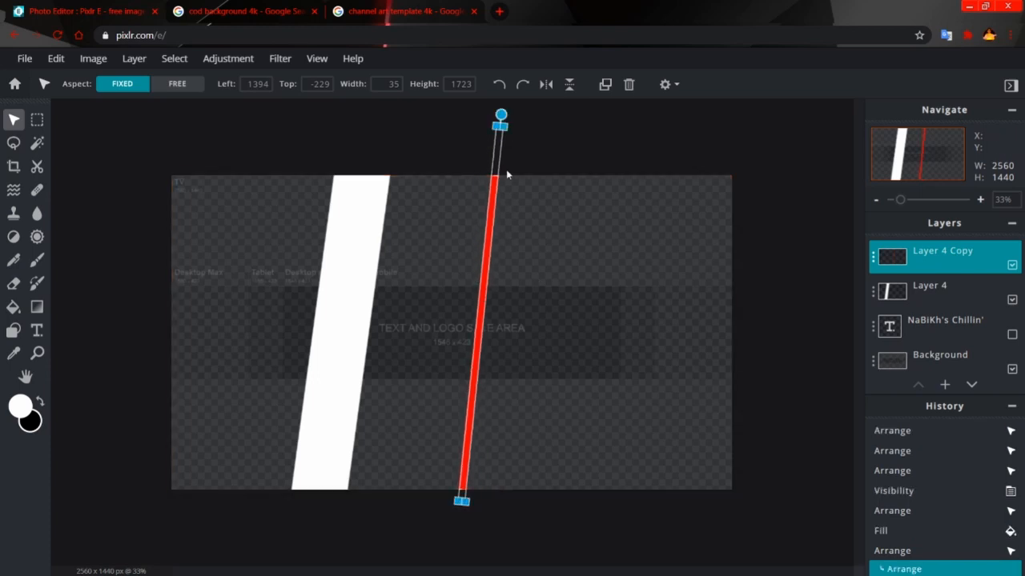
pyautogui.moveTo(490, 236); pyautogui.dragTo(462, 276)
pyautogui.moveTo(461, 166); pyautogui.dragTo(459, 237)
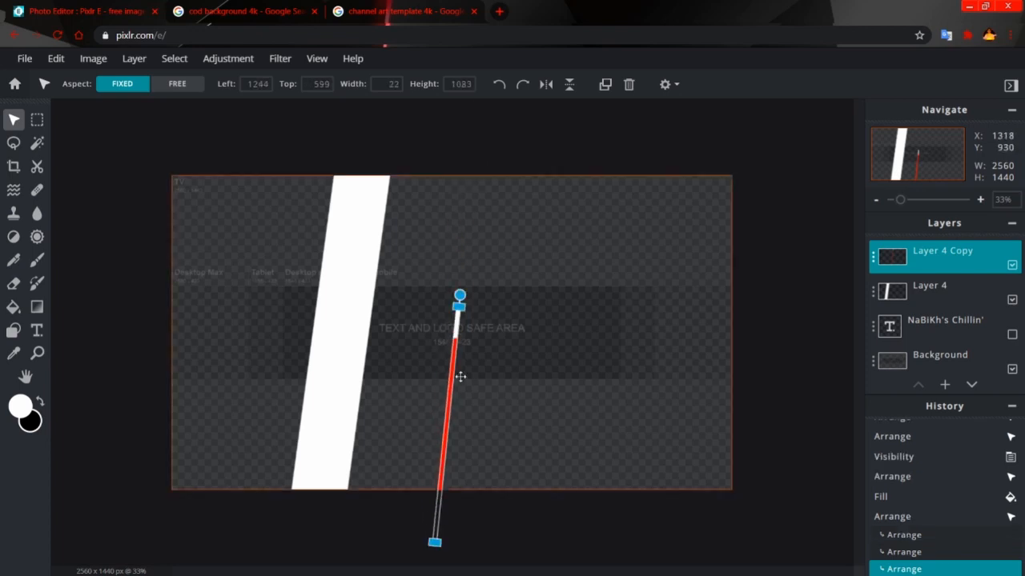
pyautogui.moveTo(453, 368); pyautogui.dragTo(468, 278)
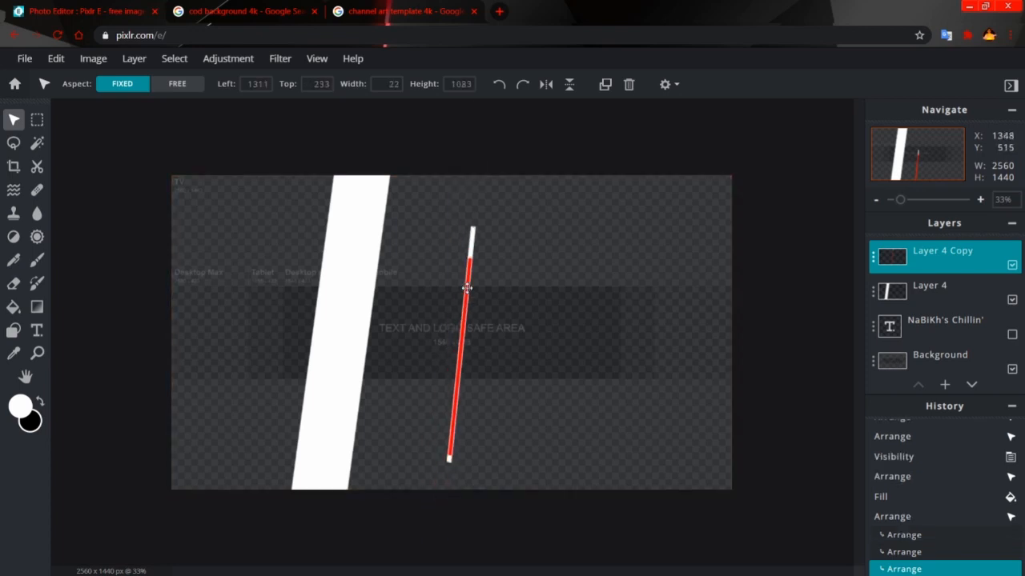
# Fill the whole slanted stripe, including its white ends, with red #FF0000
pyautogui.click(56, 59)
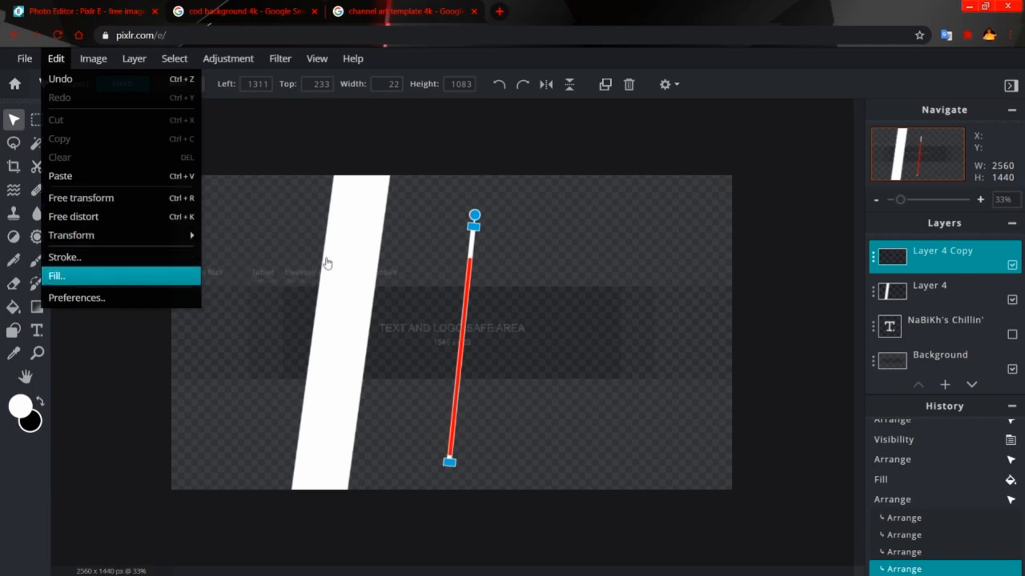
pyautogui.click(105, 276)
pyautogui.click(578, 159)
pyautogui.click(473, 304)
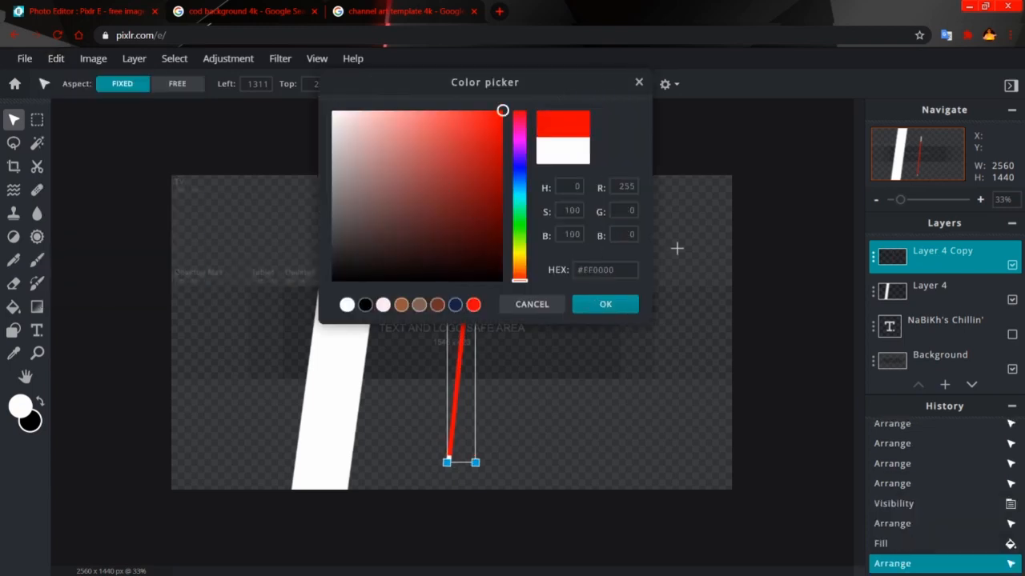
pyautogui.click(606, 305)
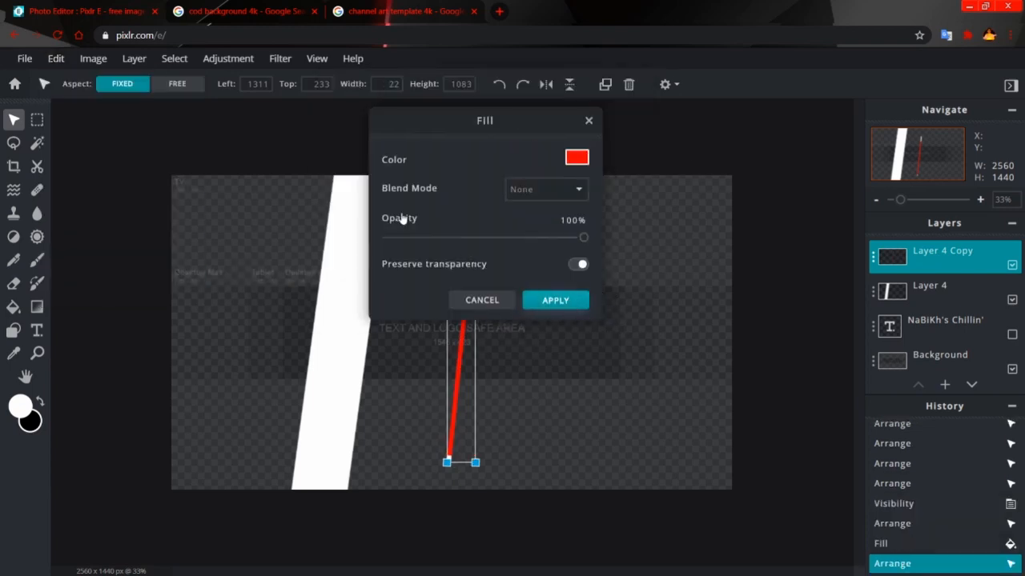
pyautogui.click(555, 300)
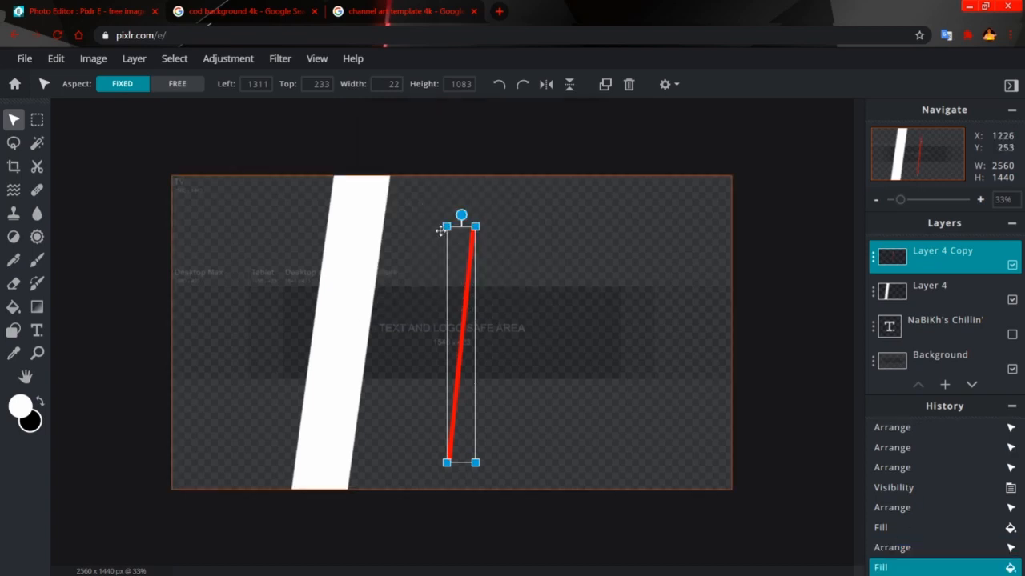
# Enlarge the red stripe to about 214 x 1763 px and move it onto the white strip at about left 603, top -250
pyautogui.moveTo(439, 225)
pyautogui.mouseDown()
pyautogui.moveTo(425, 219)
pyautogui.moveTo(435, 222)
pyautogui.mouseUp()
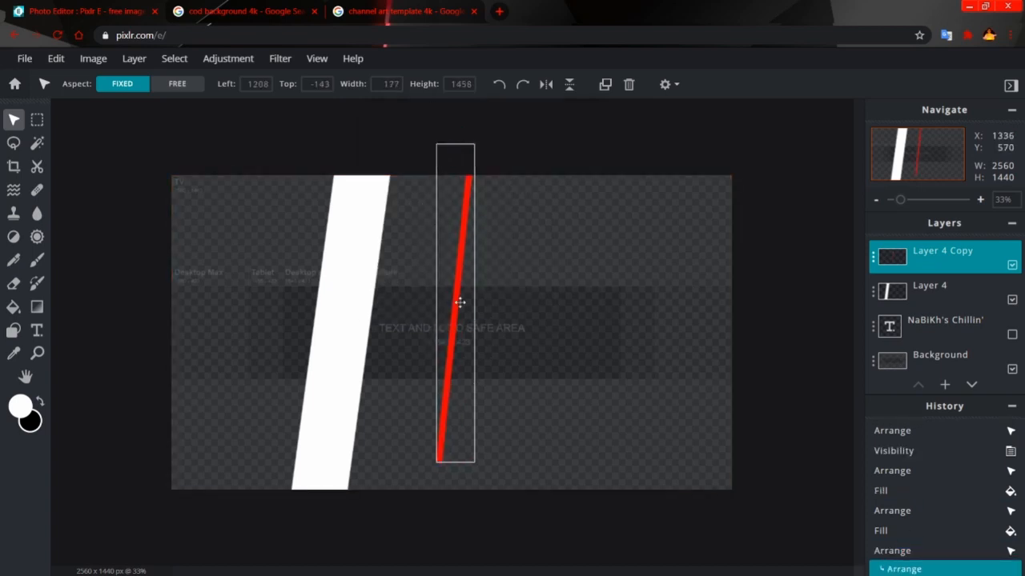
pyautogui.moveTo(459, 299); pyautogui.dragTo(336, 322)
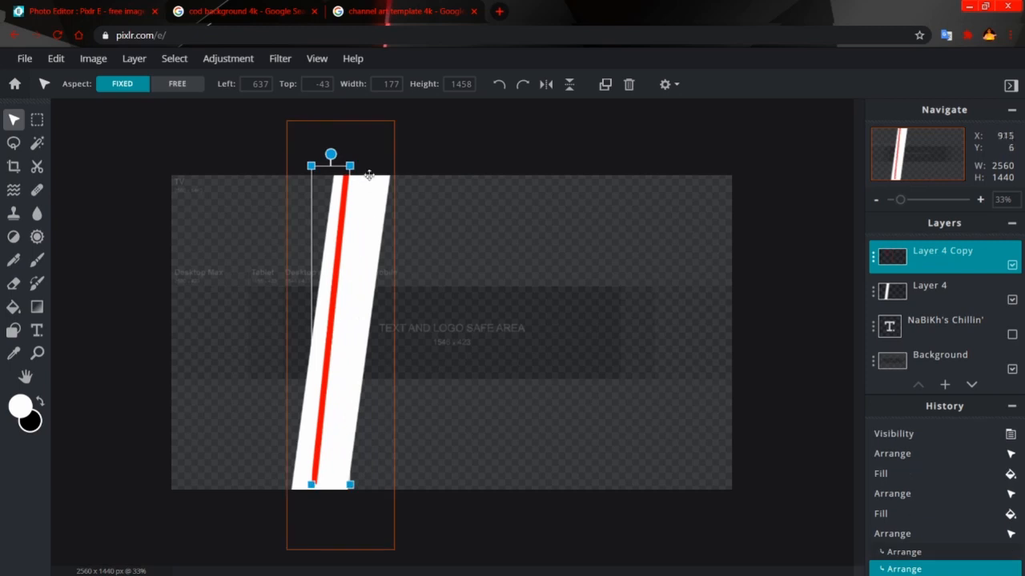
pyautogui.moveTo(353, 165); pyautogui.dragTo(359, 99)
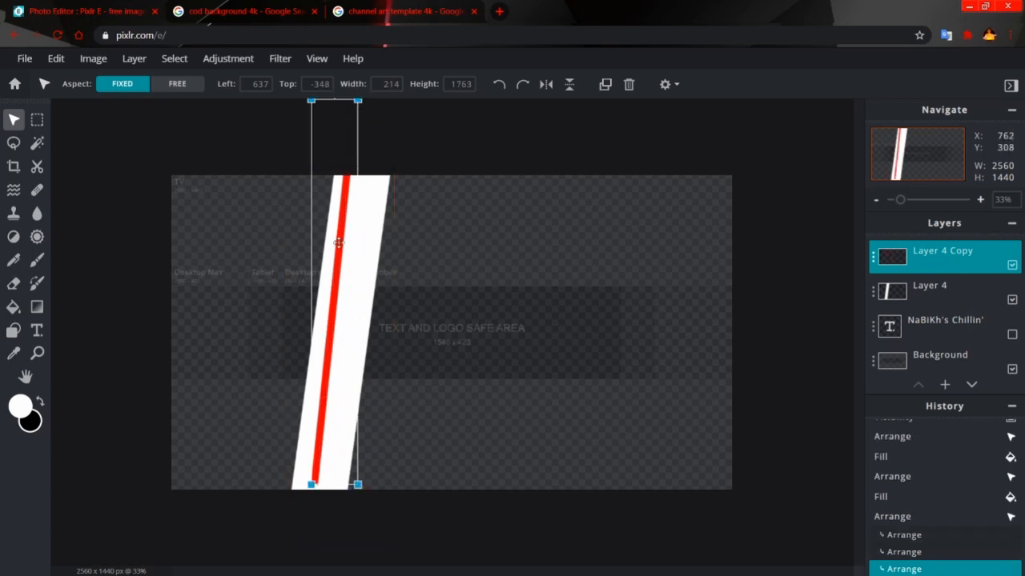
pyautogui.moveTo(339, 243); pyautogui.dragTo(331, 264)
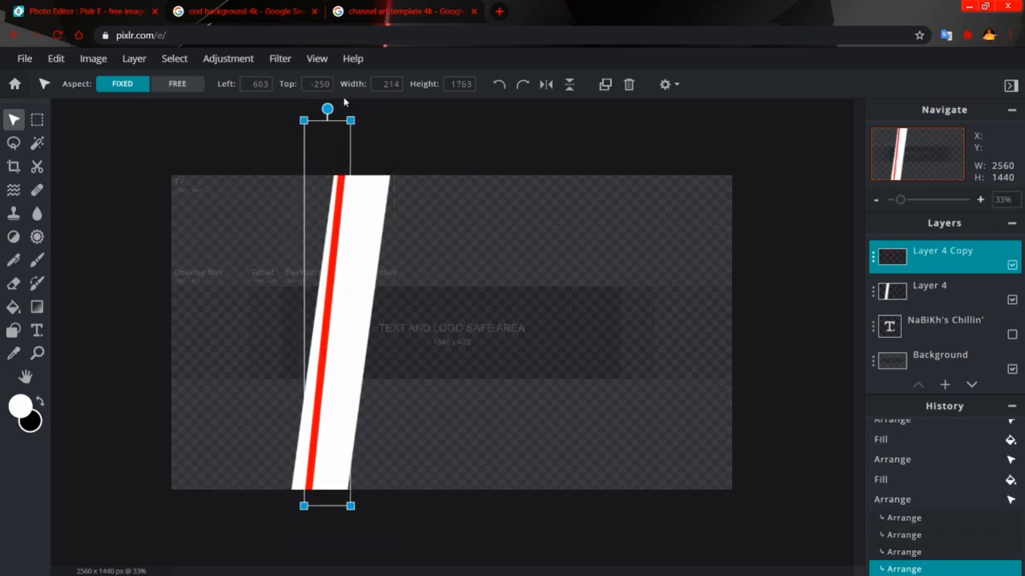
# Rotate the red stripe slightly clockwise and align it just inside the white strip's left edge
pyautogui.moveTo(327, 109); pyautogui.dragTo(334, 109)
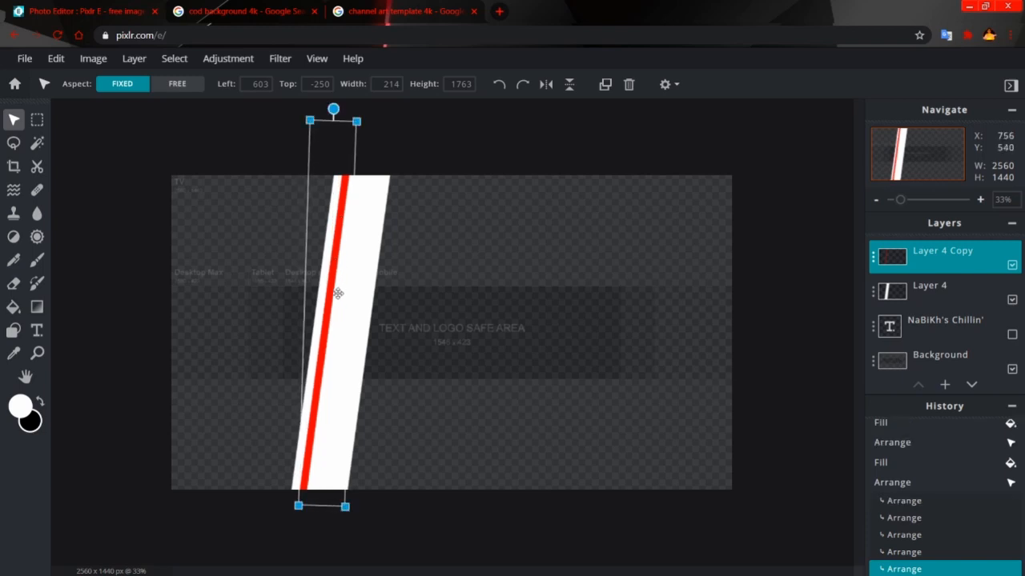
pyautogui.moveTo(338, 294); pyautogui.dragTo(334, 293)
pyautogui.click(446, 147)
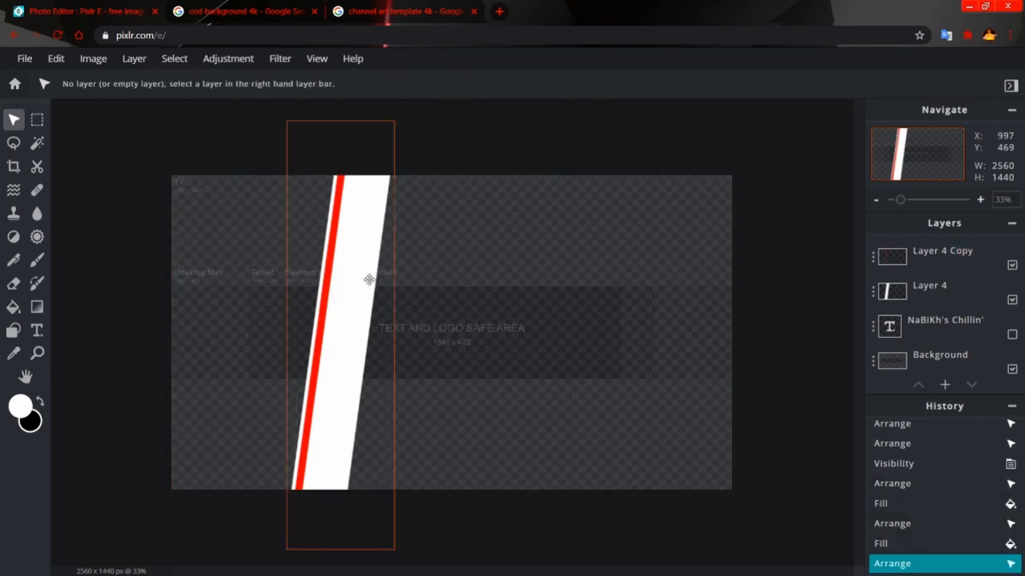
# Duplicate the red stripe layer and move the copy just inside the white strip's right edge
pyautogui.click(337, 279)
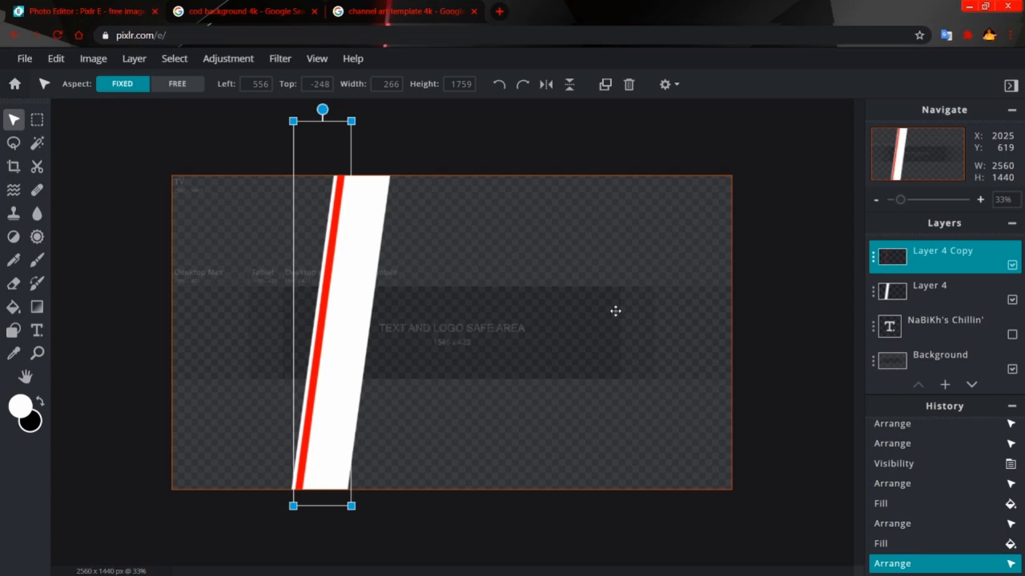
pyautogui.click(874, 256)
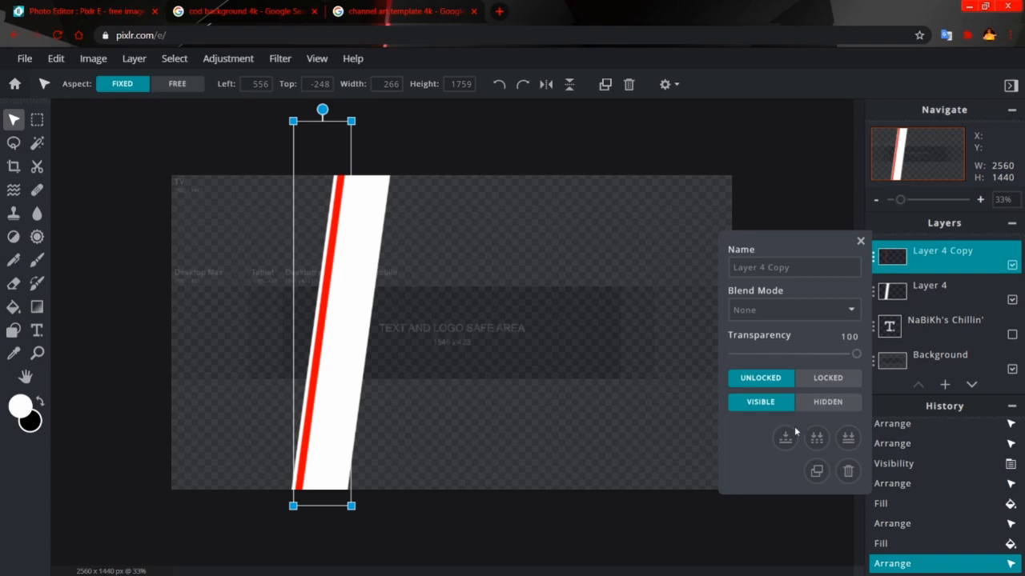
pyautogui.click(817, 473)
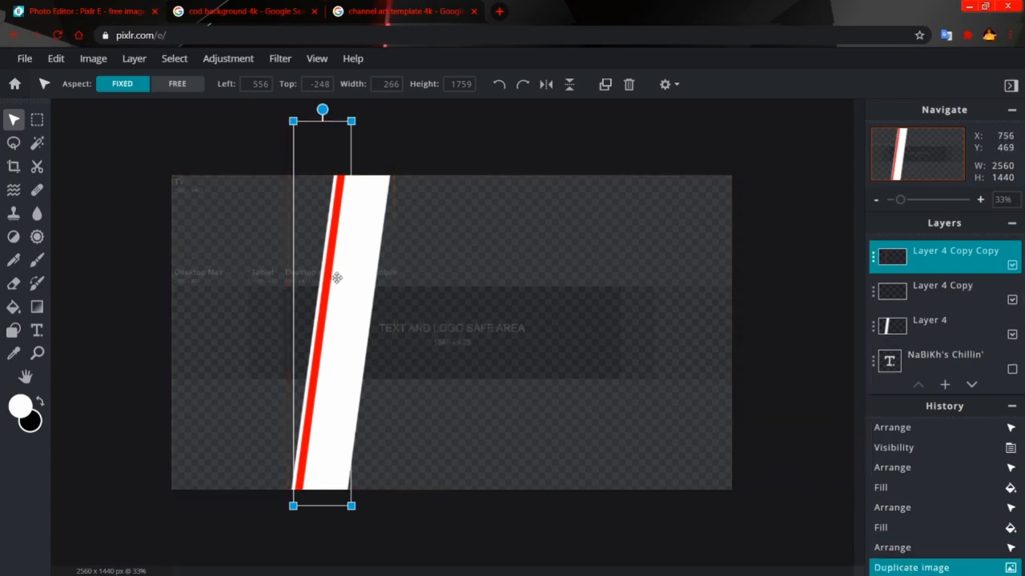
pyautogui.moveTo(337, 277); pyautogui.dragTo(378, 282)
pyautogui.click(783, 309)
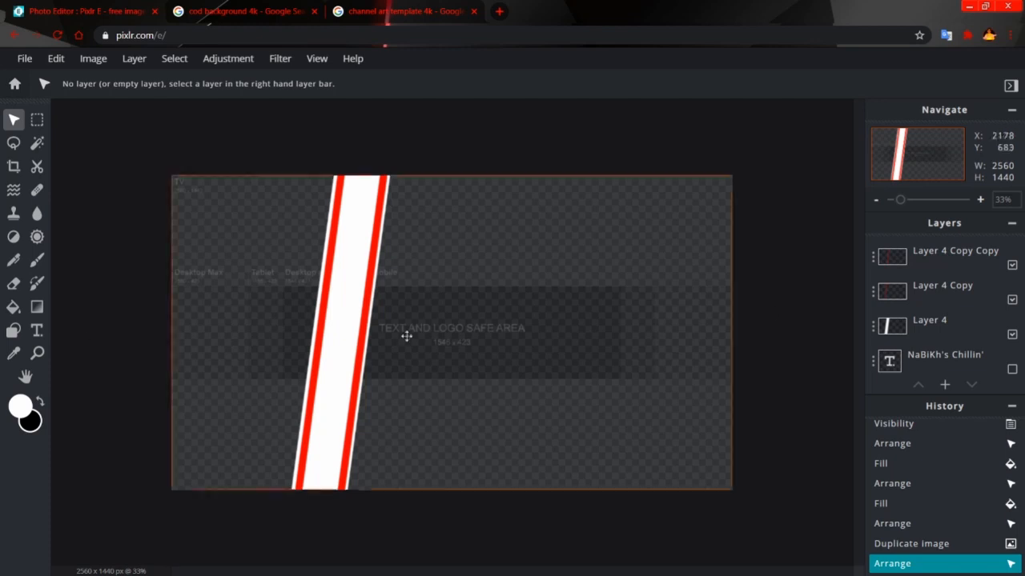
# Add the image LOGO NaBiKh.png as a layer, sized about 242 x 242 px and placed on the white strip at about left 660, top 599
pyautogui.scroll(3, 356, 371)
pyautogui.scroll(1, 275, 352)
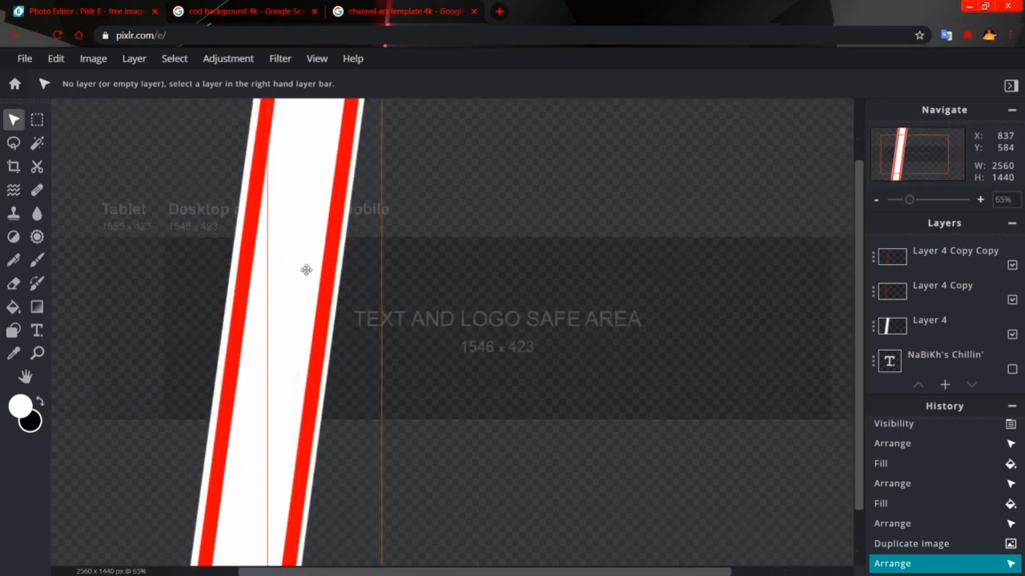
pyautogui.scroll(-3, 542, 295)
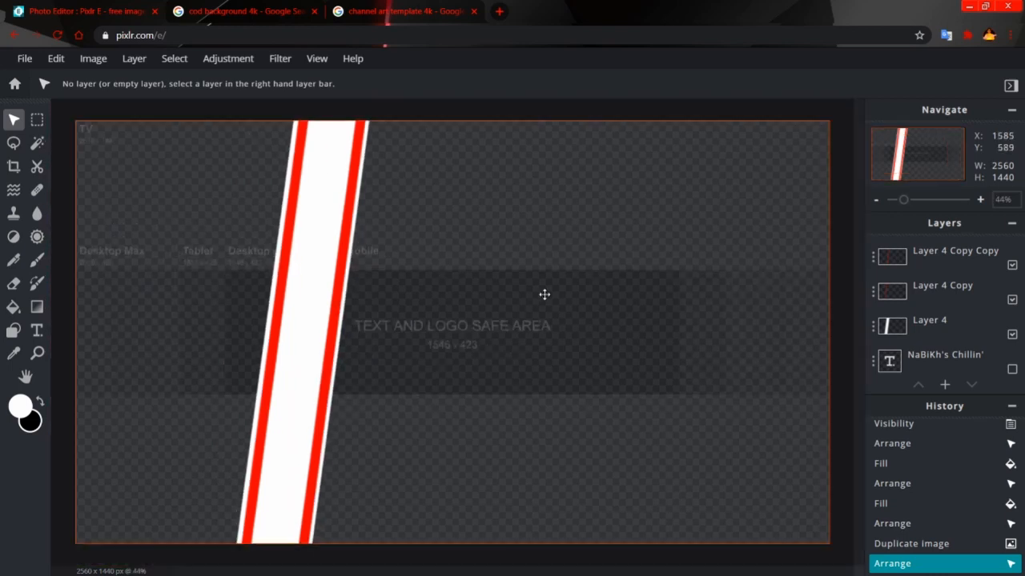
pyautogui.click(97, 59)
pyautogui.moveTo(128, 67)
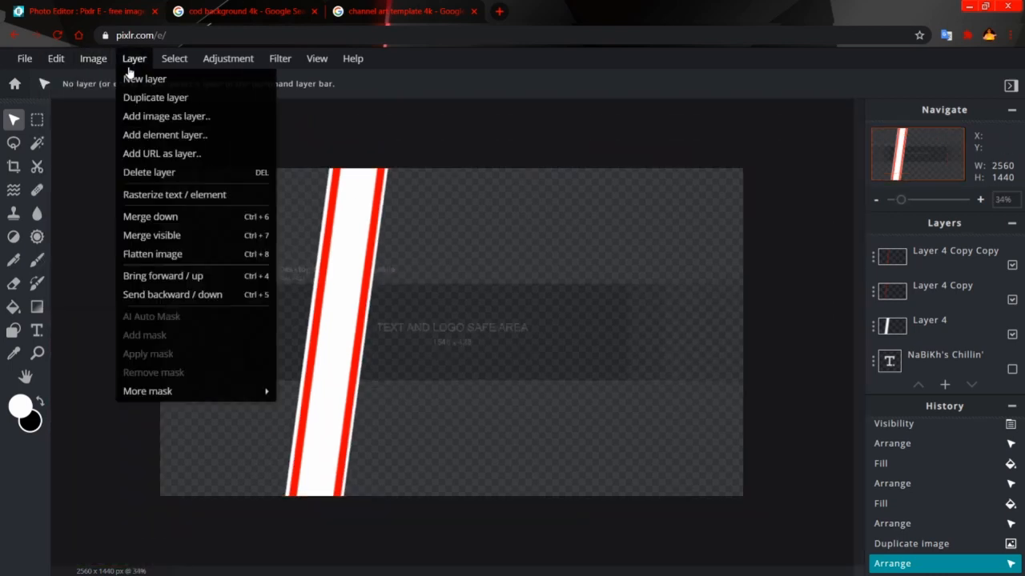
pyautogui.click(200, 118)
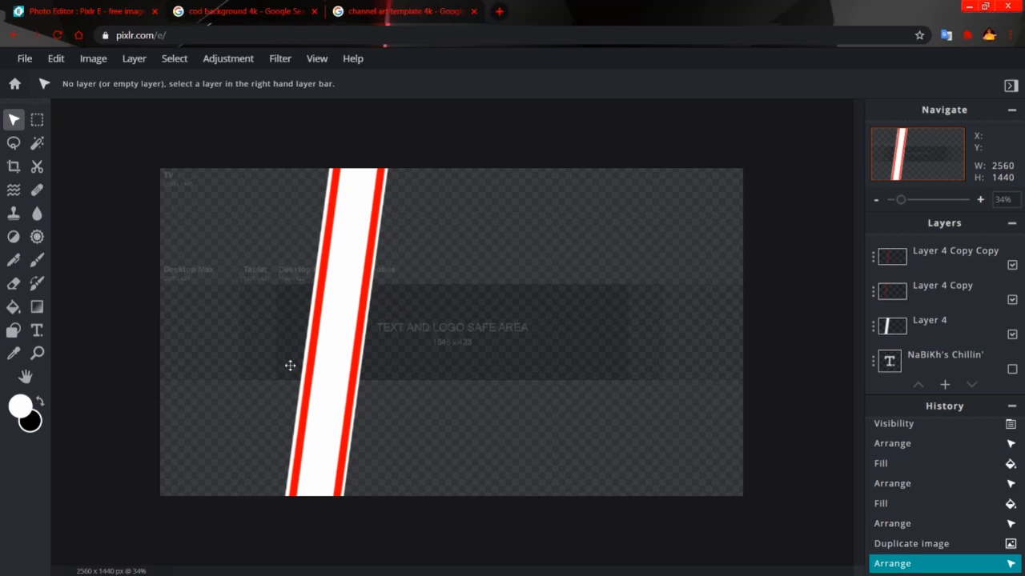
pyautogui.moveTo(575, 208); pyautogui.dragTo(326, 341)
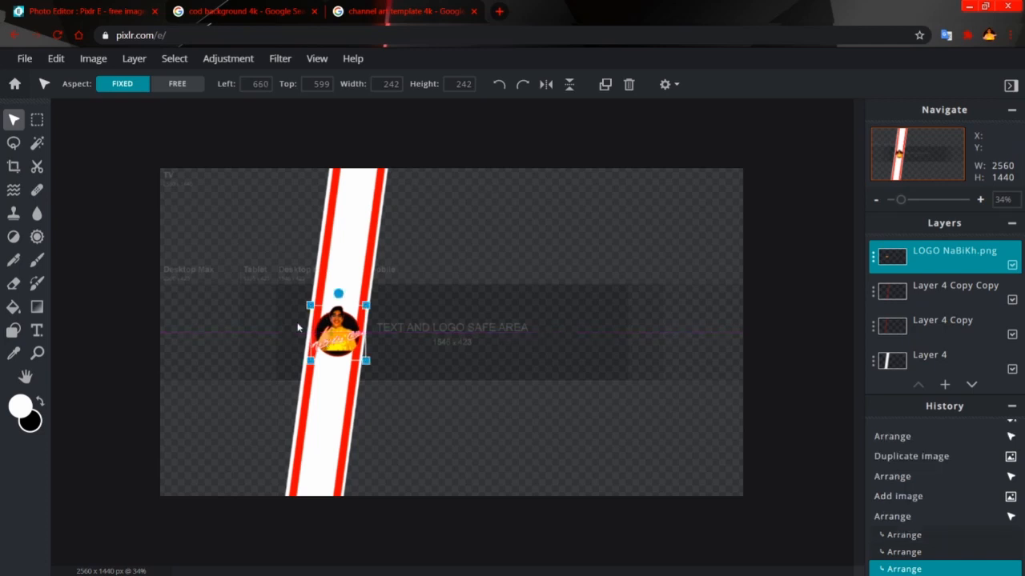
pyautogui.click(297, 328)
pyautogui.scroll(3, 229, 316)
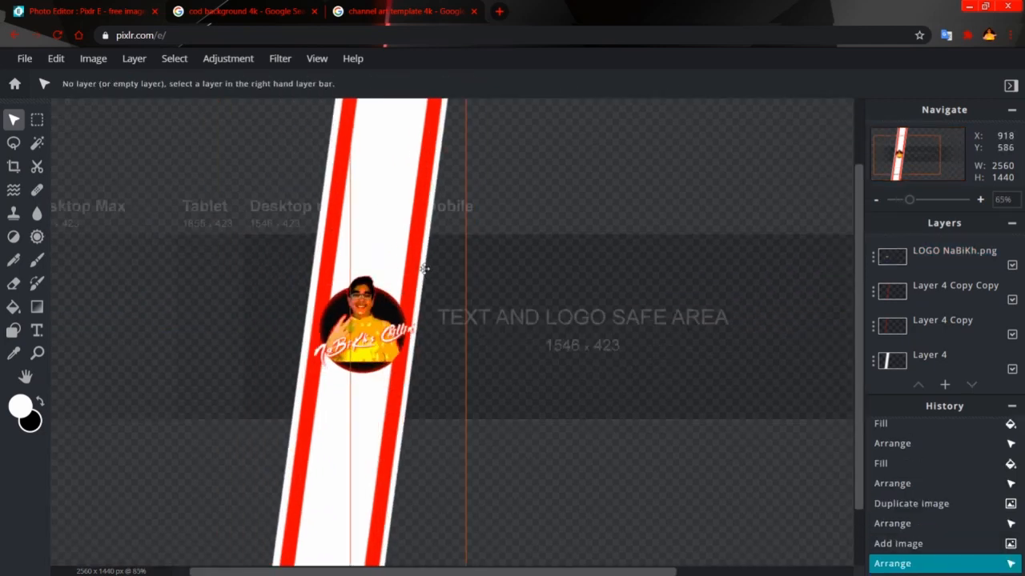
# Enlarge the logo to about 311 x 311 px and recentre it on the white strip
pyautogui.scroll(-3, 521, 315)
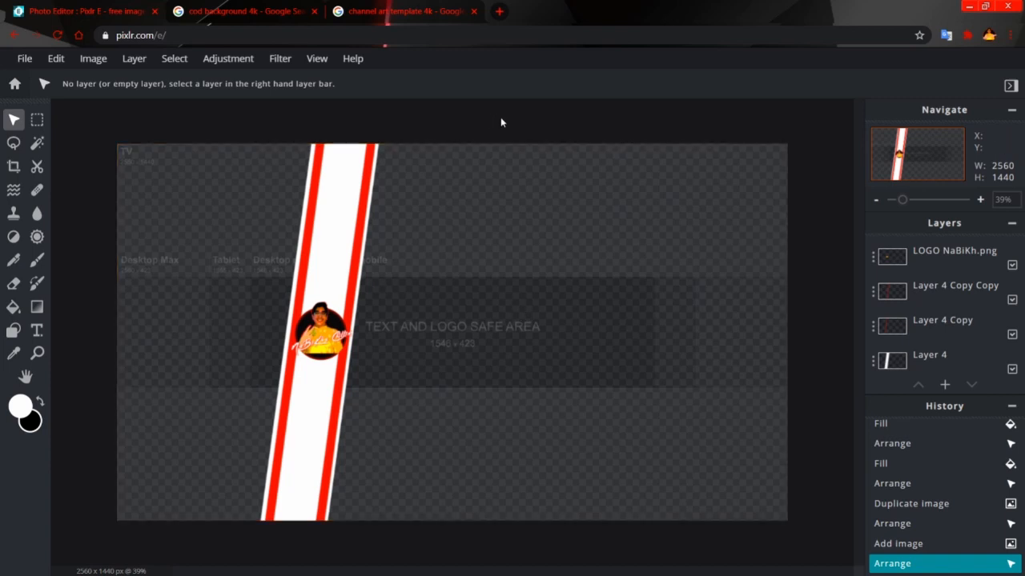
pyautogui.click(337, 327)
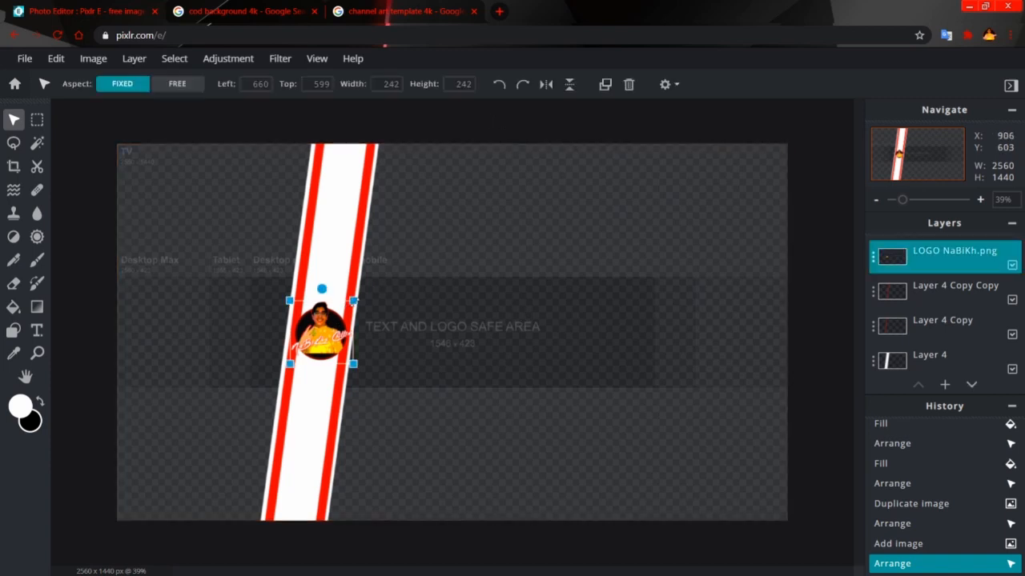
pyautogui.moveTo(353, 300); pyautogui.dragTo(370, 283)
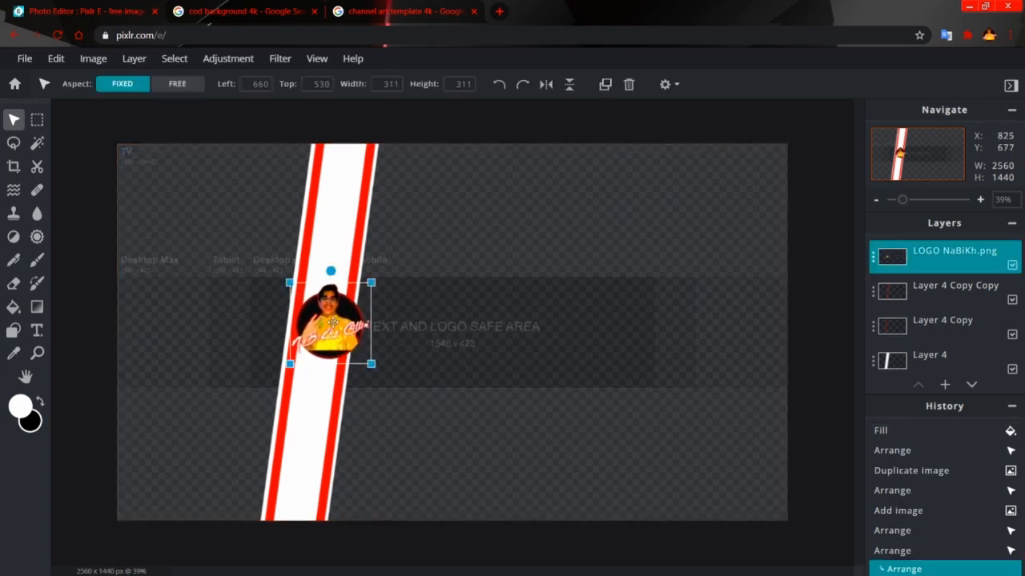
pyautogui.moveTo(333, 321); pyautogui.dragTo(322, 330)
pyautogui.click(645, 176)
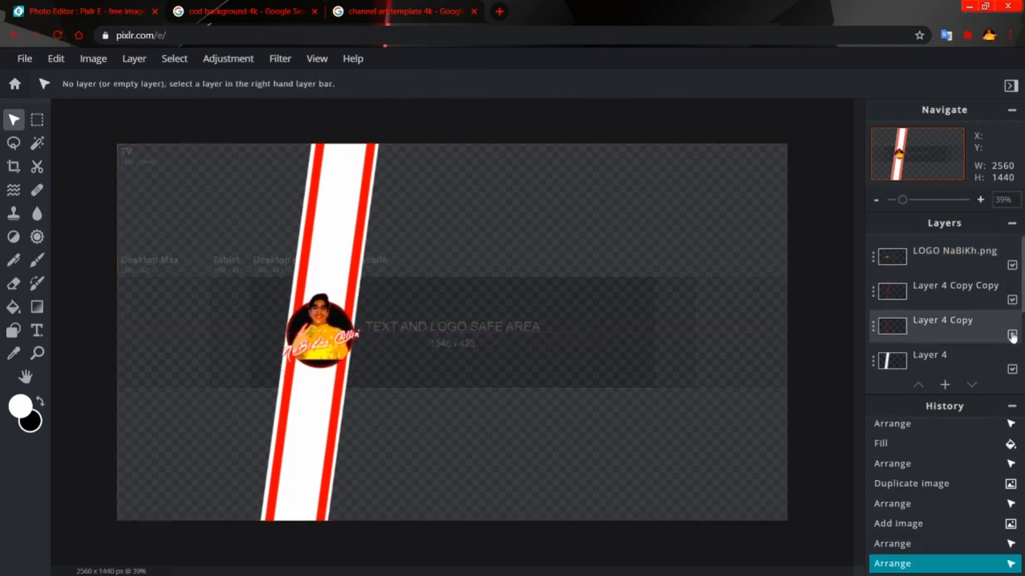
# Make the NaBiKh's Chillin' text layer visible again beside the logo
pyautogui.scroll(-3, 947, 317)
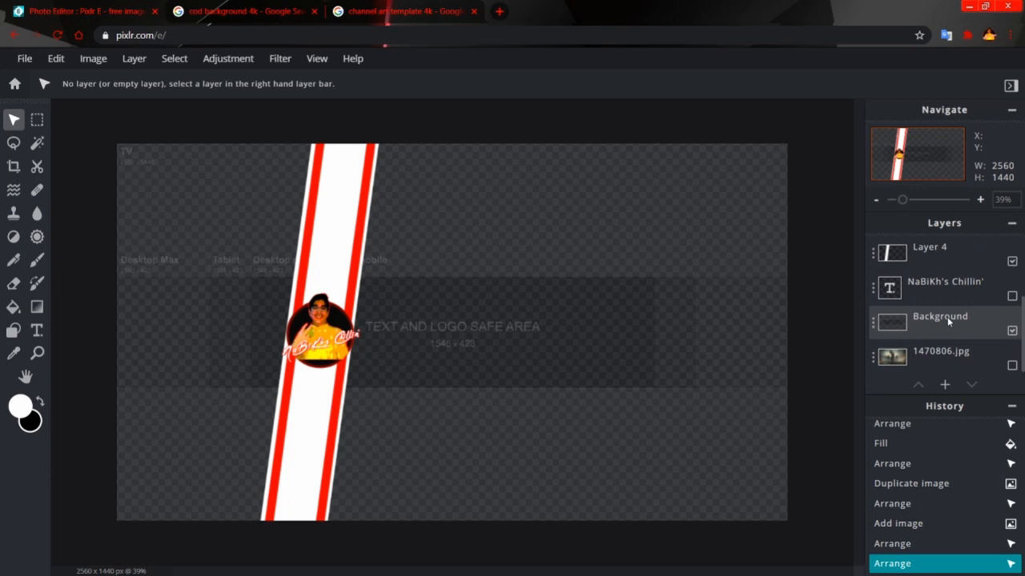
pyautogui.click(1012, 292)
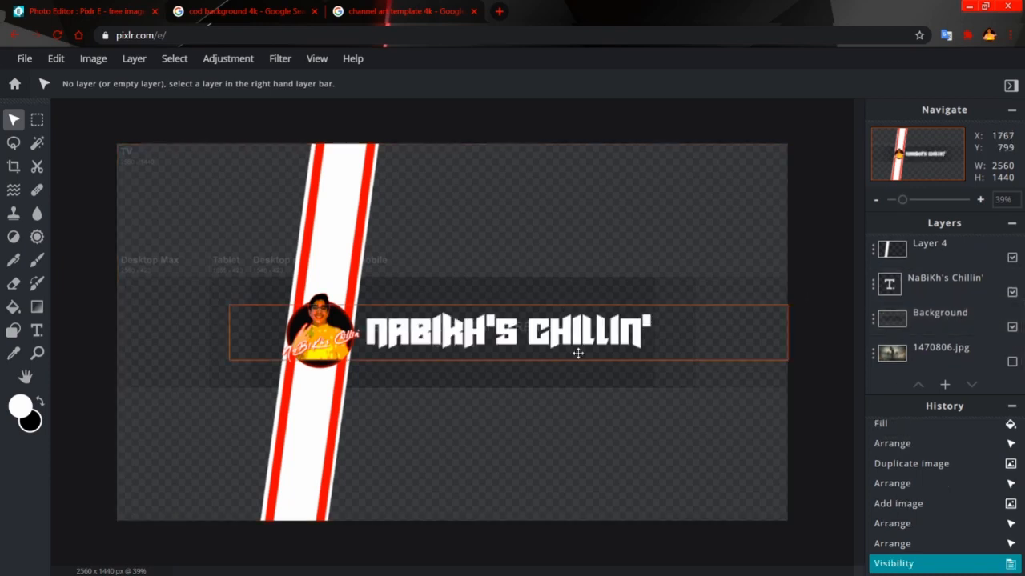
pyautogui.moveTo(535, 338); pyautogui.dragTo(535, 339)
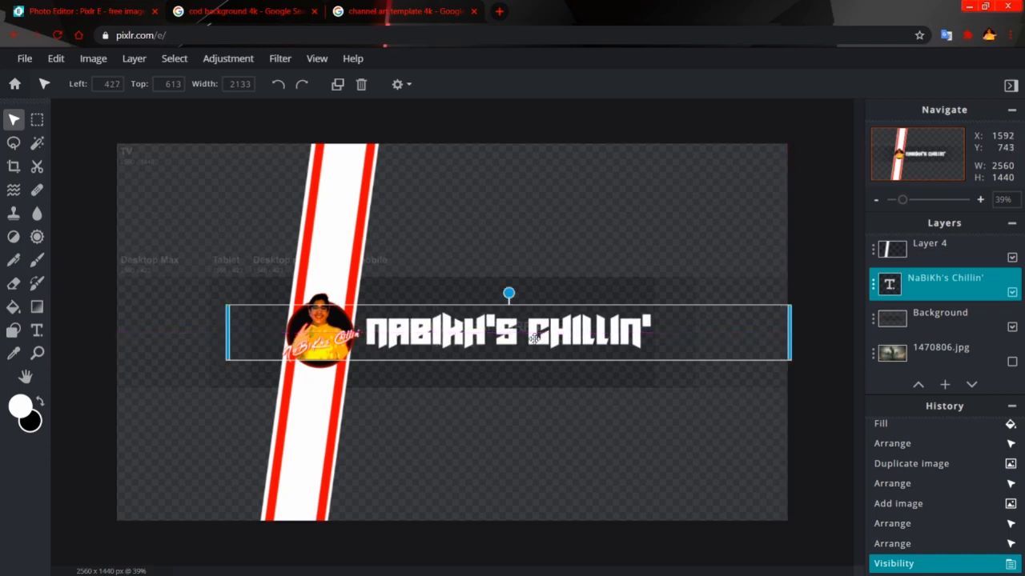
pyautogui.click(825, 281)
pyautogui.scroll(2, 541, 353)
pyautogui.scroll(1, 694, 352)
pyautogui.scroll(-4, 487, 368)
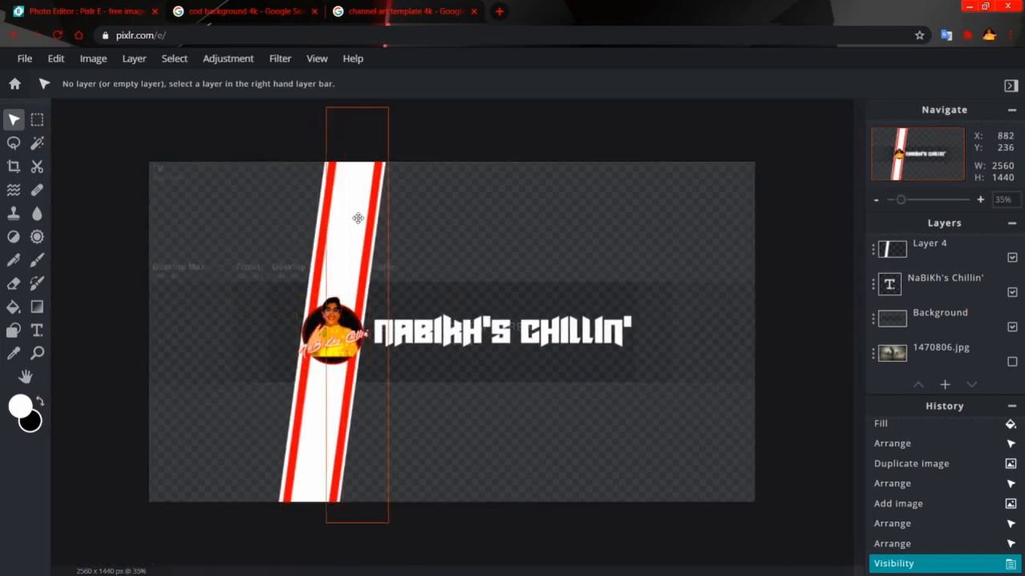
# Merge the Layer 4 Copy Copy stripe layer down into Layer 4 Copy
pyautogui.scroll(3, 933, 257)
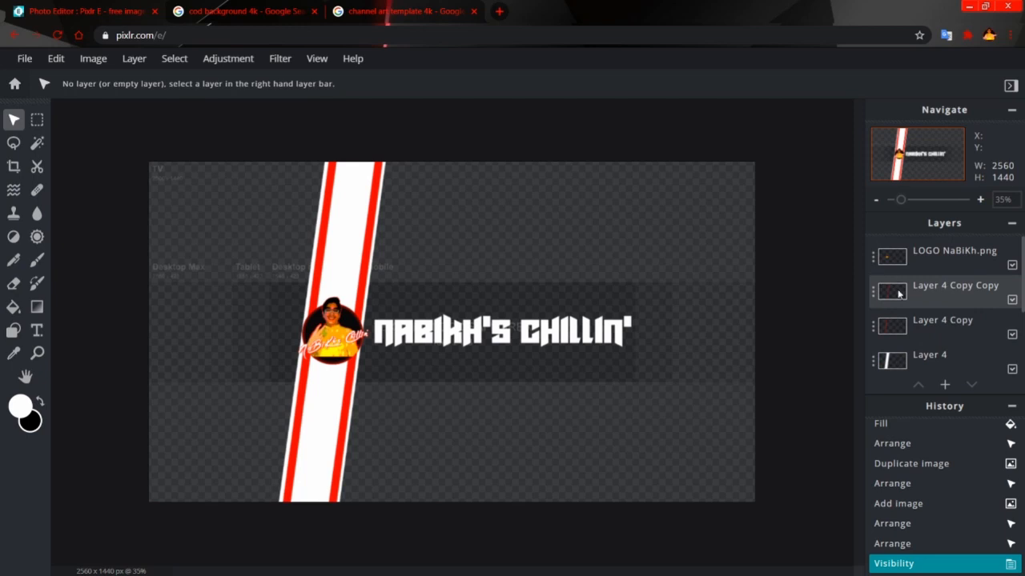
pyautogui.scroll(-3, 900, 294)
pyautogui.scroll(3, 901, 302)
pyautogui.click(872, 293)
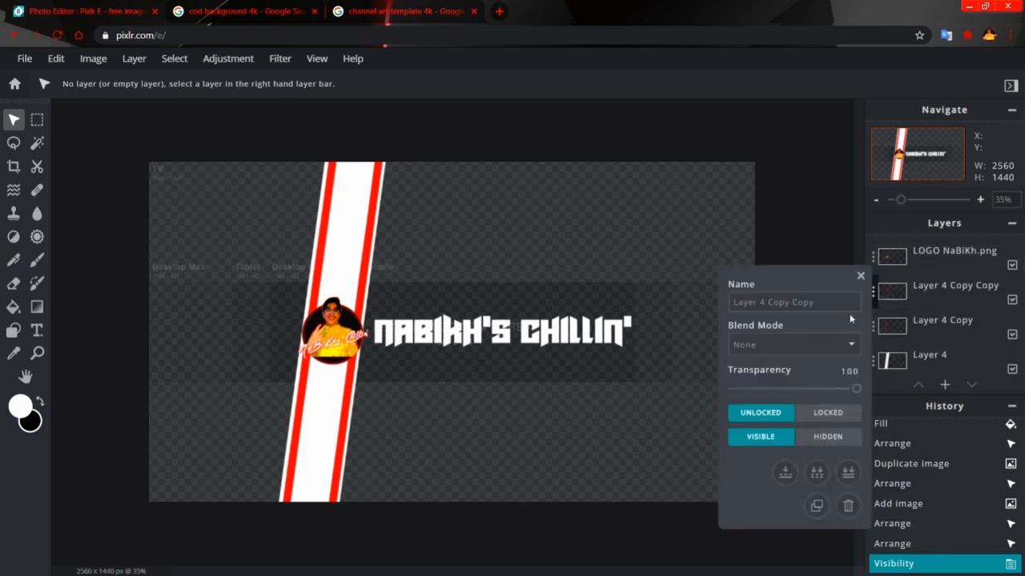
pyautogui.click(785, 475)
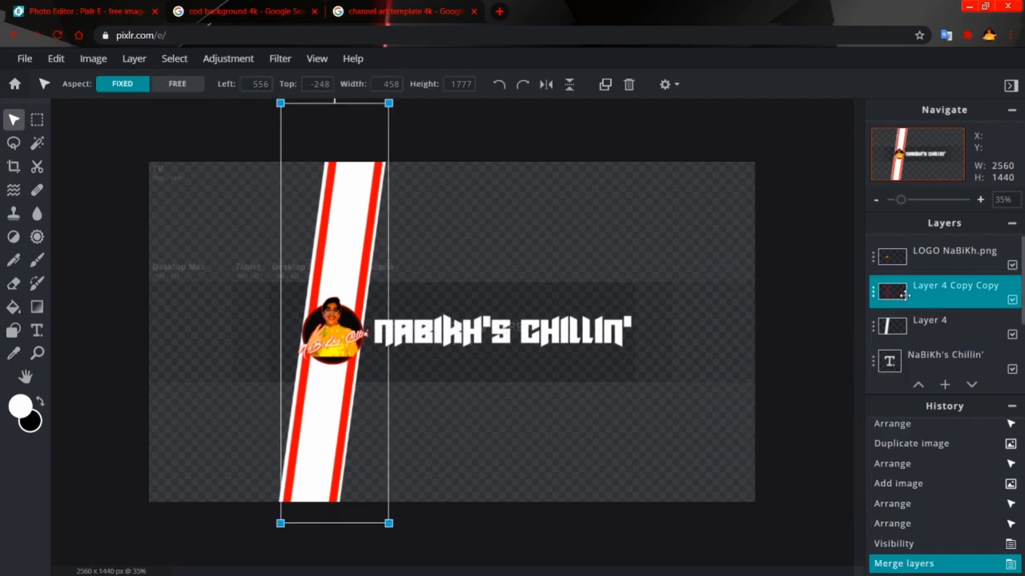
# Shift the merged red stripes, the white strip and the logo slightly left, keeping the stripes just inside the strip's edges
pyautogui.moveTo(342, 147); pyautogui.dragTo(340, 145)
pyautogui.click(935, 327)
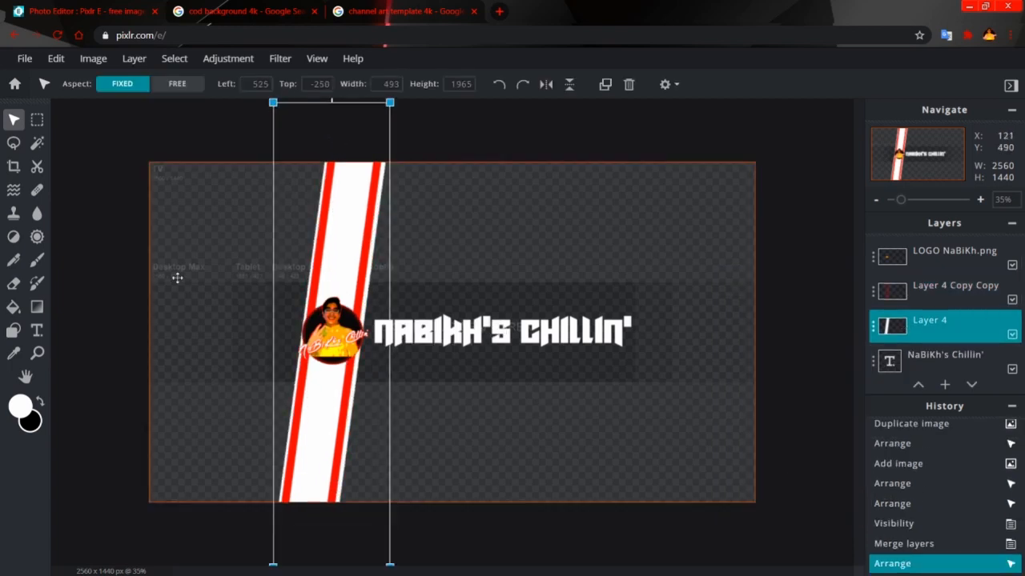
pyautogui.moveTo(277, 196)
pyautogui.mouseDown()
pyautogui.moveTo(248, 192)
pyautogui.moveTo(283, 201)
pyautogui.moveTo(266, 199)
pyautogui.mouseUp()
pyautogui.click(334, 272)
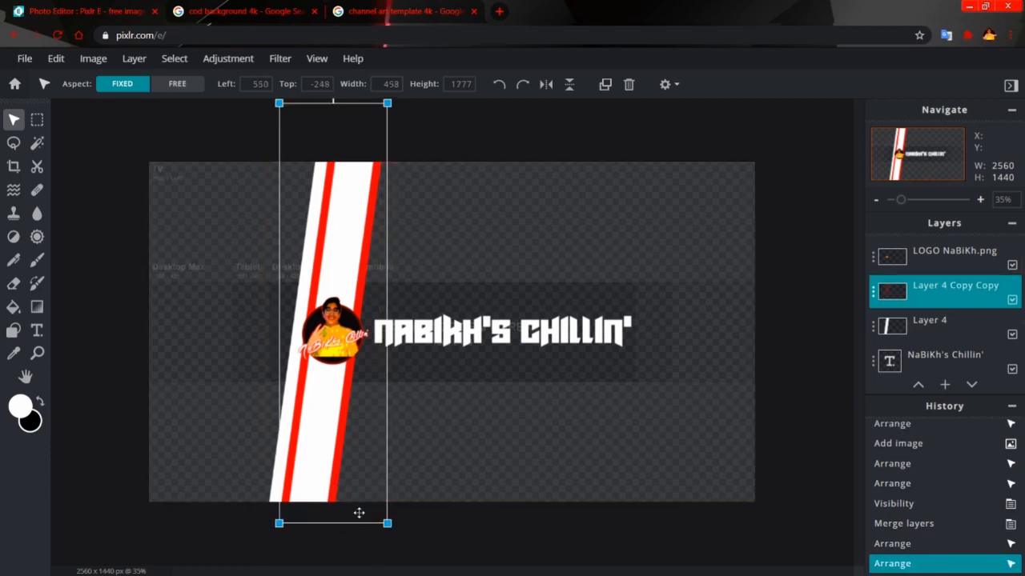
pyautogui.moveTo(381, 489); pyautogui.dragTo(373, 486)
pyautogui.moveTo(312, 339); pyautogui.dragTo(336, 322)
pyautogui.click(468, 134)
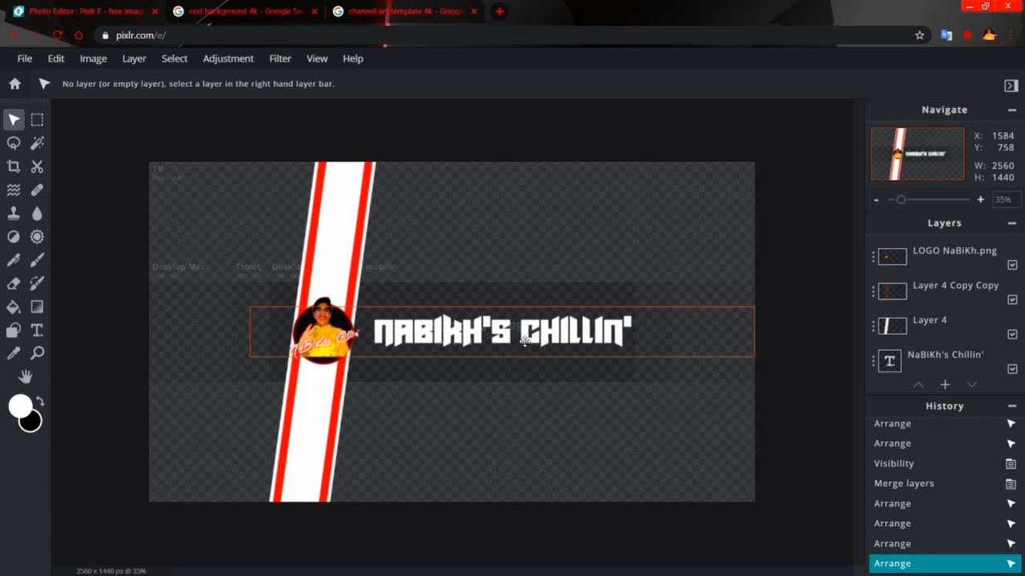
# Move the channel name text to about left 402, top 613 and duplicate its text layer
pyautogui.moveTo(522, 333); pyautogui.dragTo(518, 333)
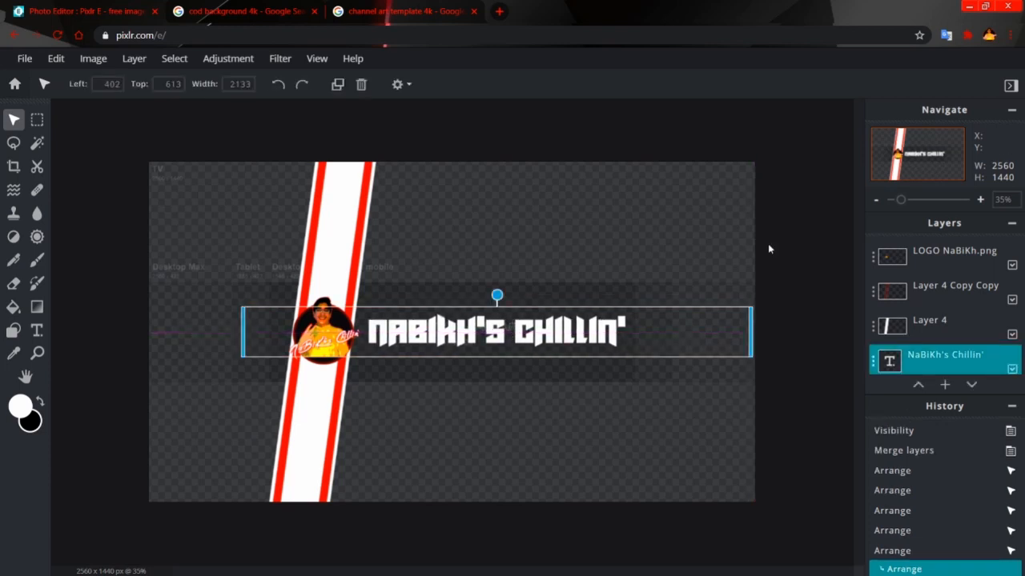
pyautogui.click(796, 200)
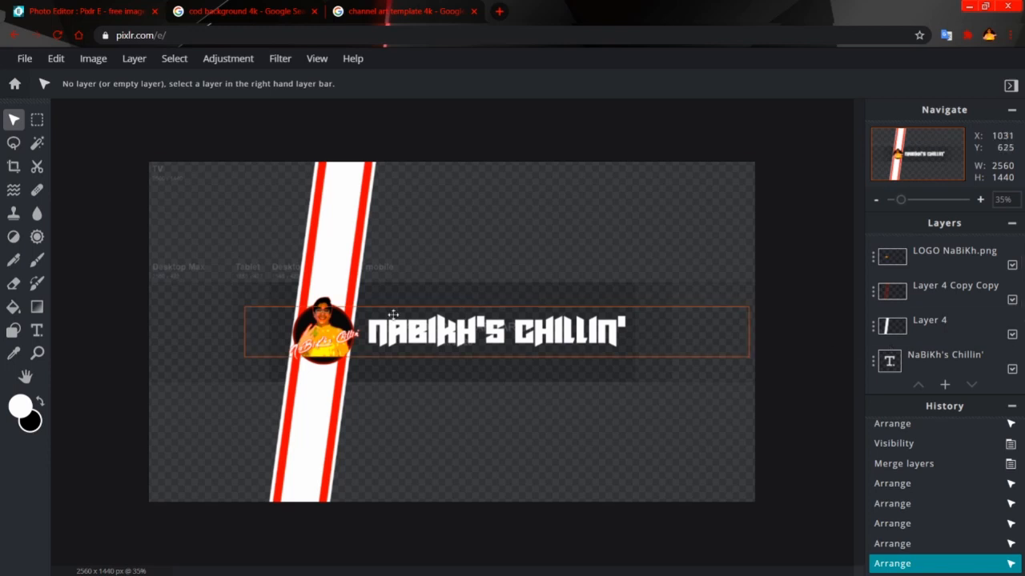
pyautogui.click(873, 361)
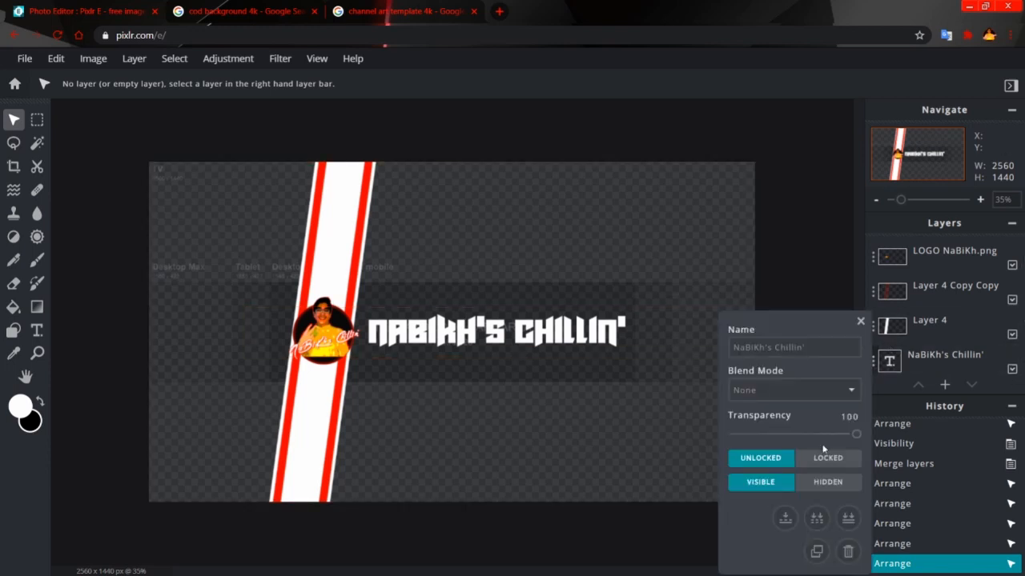
pyautogui.click(816, 551)
pyautogui.scroll(-3, 977, 304)
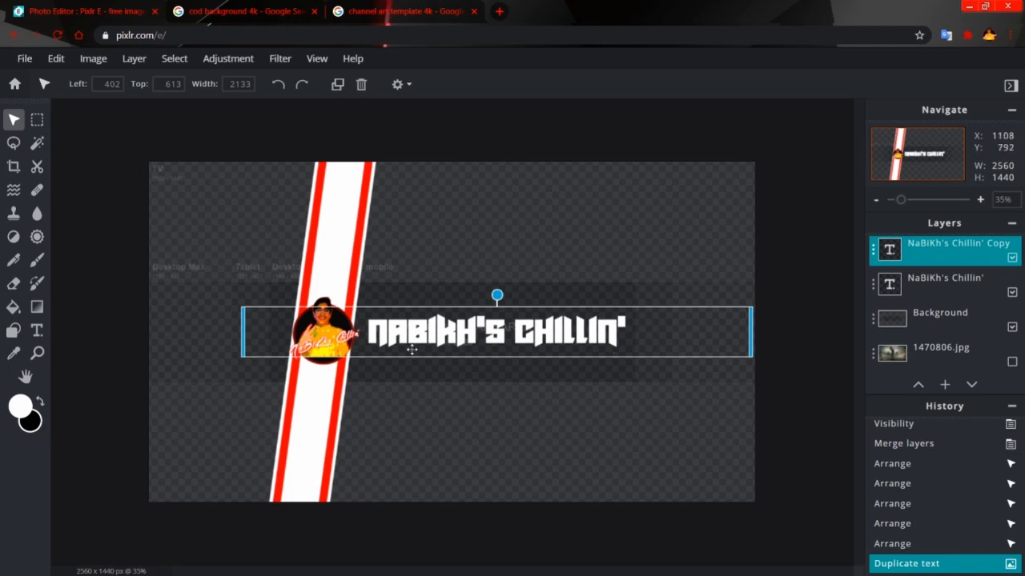
# Change the duplicated channel name text to dark grey #3A3A3A
pyautogui.scroll(4, 412, 350)
pyautogui.hscroll(4, 506, 478)
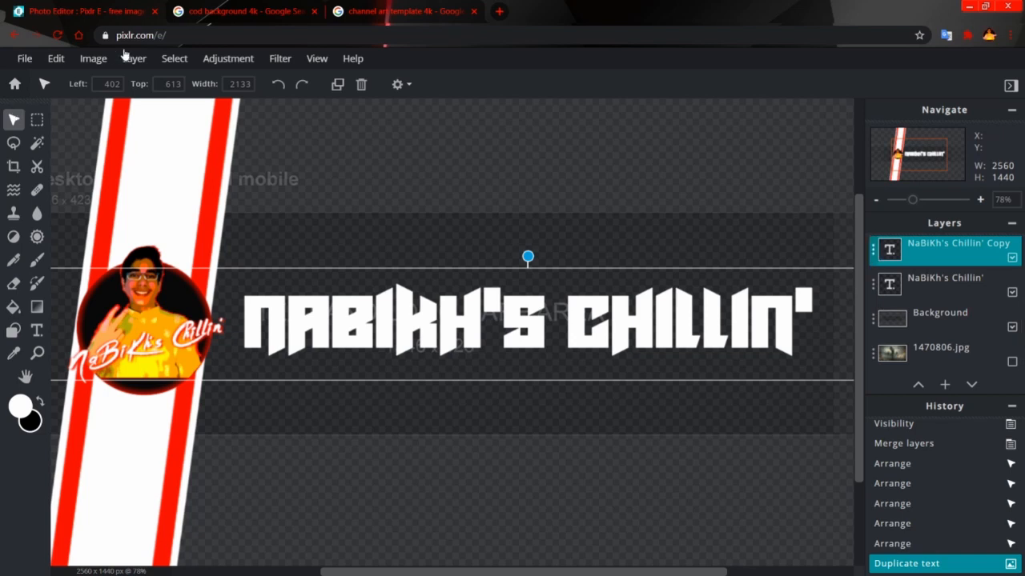
pyautogui.click(37, 333)
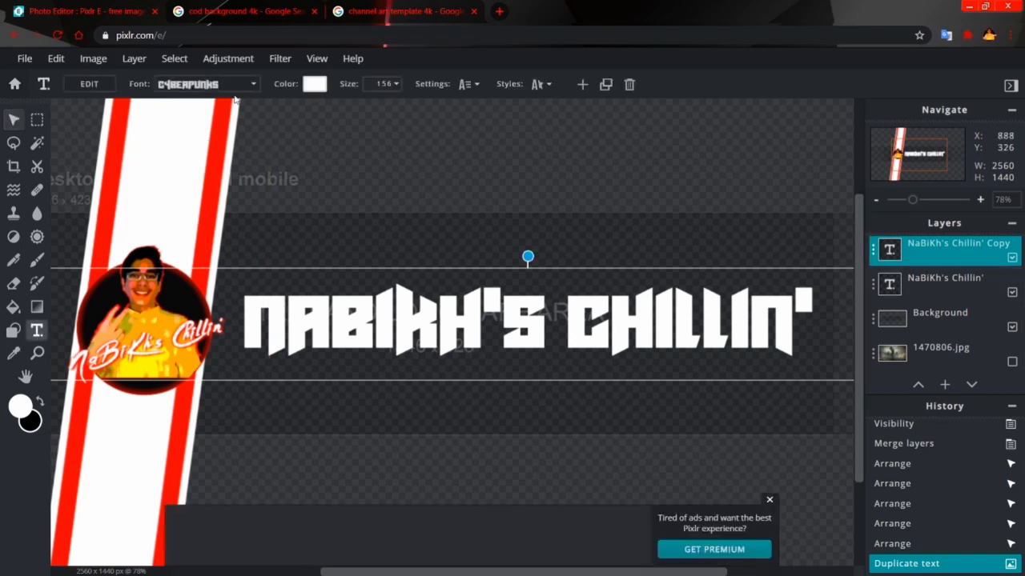
pyautogui.click(310, 83)
pyautogui.moveTo(341, 145); pyautogui.dragTo(332, 222)
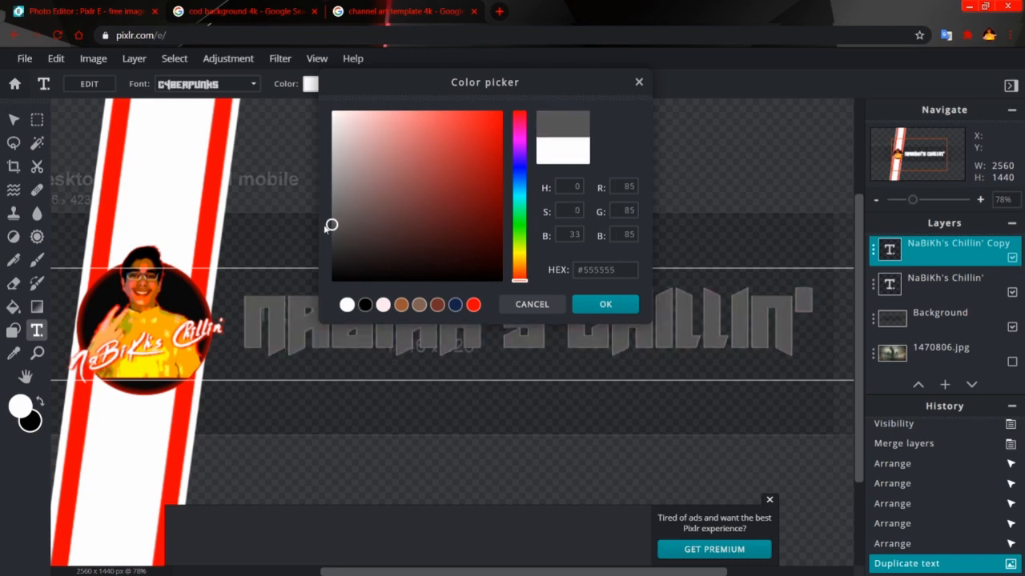
pyautogui.click(365, 305)
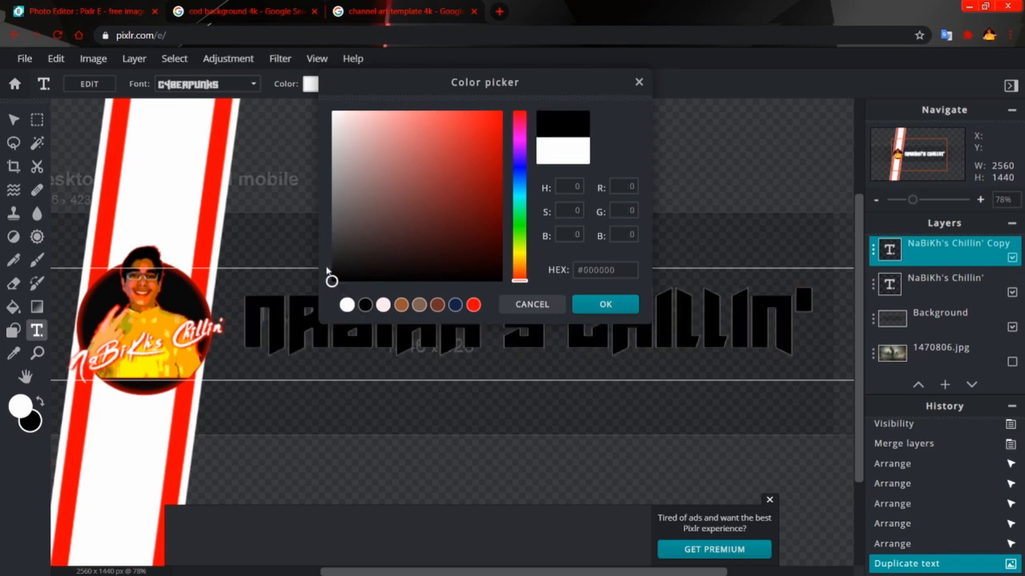
pyautogui.moveTo(339, 268); pyautogui.dragTo(282, 241)
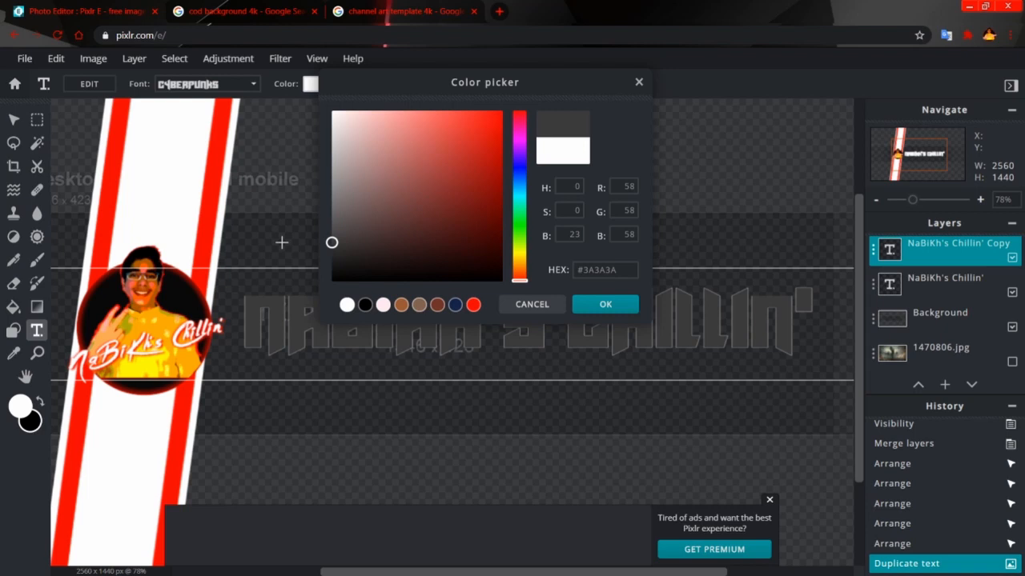
pyautogui.click(596, 308)
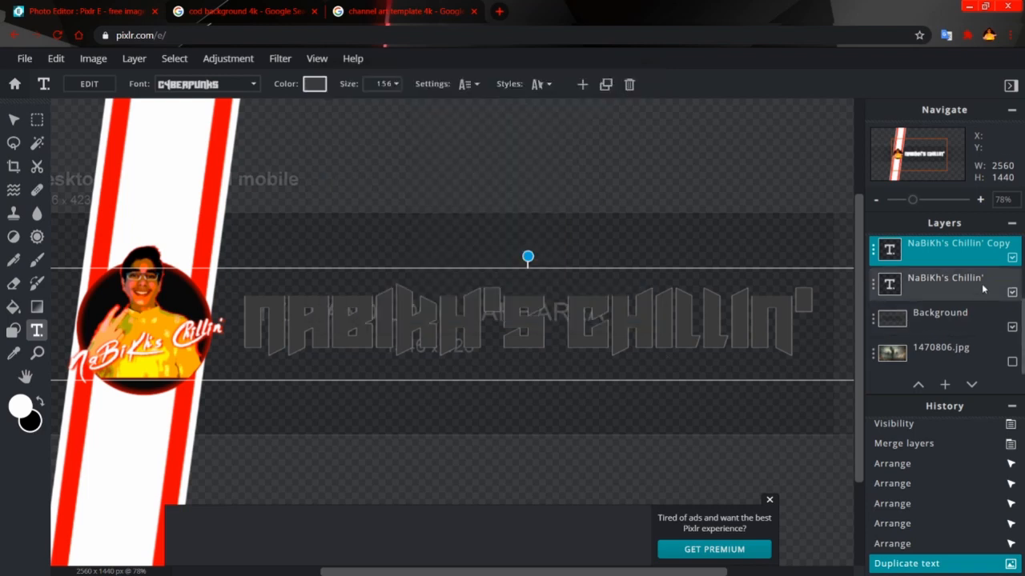
# Rasterize the dark grey NaBiKh's Chillin' Copy text layer
pyautogui.scroll(3, 913, 264)
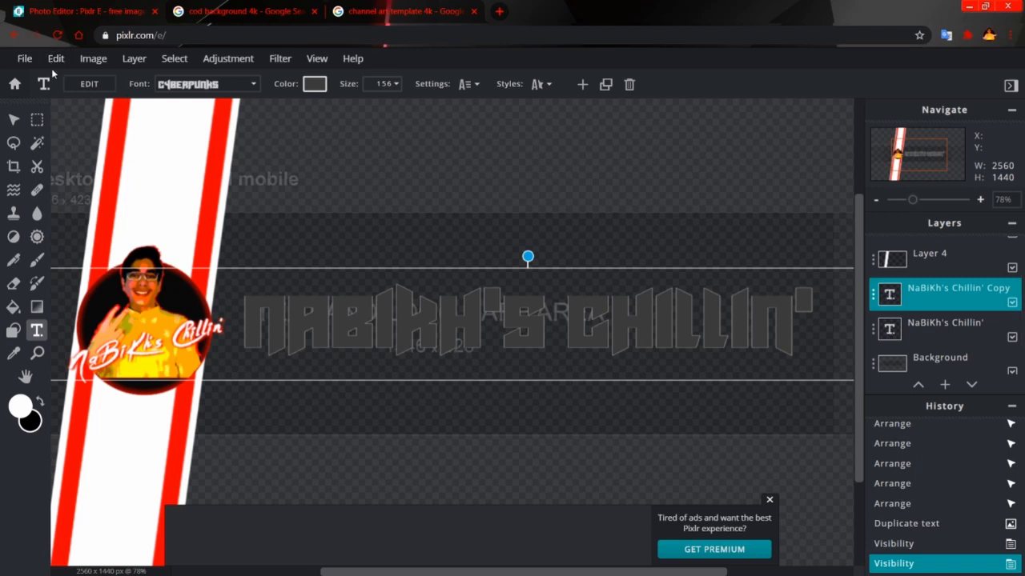
pyautogui.click(55, 59)
pyautogui.click(133, 61)
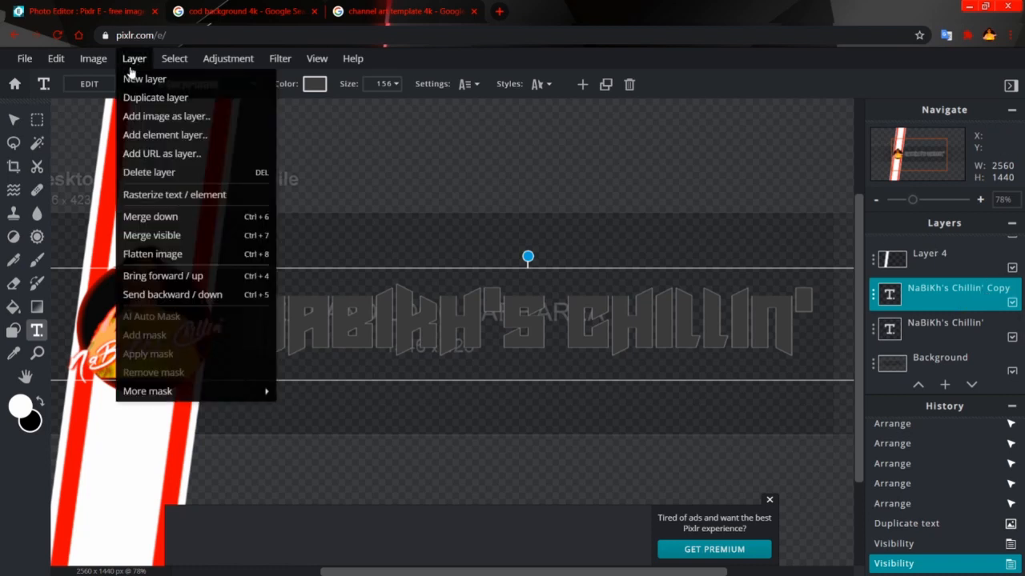
pyautogui.click(168, 202)
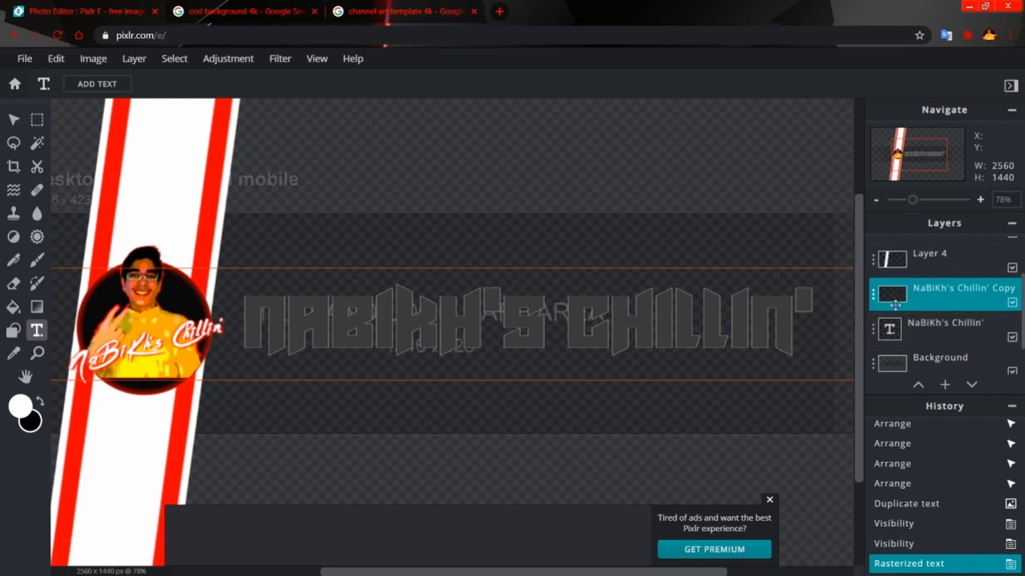
# Compare the white text layer and its rasterized grey copy by hiding each one, and restore both to visible
pyautogui.click(370, 296)
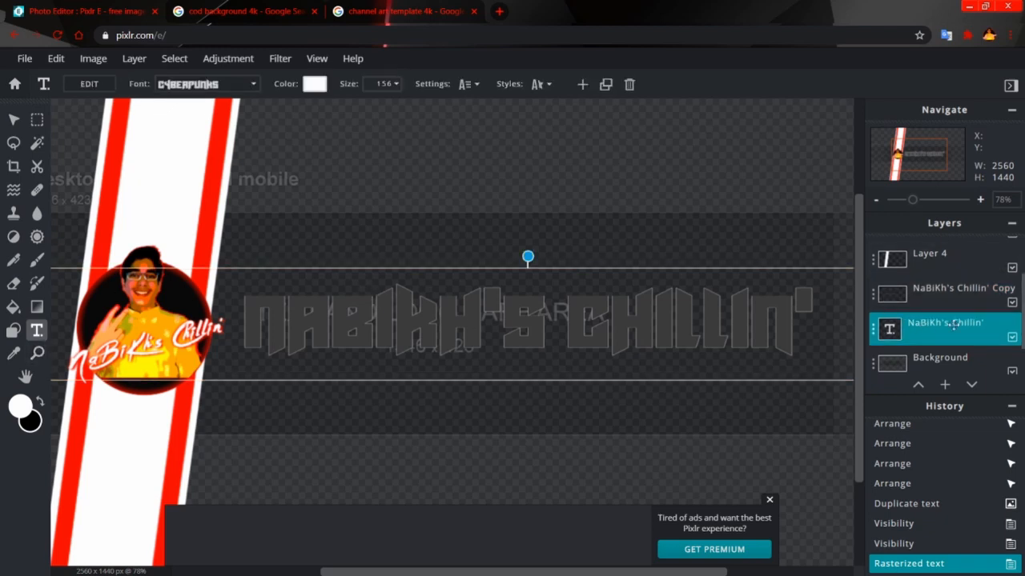
pyautogui.click(1013, 339)
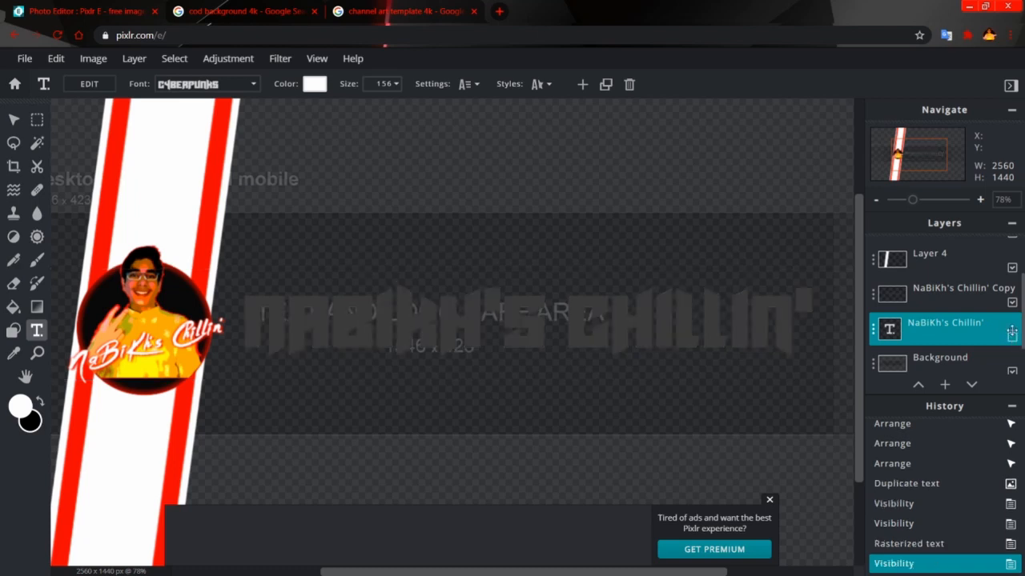
pyautogui.click(966, 288)
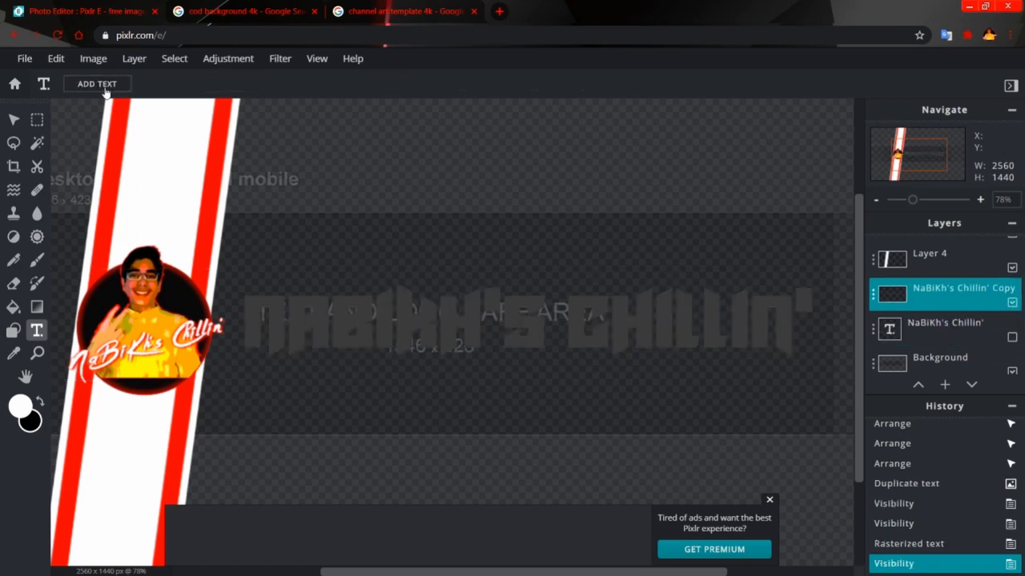
pyautogui.click(953, 323)
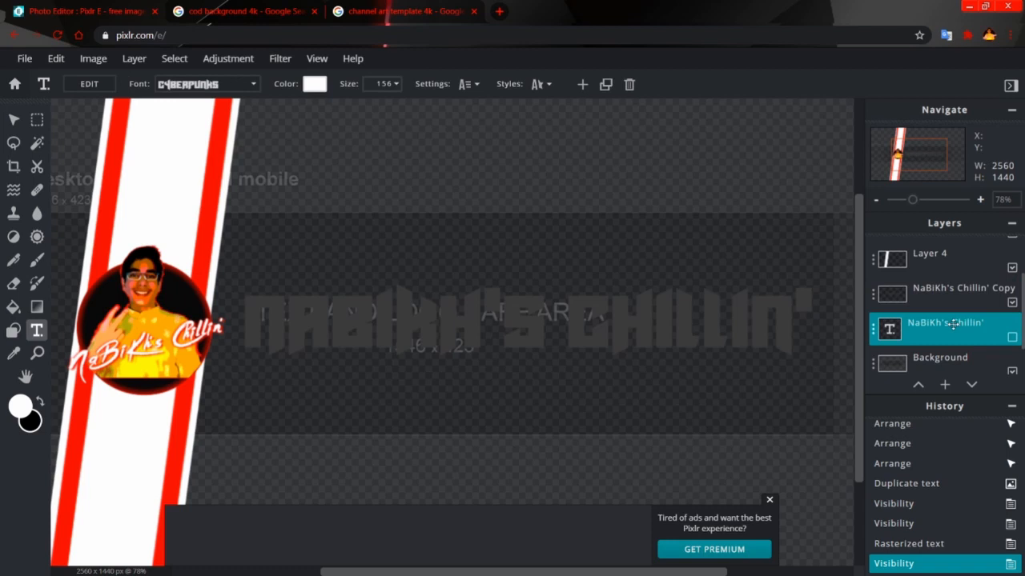
pyautogui.click(1013, 304)
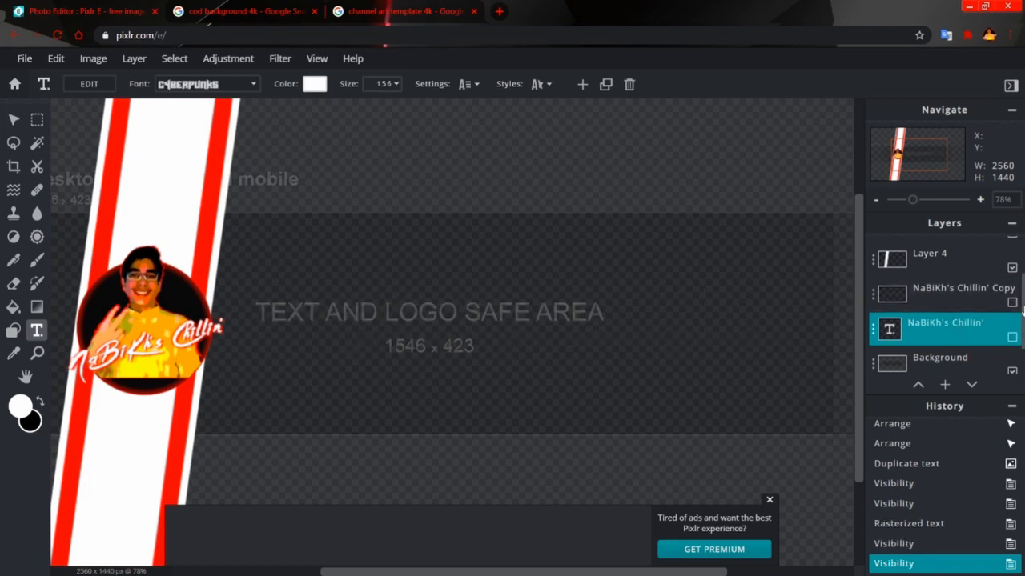
pyautogui.click(1013, 304)
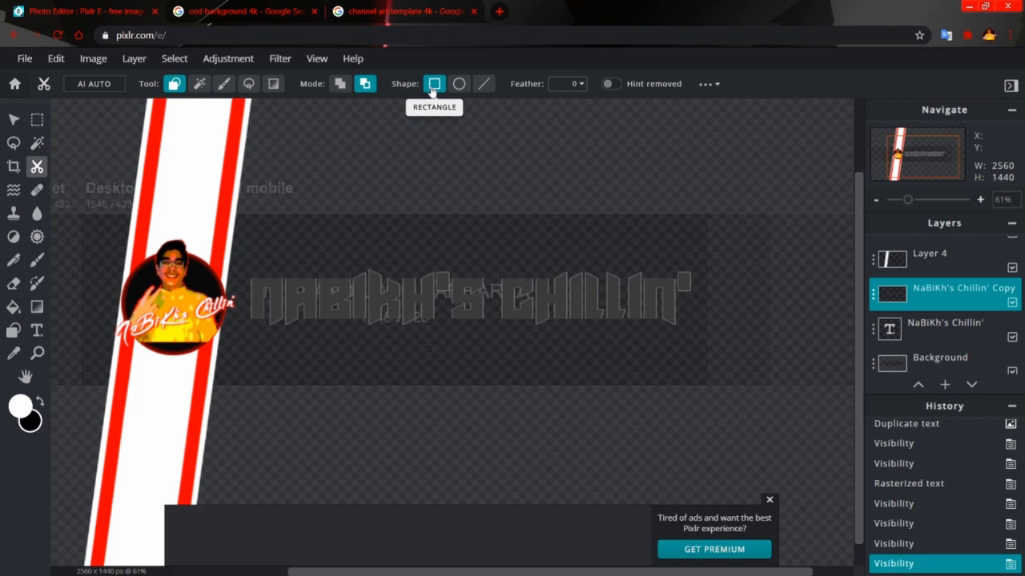
pyautogui.click(581, 85)
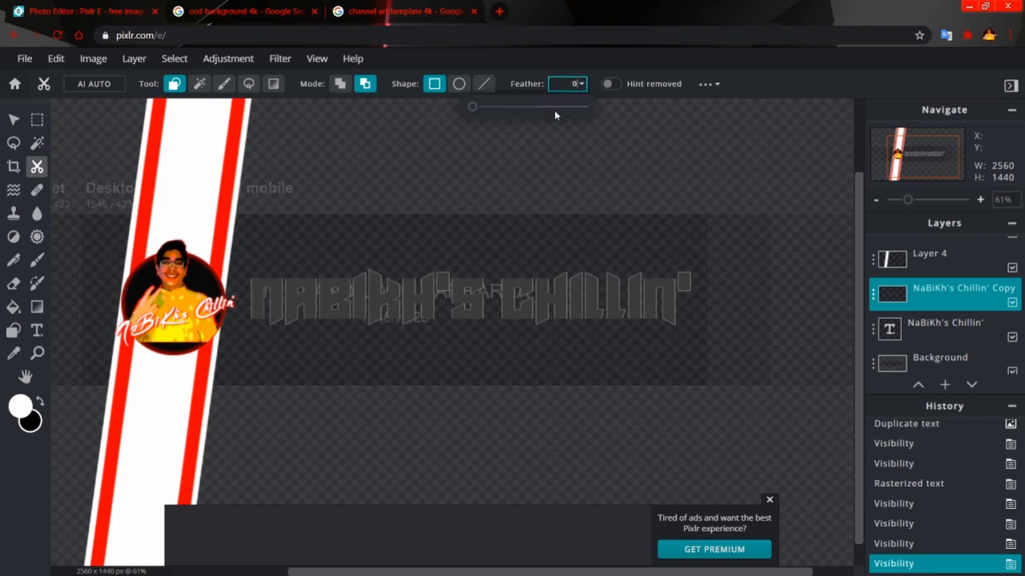
pyautogui.click(746, 82)
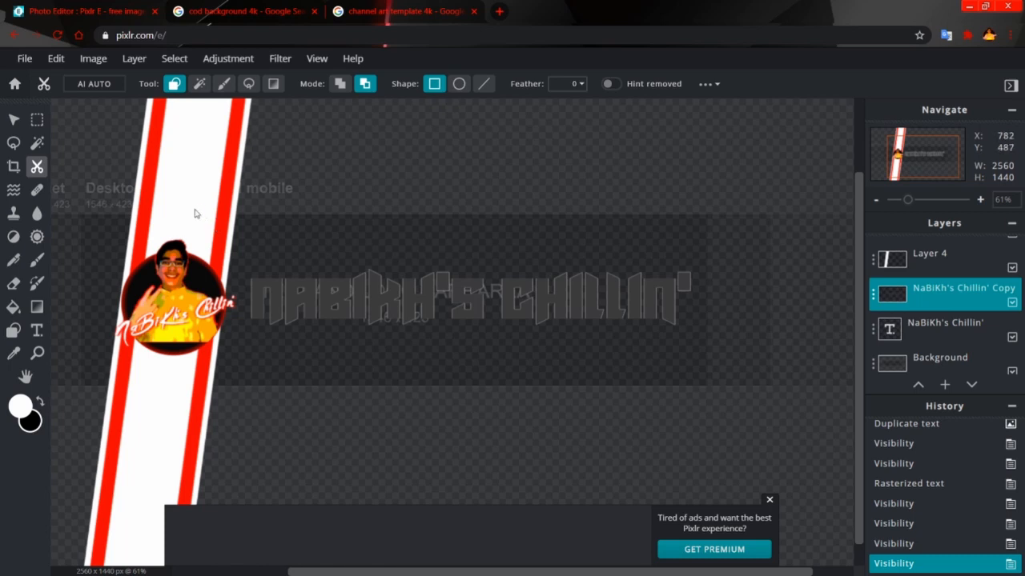
# Cut away the upper half of the rasterized grey channel name copy with a rectangular cutout to expose the white text beneath
pyautogui.moveTo(193, 206); pyautogui.dragTo(718, 307)
pyautogui.moveTo(713, 303); pyautogui.dragTo(718, 304)
pyautogui.moveTo(718, 307); pyautogui.dragTo(719, 306)
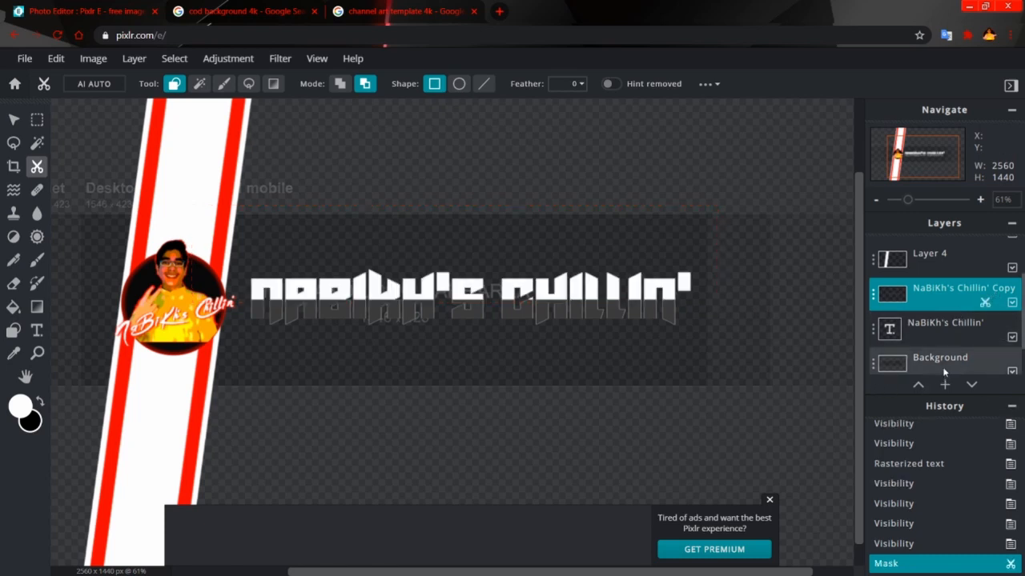
# Show the 1470806.jpg background layer, examine the two-tone channel name against it, and hide the layer
pyautogui.scroll(-1, 1001, 352)
pyautogui.click(1007, 366)
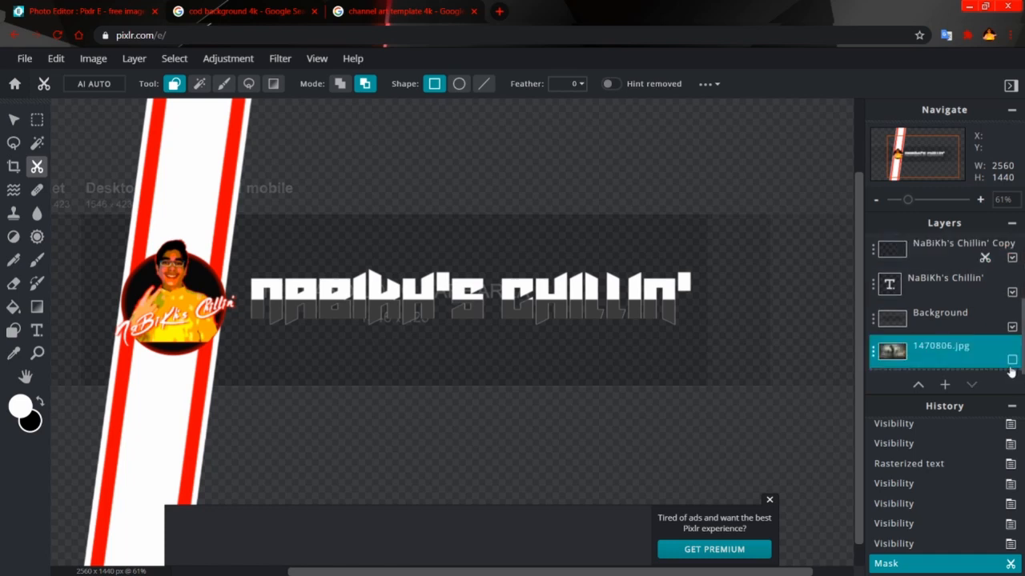
pyautogui.scroll(-5, 622, 319)
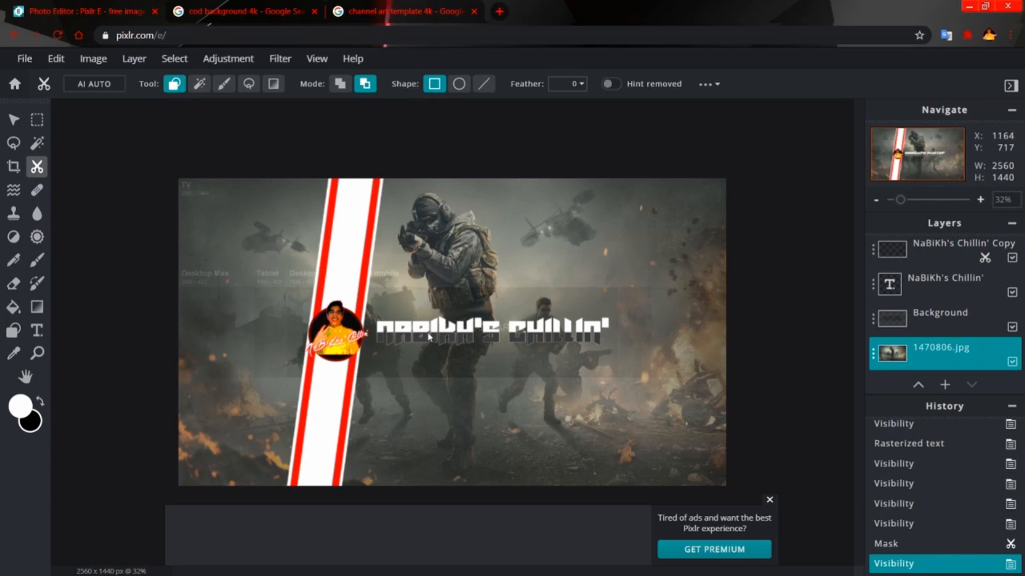
pyautogui.scroll(5, 429, 337)
pyautogui.scroll(-5, 429, 334)
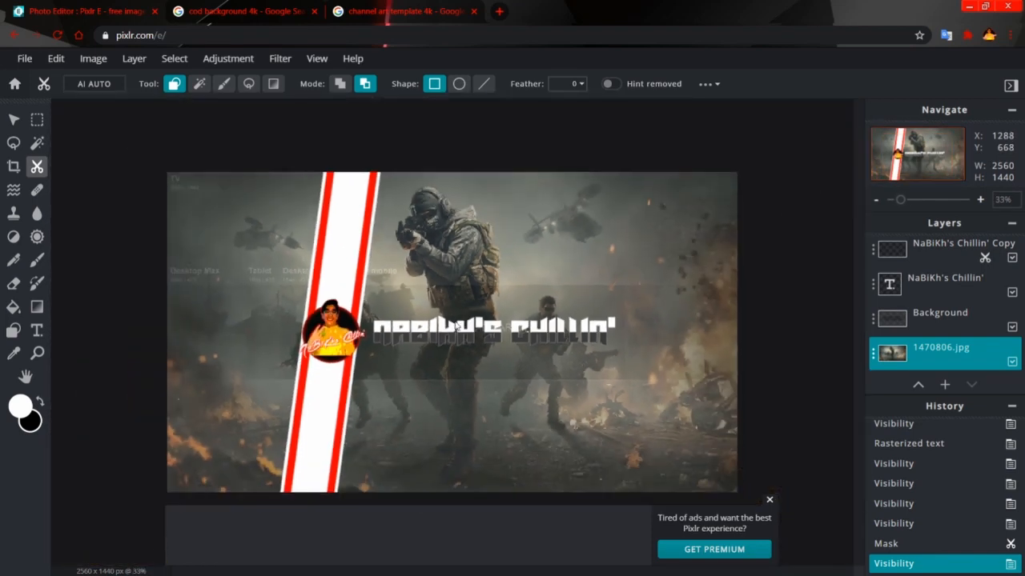
pyautogui.scroll(6, 413, 294)
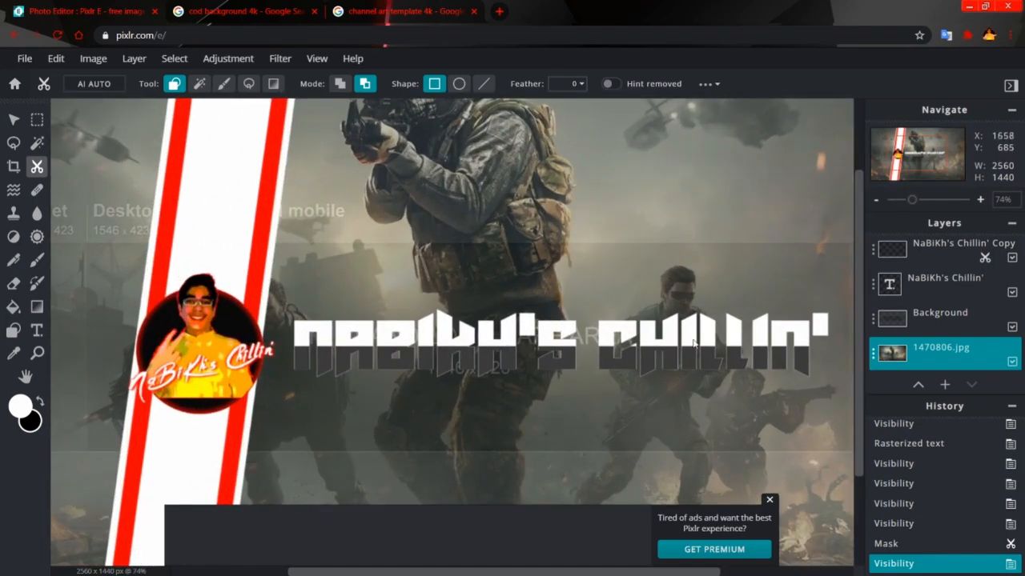
pyautogui.click(1011, 363)
pyautogui.scroll(3, 945, 312)
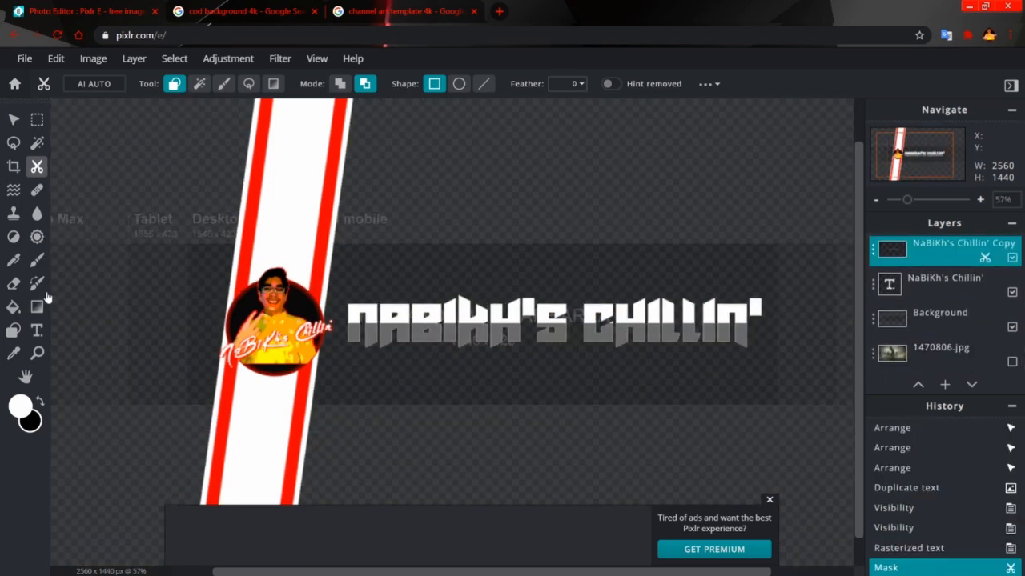
# Set up the Draw brush with 20 px size, 51% softness, 0% step and 73% opacity
pyautogui.click(42, 261)
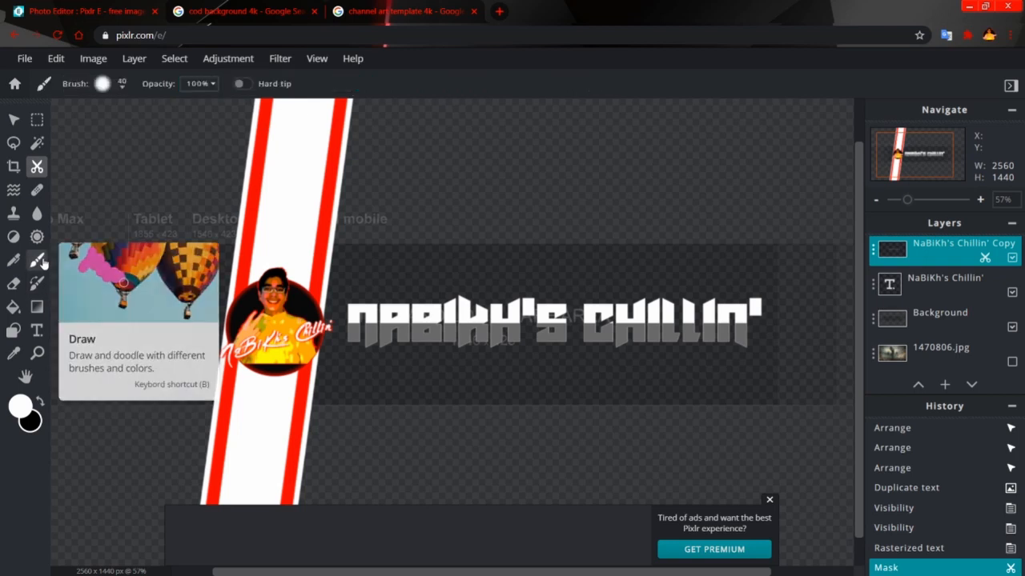
pyautogui.click(109, 84)
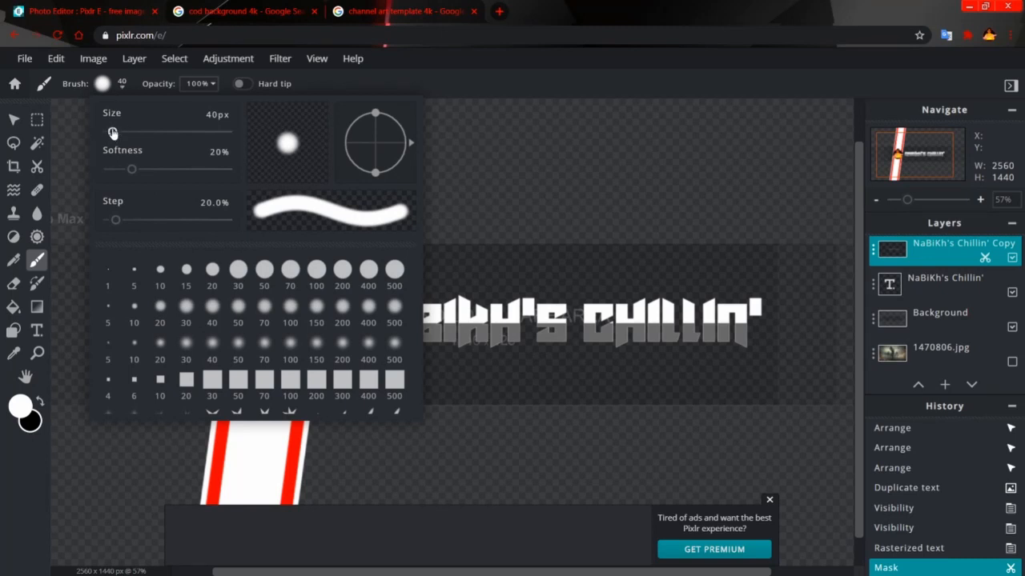
pyautogui.click(211, 276)
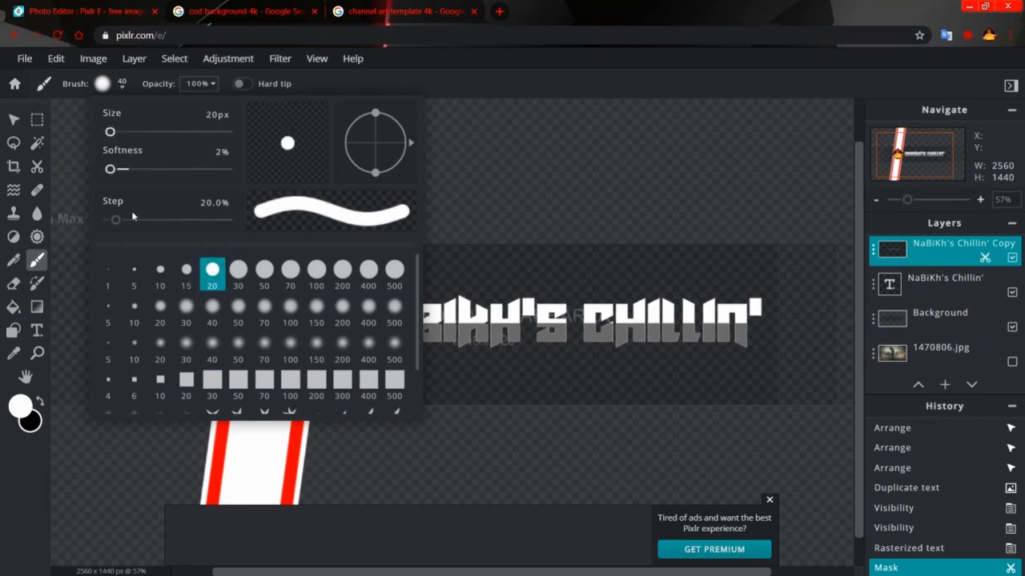
pyautogui.moveTo(110, 171); pyautogui.dragTo(154, 171)
pyautogui.moveTo(116, 219); pyautogui.dragTo(104, 221)
pyautogui.moveTo(155, 169); pyautogui.dragTo(168, 169)
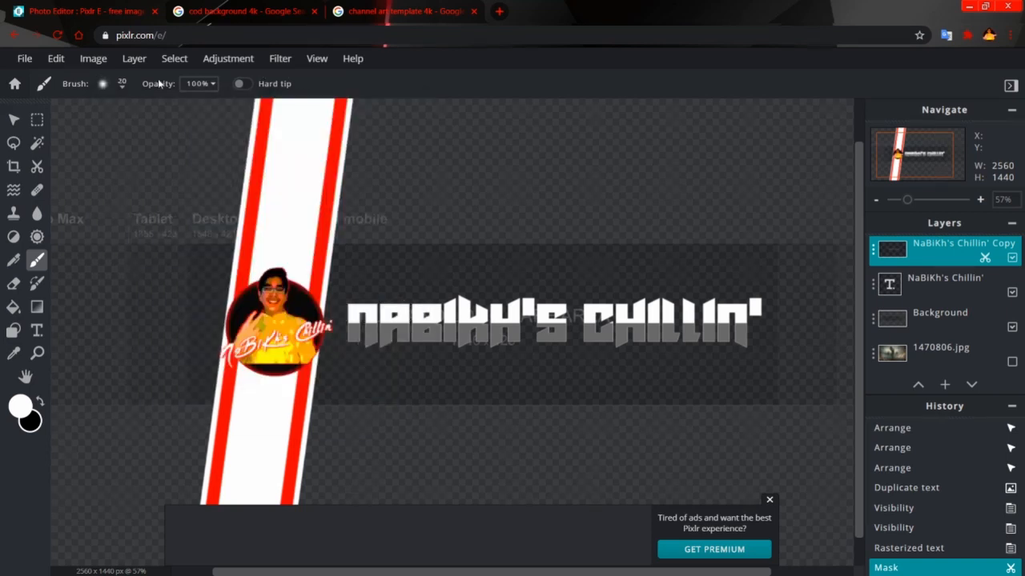
pyautogui.click(199, 83)
pyautogui.moveTo(213, 109); pyautogui.dragTo(184, 110)
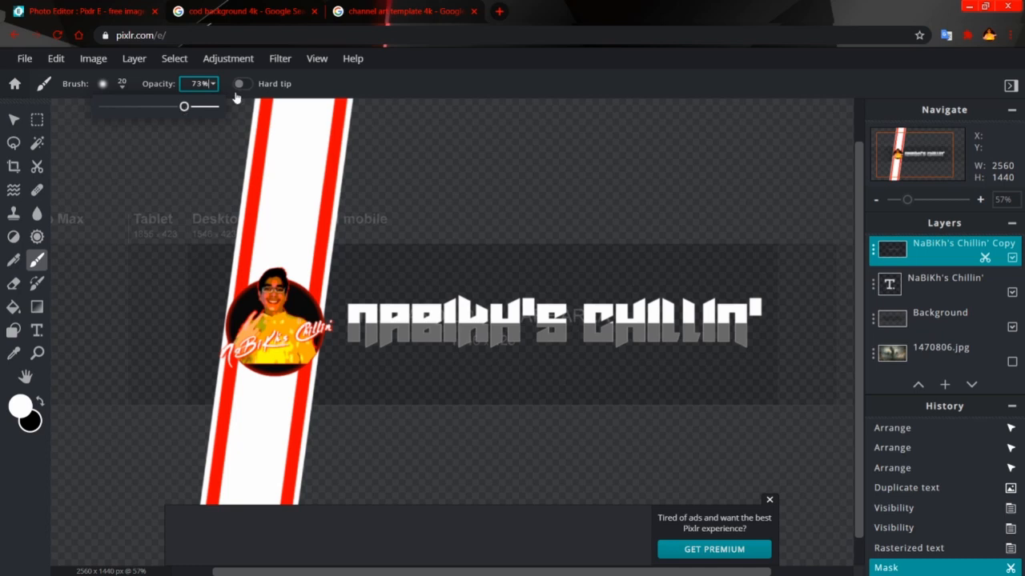
pyautogui.click(215, 83)
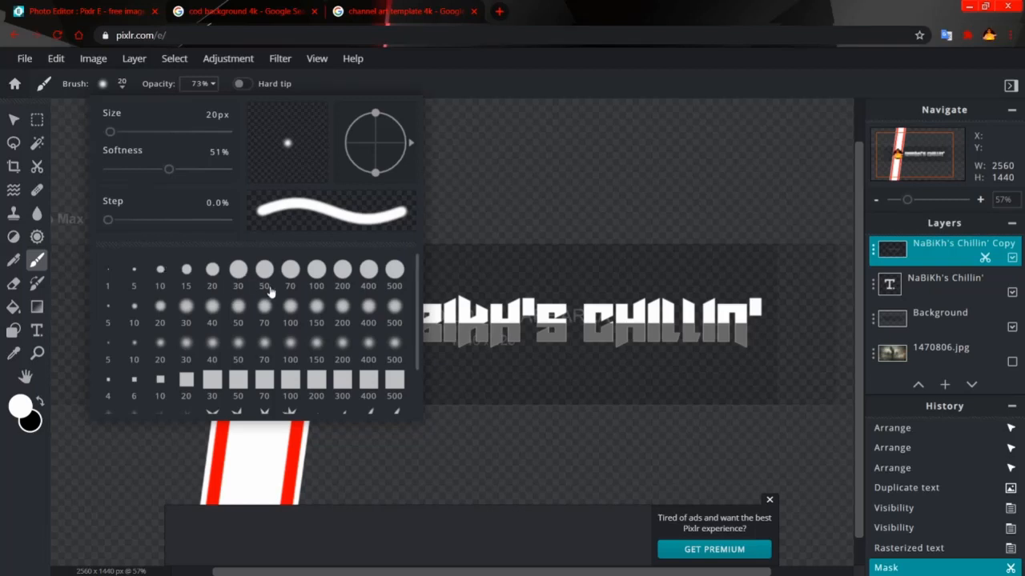
# Change the Draw brush to 40 px size, 75% softness and 0% step
pyautogui.click(239, 272)
pyautogui.moveTo(109, 131); pyautogui.dragTo(114, 132)
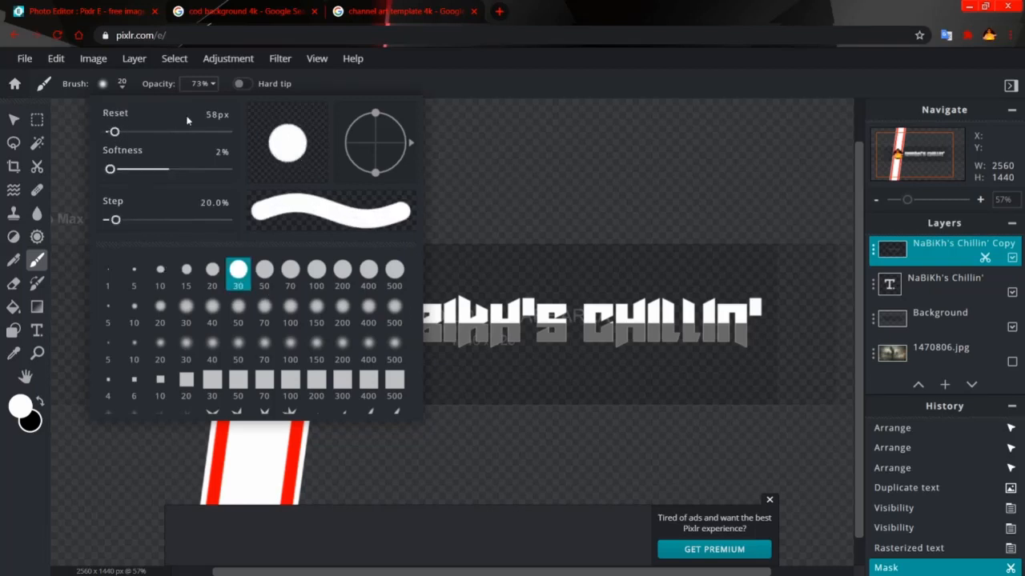
pyautogui.doubleClick(215, 115)
pyautogui.write('40')
pyautogui.press('Return')
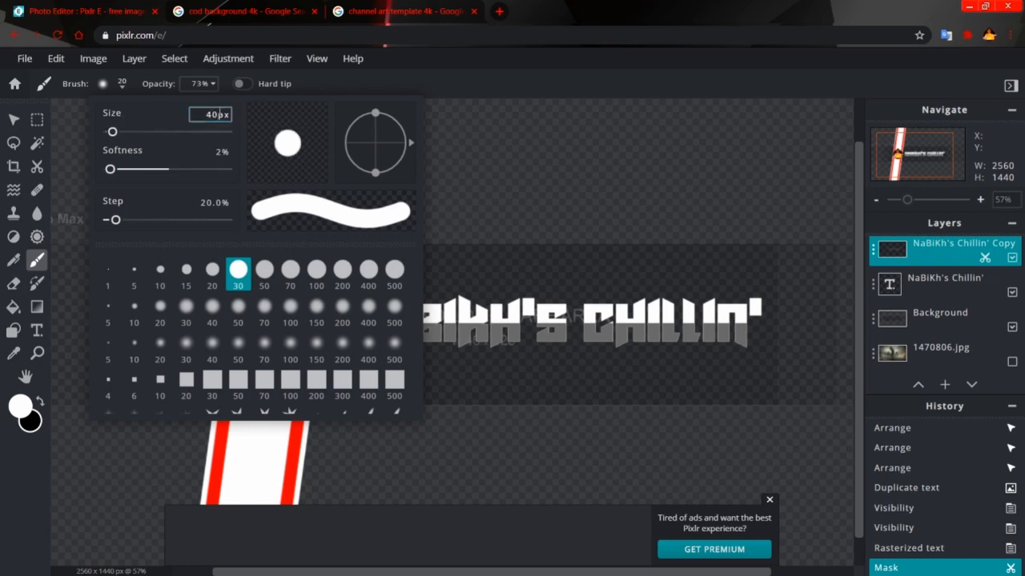
pyautogui.moveTo(111, 169)
pyautogui.mouseDown()
pyautogui.moveTo(215, 169)
pyautogui.moveTo(197, 169)
pyautogui.mouseUp()
pyautogui.moveTo(129, 220); pyautogui.dragTo(79, 222)
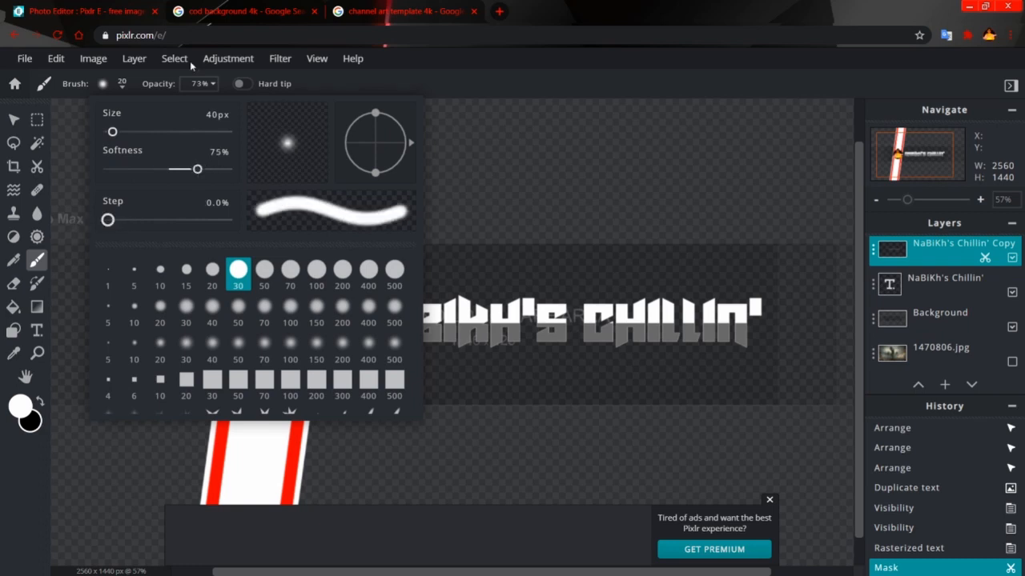
pyautogui.click(107, 83)
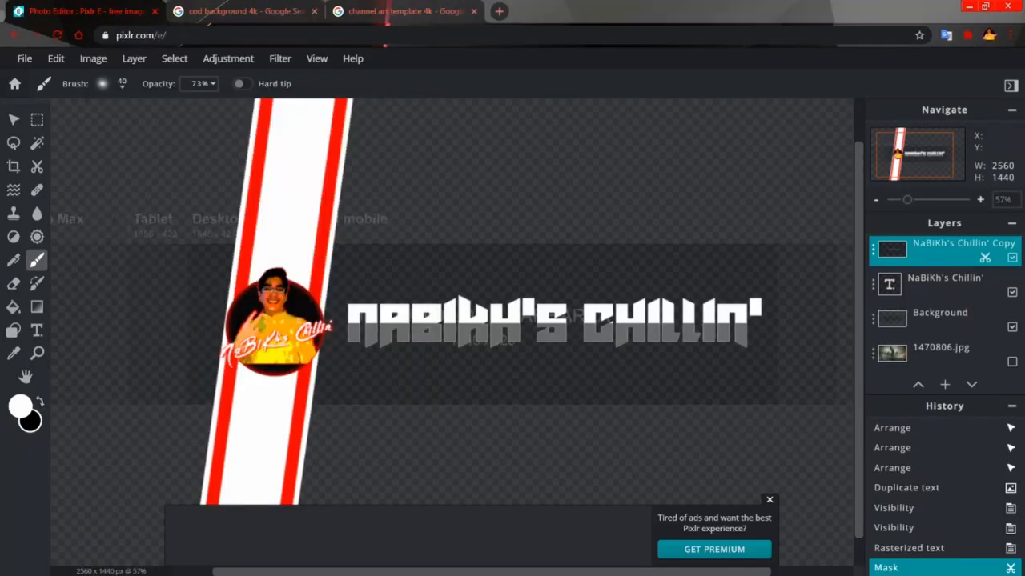
# Swap the foreground colour to black, brush a stroke along the seam between the white and grey halves of the channel name, and undo it
pyautogui.click(39, 405)
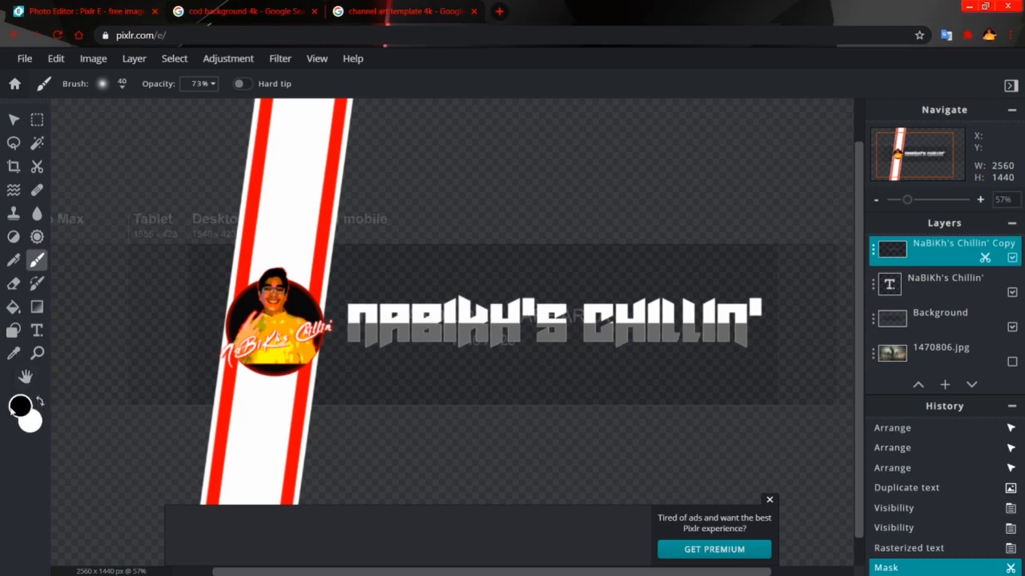
pyautogui.scroll(1, 415, 340)
pyautogui.scroll(4, 320, 343)
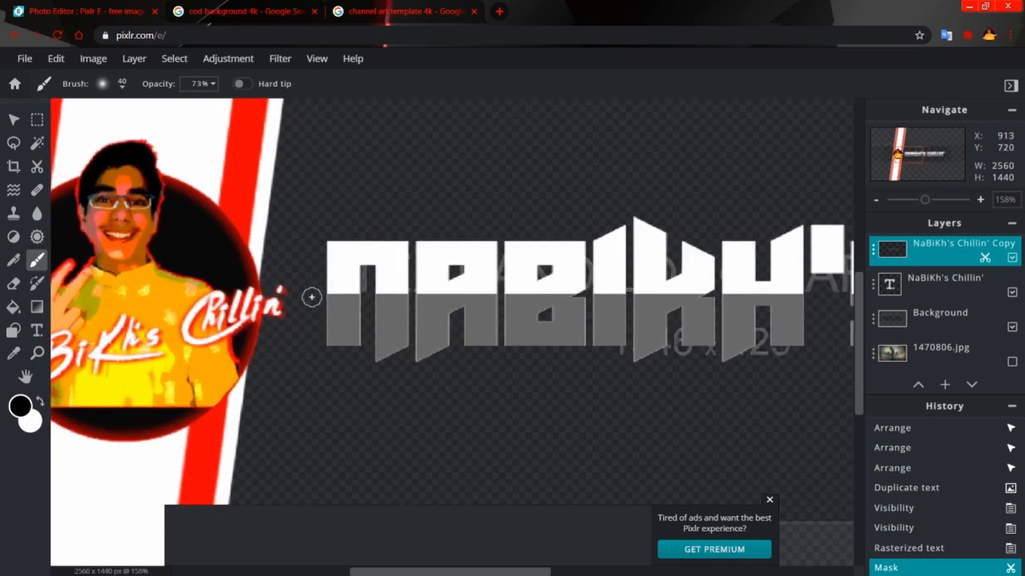
pyautogui.moveTo(311, 298); pyautogui.dragTo(801, 297)
pyautogui.scroll(-5, 773, 297)
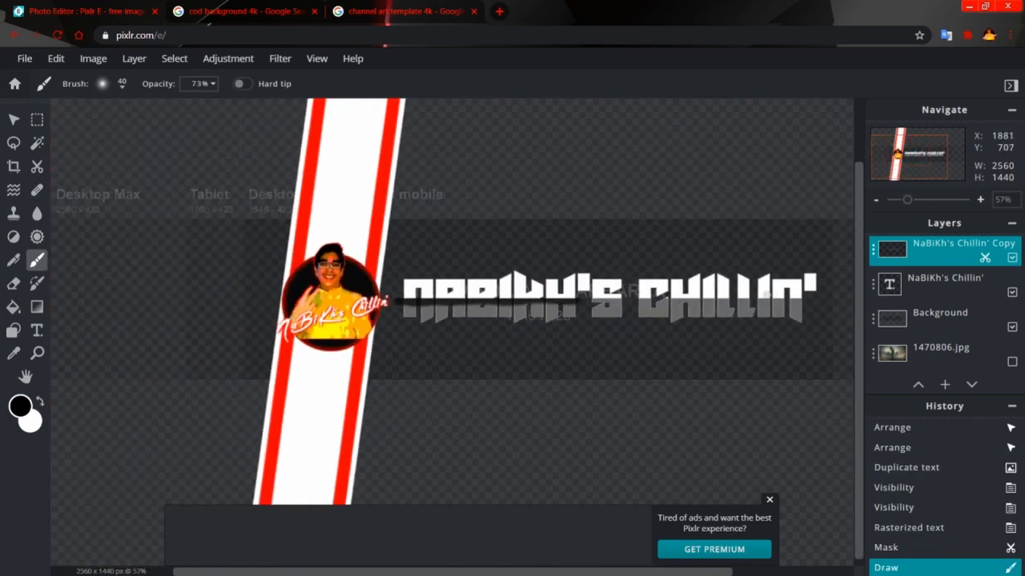
pyautogui.rightClick(561, 338)
pyautogui.hotkey('ctrl', 'z')
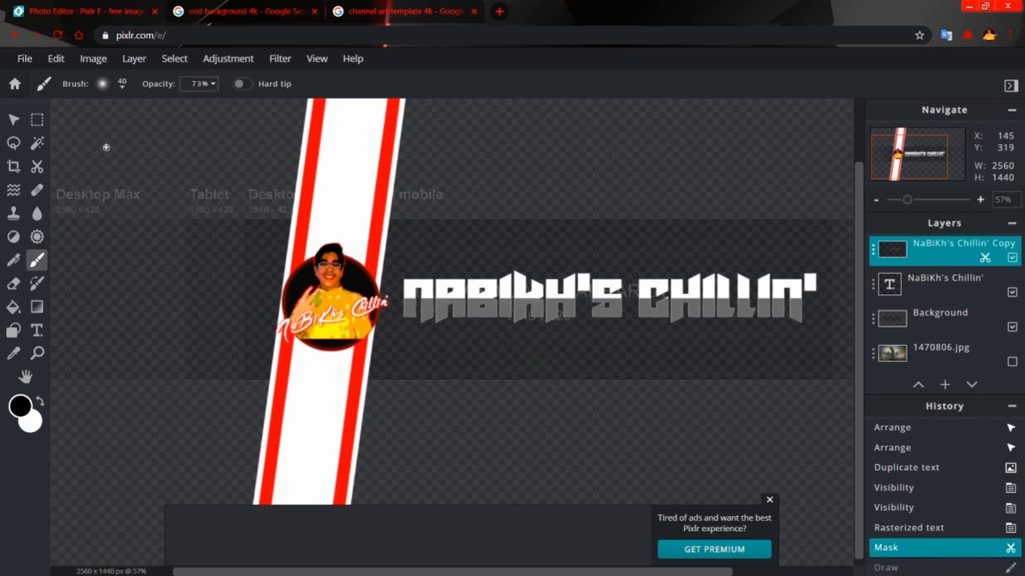
# Set the foreground colour to dark grey #323232
pyautogui.click(21, 405)
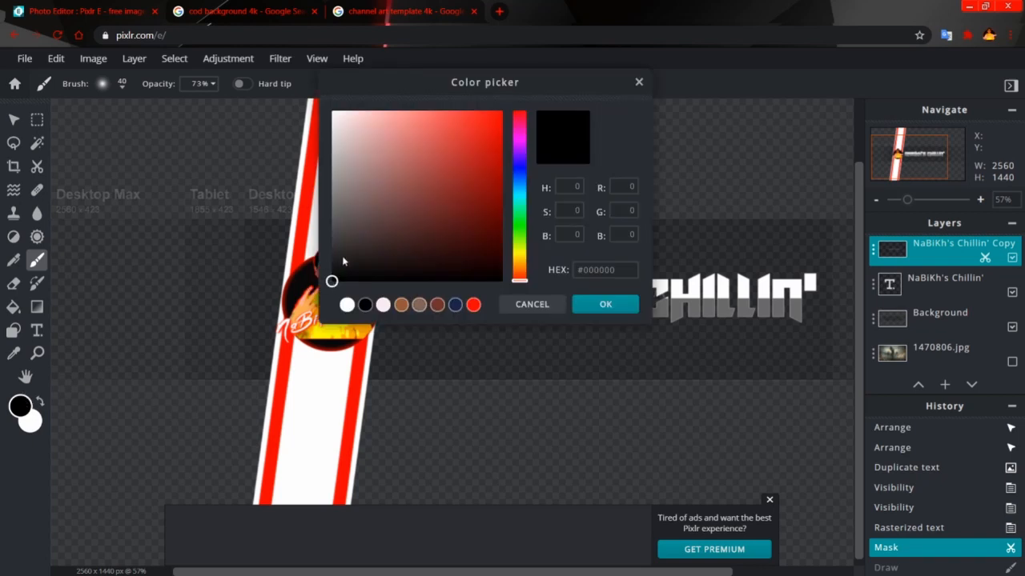
pyautogui.moveTo(331, 281); pyautogui.dragTo(288, 249)
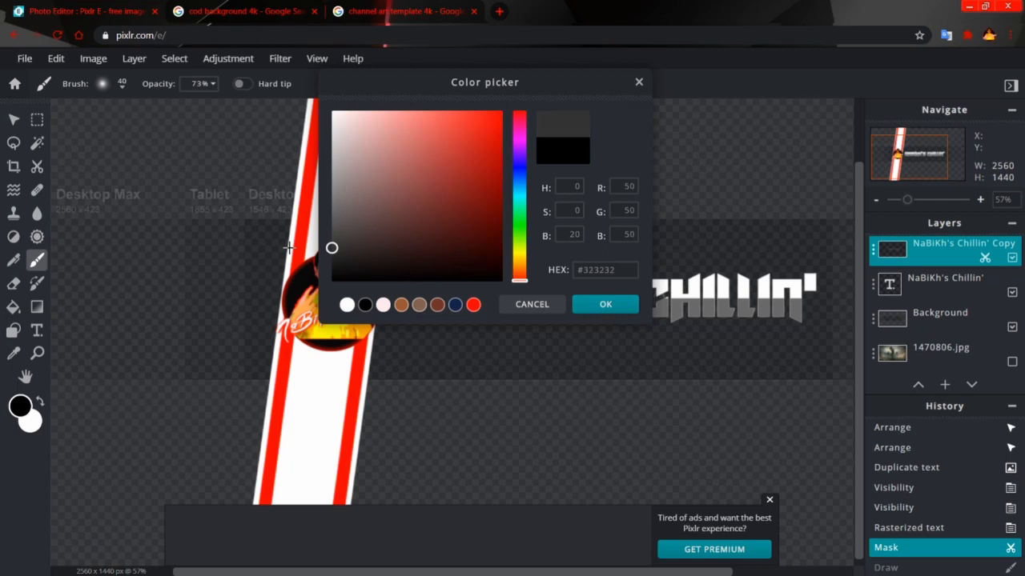
pyautogui.click(605, 304)
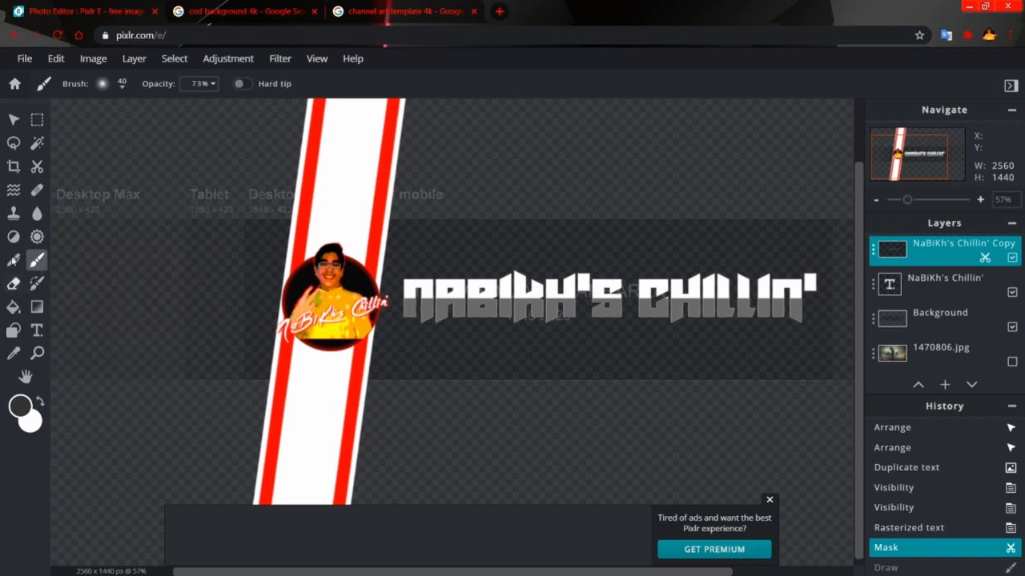
# Choose the Line shape for drawing and set its opacity to 45%
pyautogui.click(16, 333)
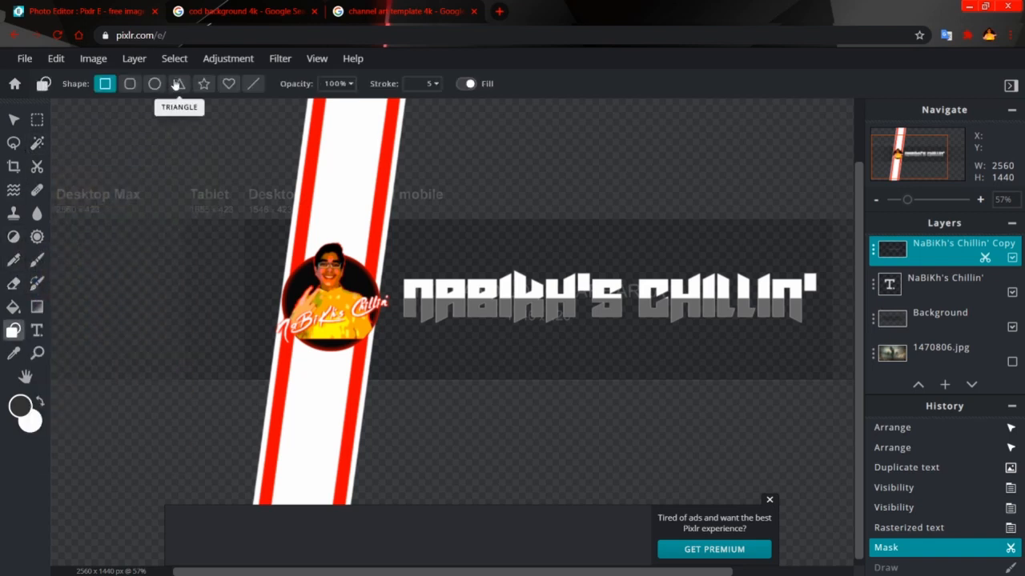
pyautogui.click(253, 83)
pyautogui.click(343, 85)
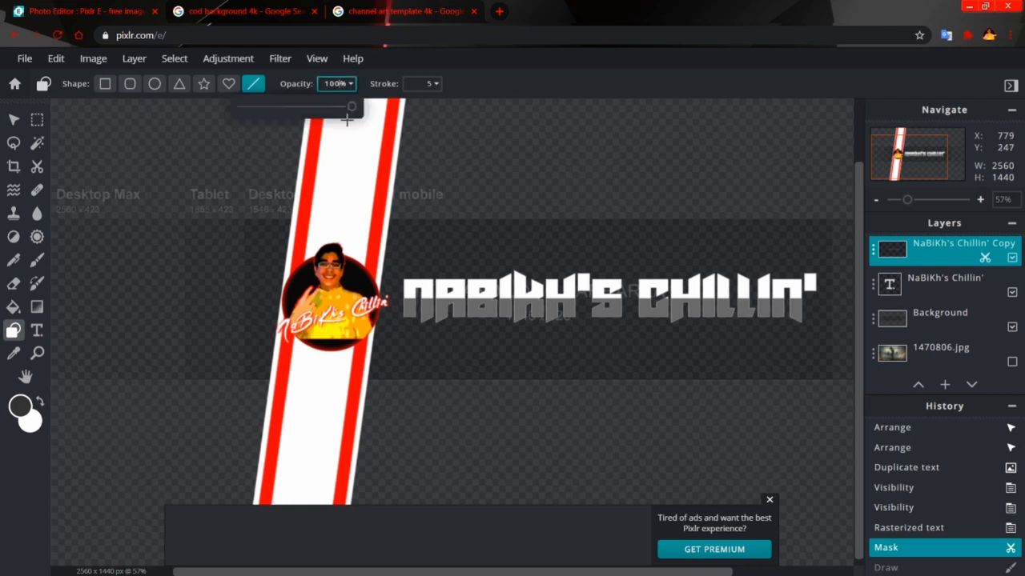
pyautogui.moveTo(344, 105); pyautogui.dragTo(290, 105)
pyautogui.click(439, 84)
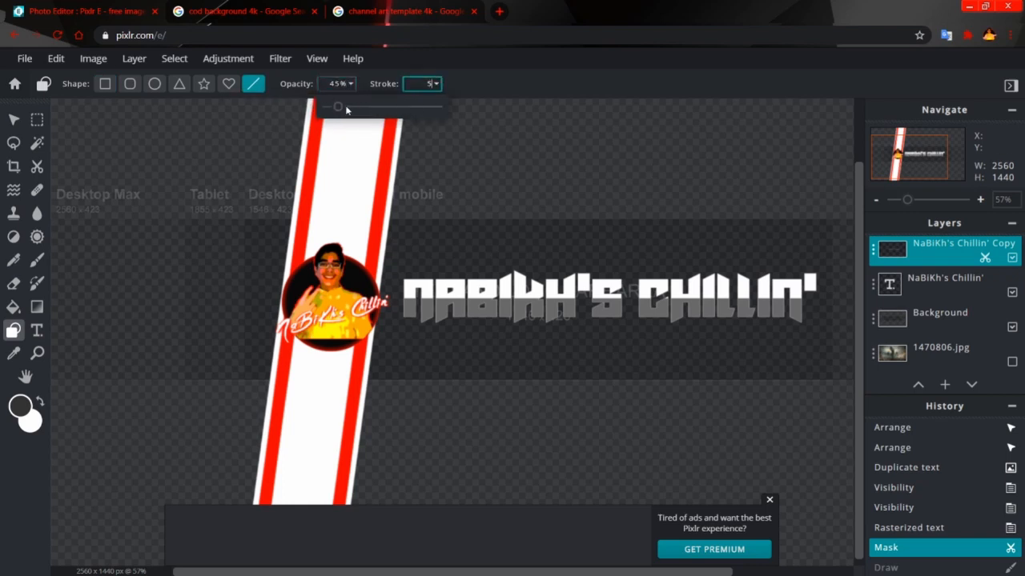
# Try to draw a line with stroke 5 by the channel name and undo it
pyautogui.scroll(2, 548, 343)
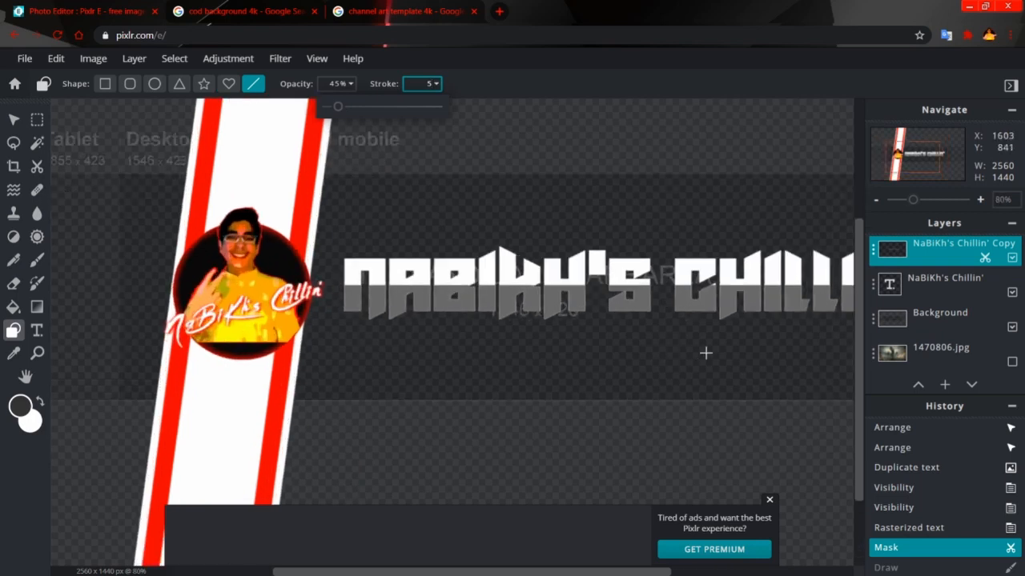
pyautogui.click(530, 572)
pyautogui.moveTo(575, 572)
pyautogui.mouseDown()
pyautogui.moveTo(679, 571)
pyautogui.moveTo(543, 575)
pyautogui.mouseUp()
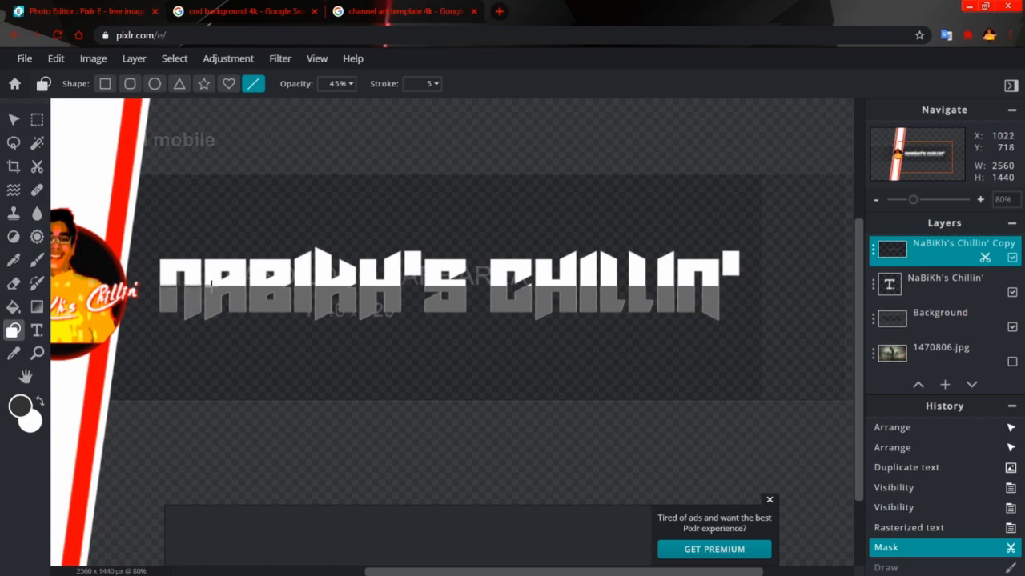
pyautogui.click(202, 382)
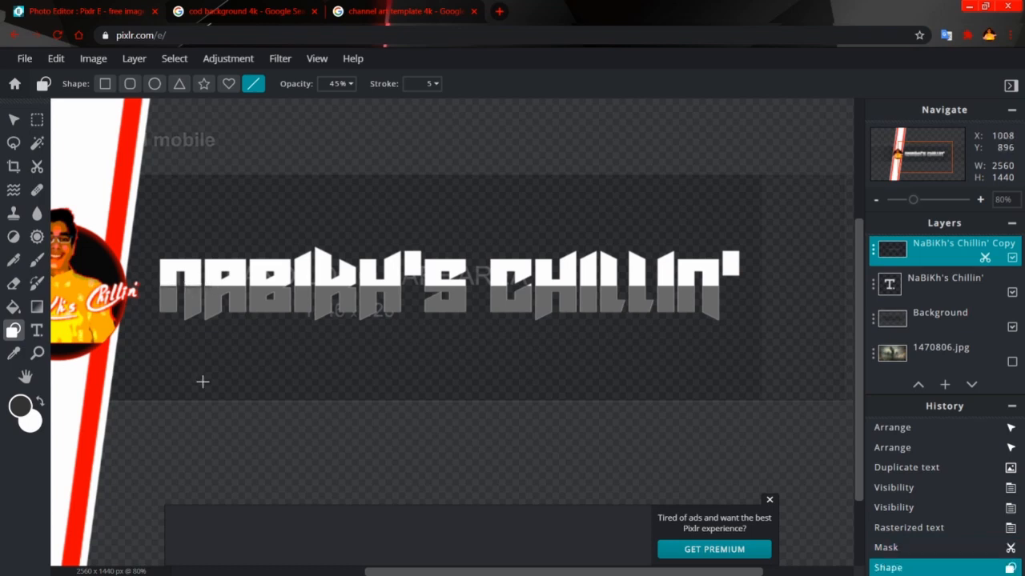
pyautogui.rightClick(203, 381)
pyautogui.hotkey('ctrl', 'z')
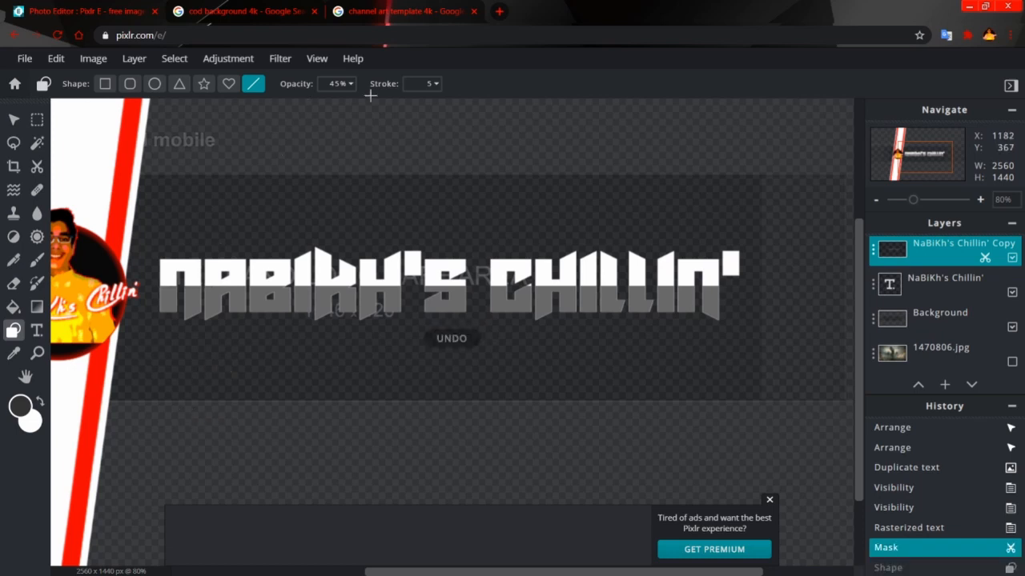
# Set the line stroke to 22, draw a line along the seam of the two-tone channel name, and close the ad banner
pyautogui.click(422, 84)
pyautogui.moveTo(337, 107); pyautogui.dragTo(374, 107)
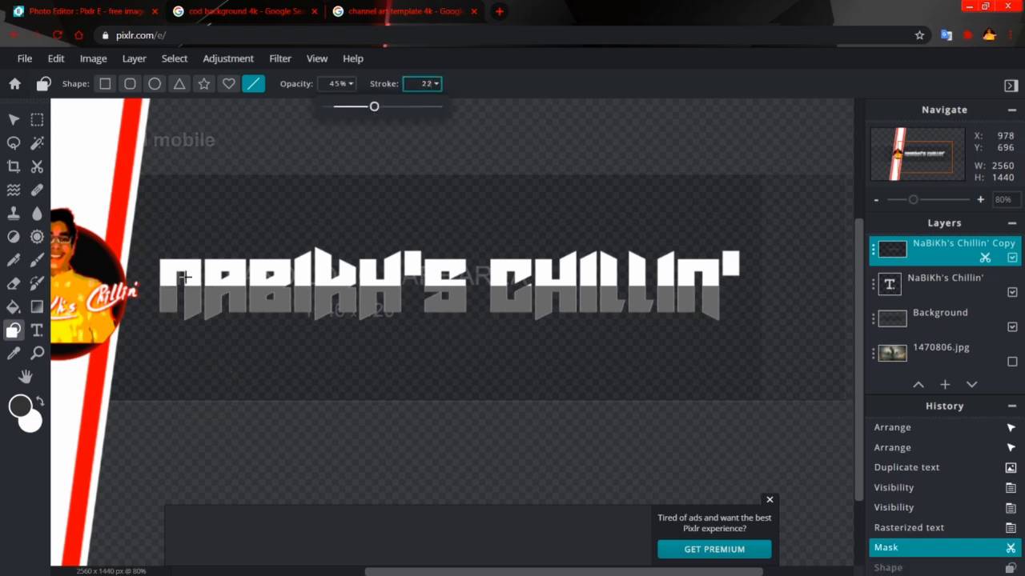
pyautogui.moveTo(198, 285); pyautogui.dragTo(432, 275)
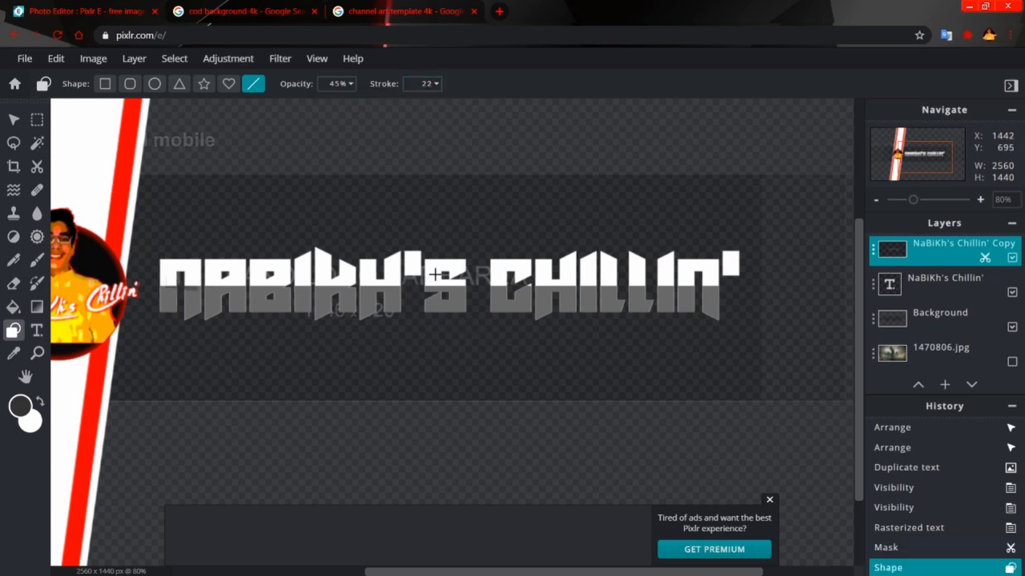
pyautogui.hotkey('ctrl', 'z')
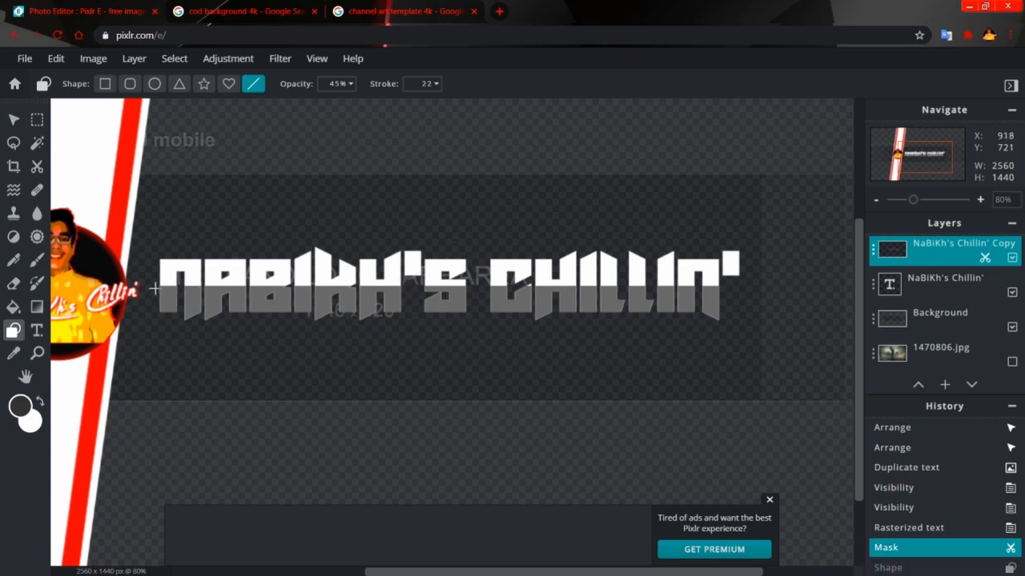
pyautogui.moveTo(164, 284); pyautogui.dragTo(728, 287)
pyautogui.scroll(-5, 331, 323)
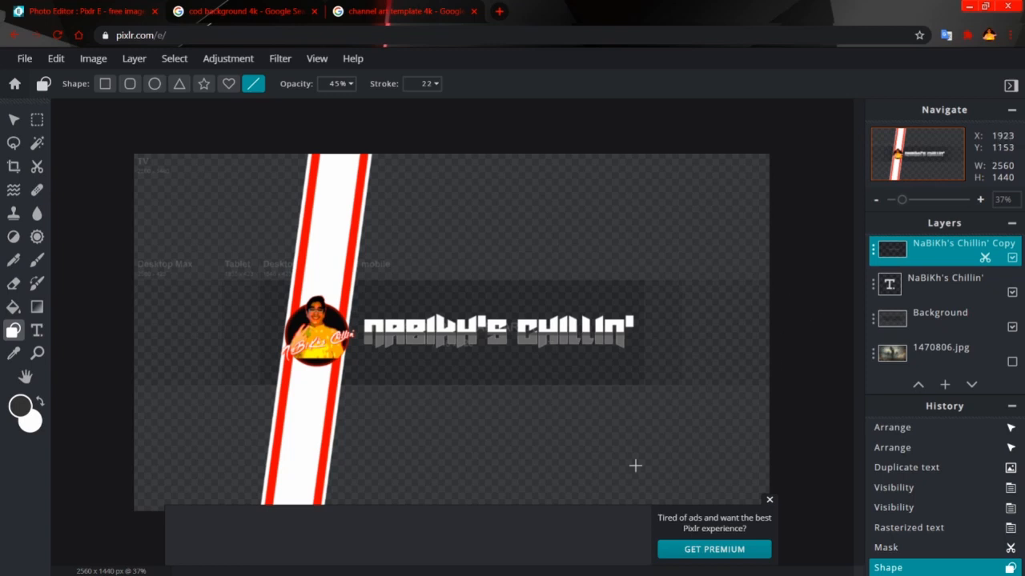
pyautogui.click(769, 502)
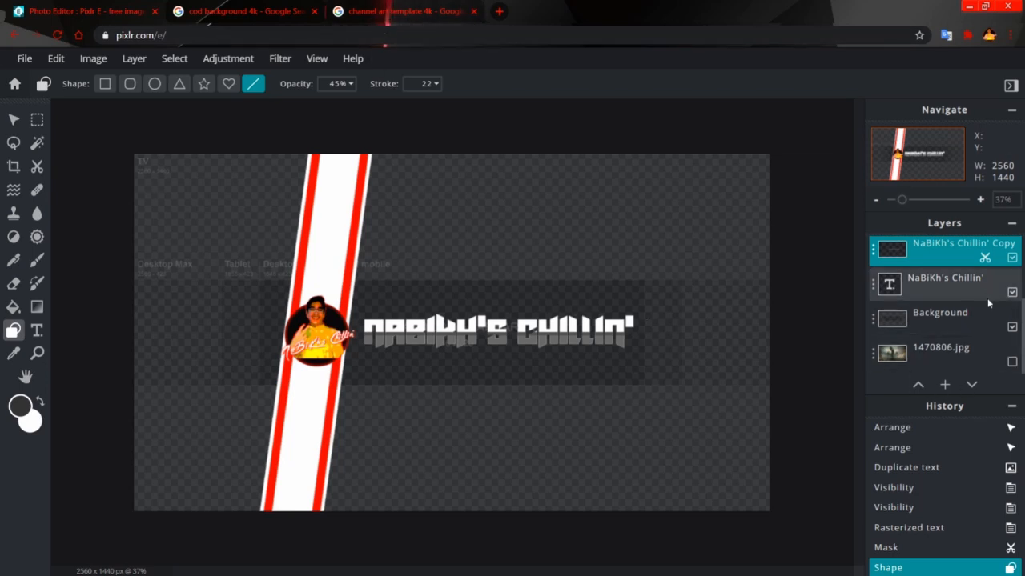
# Make the 1470806.jpg background layer visible, select it, and hide the template's Background layer
pyautogui.scroll(2, 978, 308)
pyautogui.scroll(-2, 992, 334)
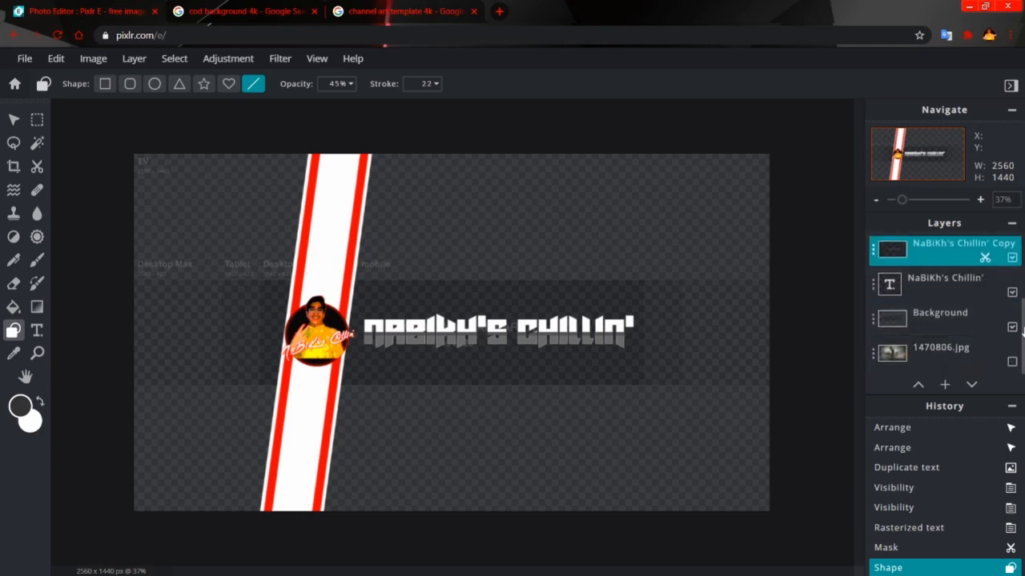
pyautogui.click(1013, 362)
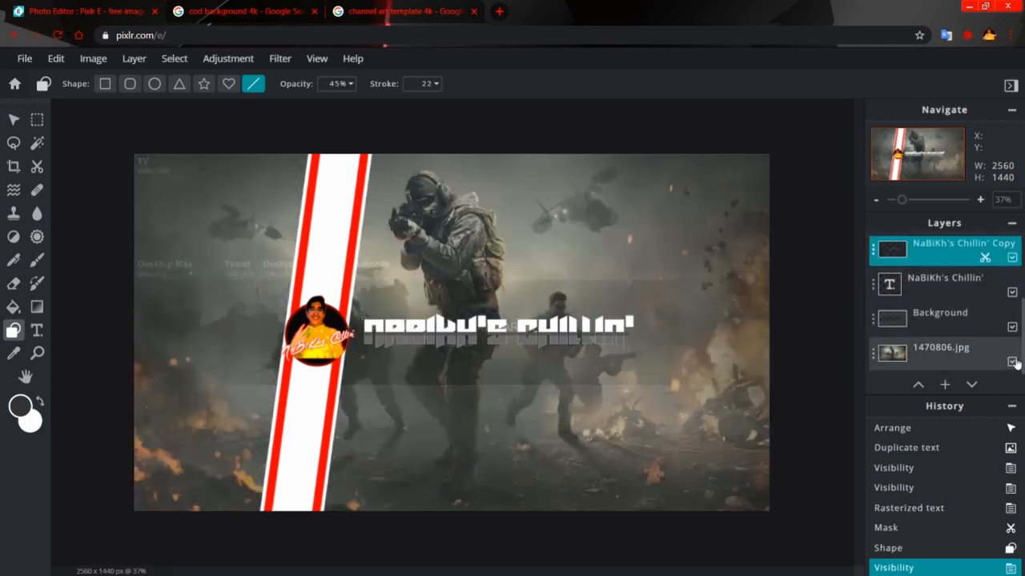
pyautogui.click(937, 353)
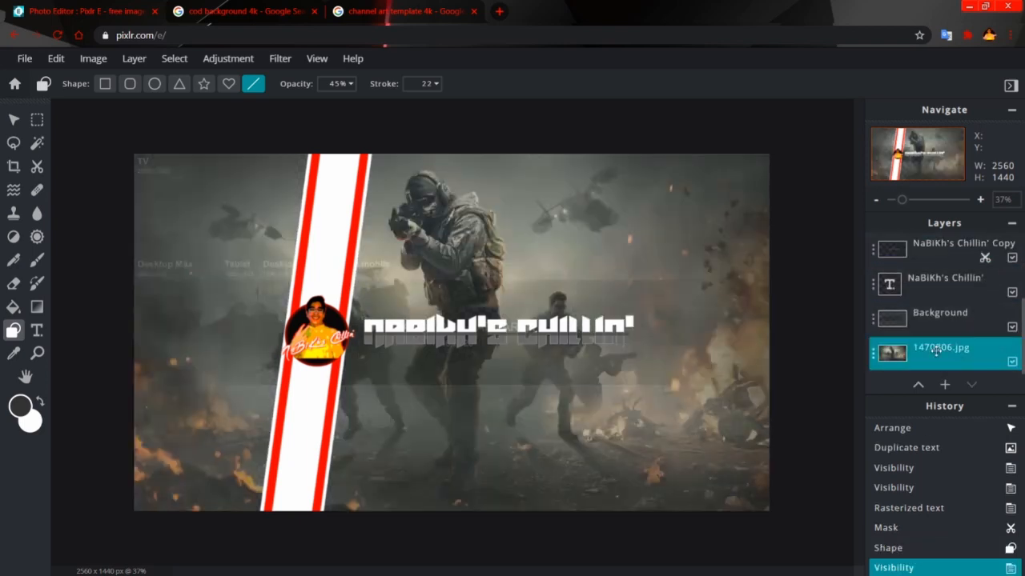
pyautogui.click(1011, 327)
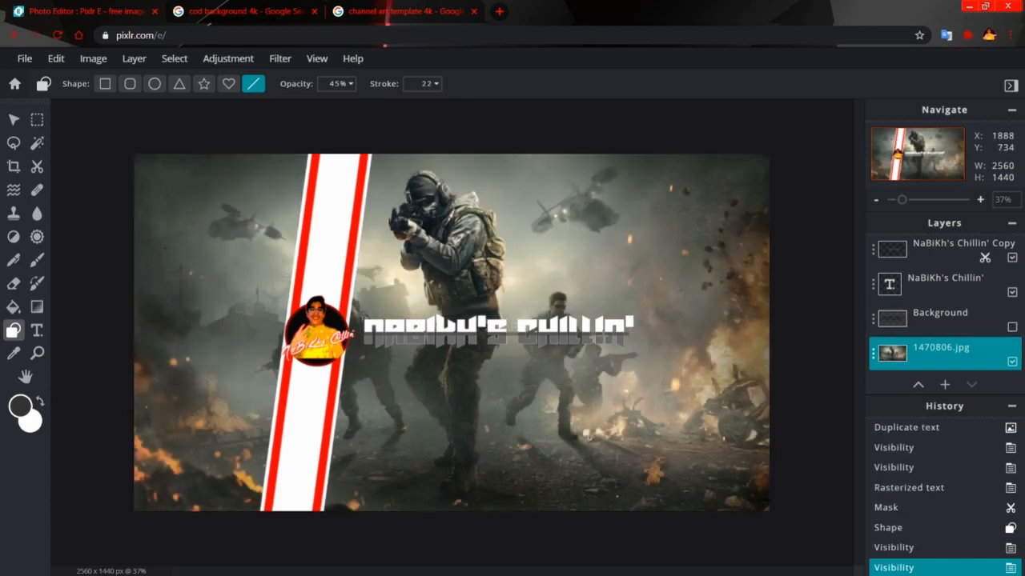
# Darken the 1470806.jpg background layer with Brightness & contrast, setting brightness to -74 and contrast to 8
pyautogui.click(228, 60)
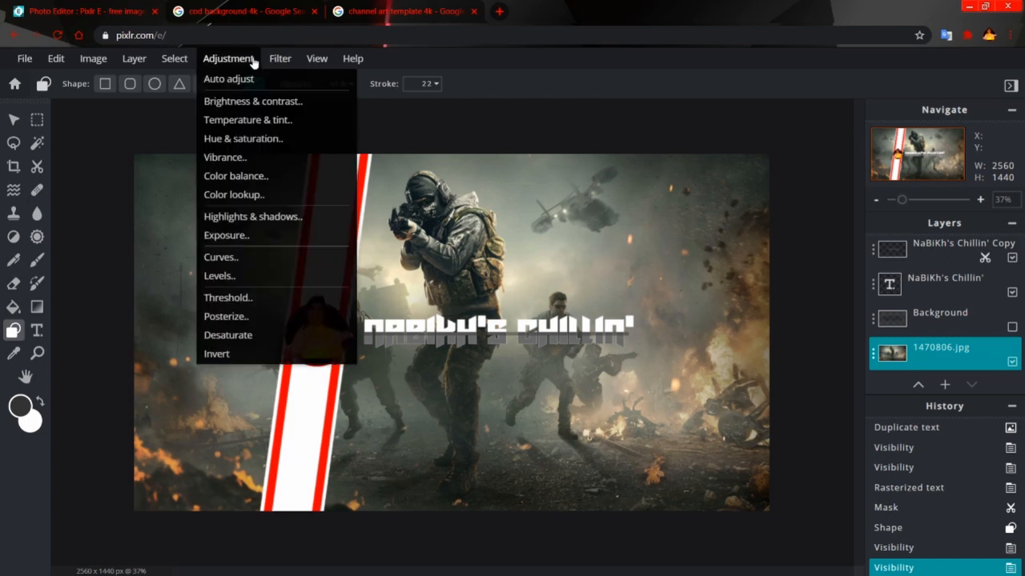
pyautogui.click(253, 101)
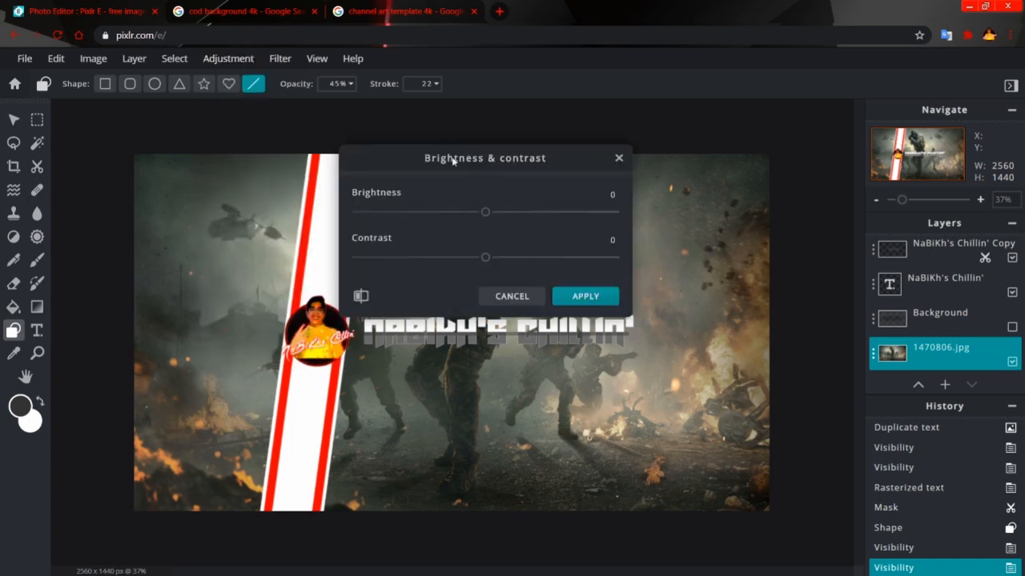
pyautogui.moveTo(485, 212); pyautogui.dragTo(390, 211)
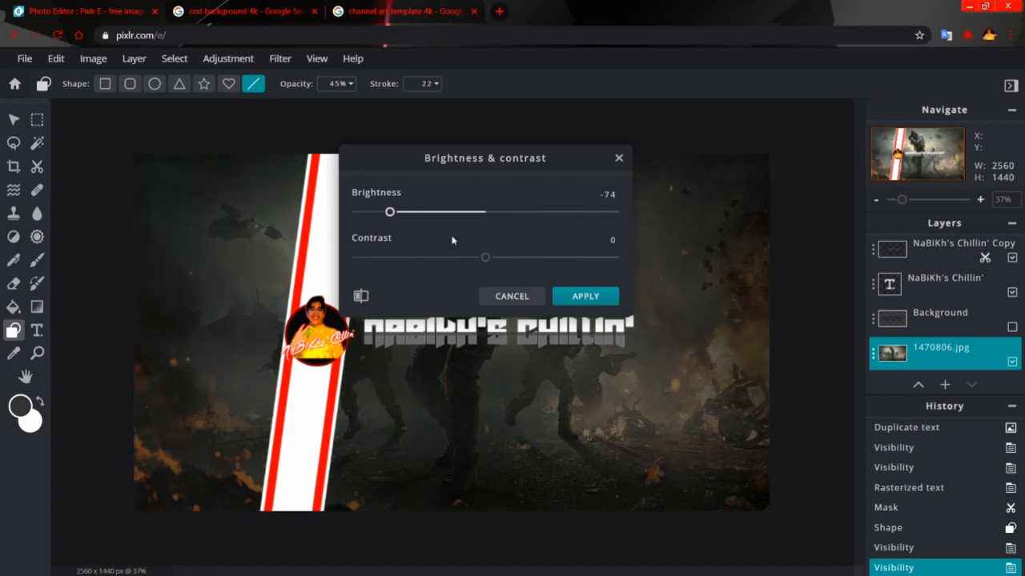
pyautogui.moveTo(485, 258)
pyautogui.mouseDown()
pyautogui.moveTo(549, 258)
pyautogui.moveTo(495, 260)
pyautogui.mouseUp()
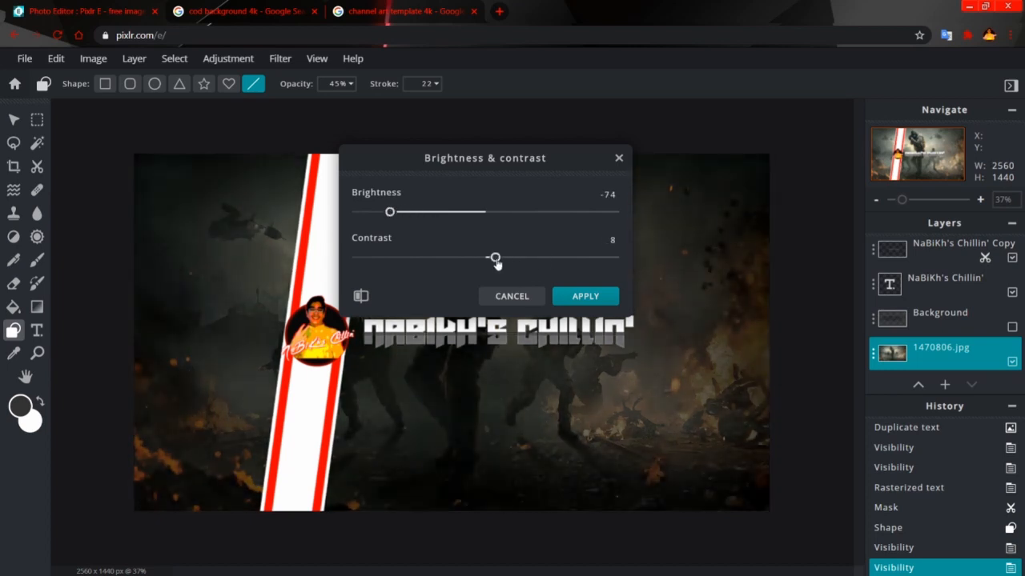
pyautogui.click(567, 295)
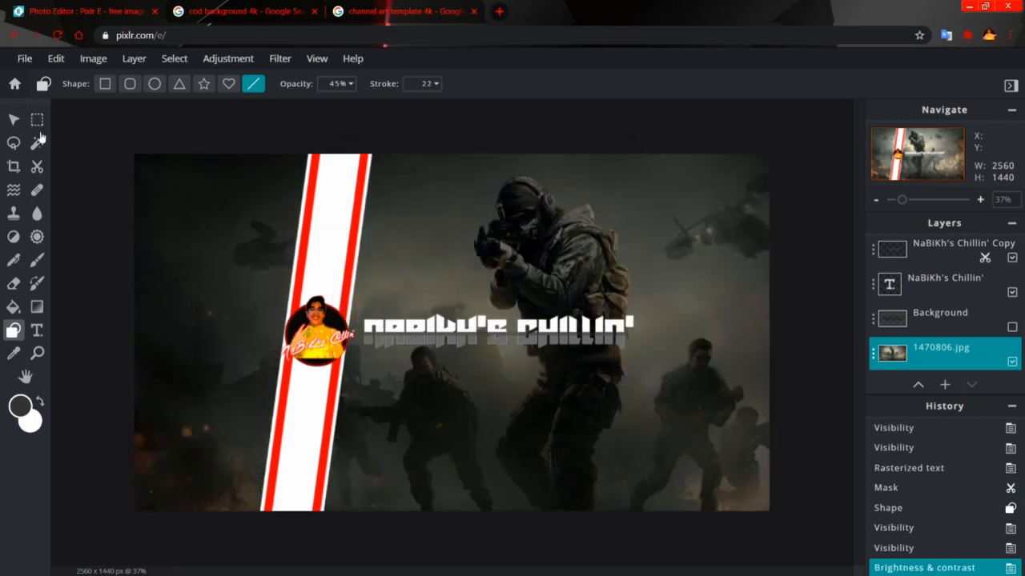
pyautogui.click(17, 120)
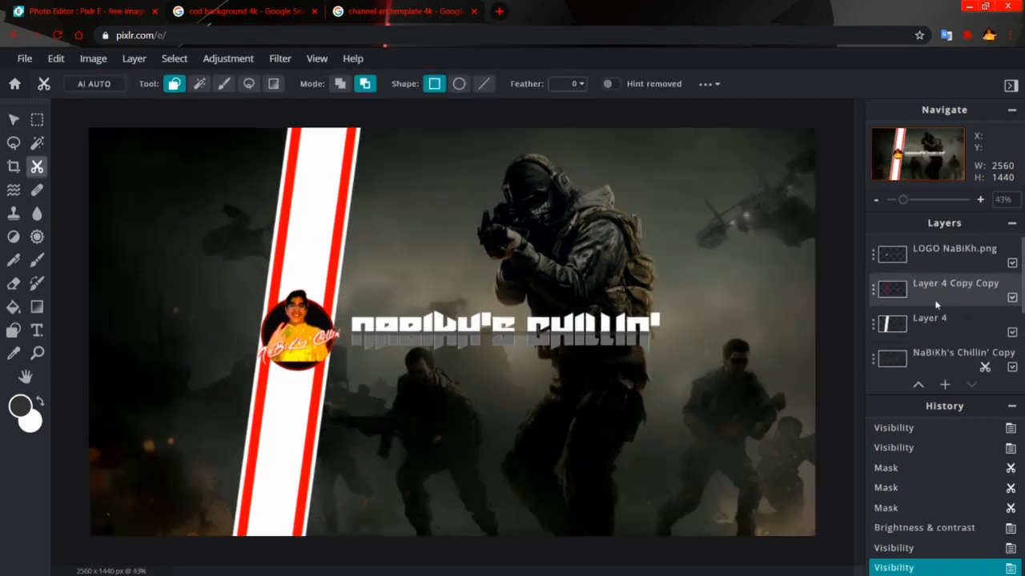
pyautogui.scroll(1, 936, 304)
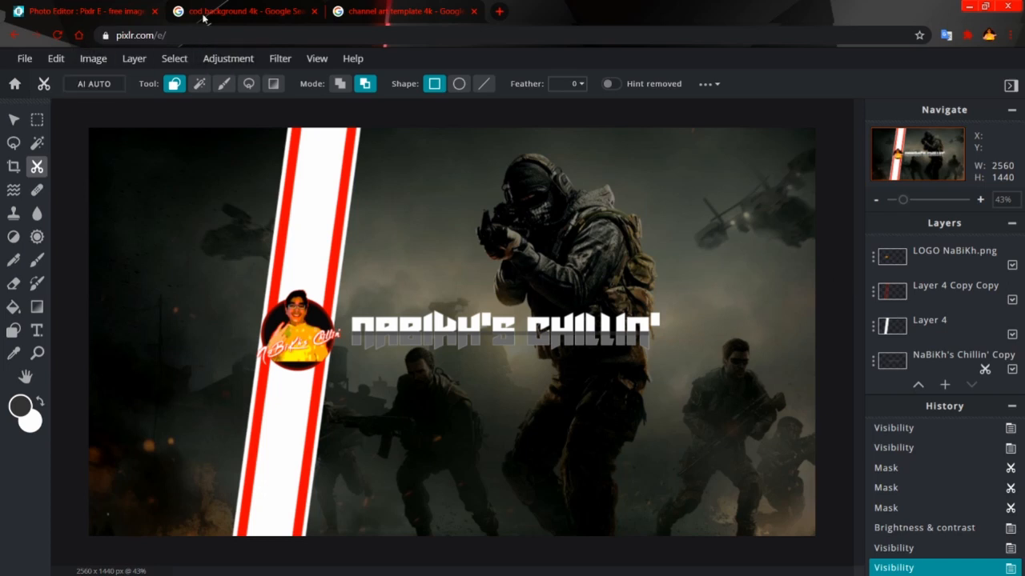
# Switch to the browser's Google Images pages, close the Call of Duty background search, and search for "instagram logo png" instead
pyautogui.click(311, 11)
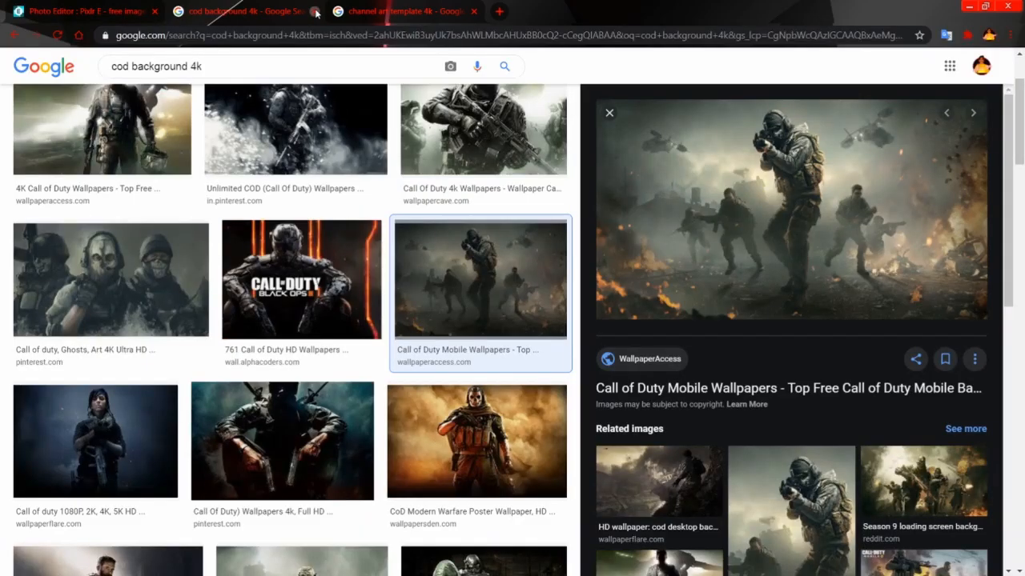
pyautogui.click(316, 11)
pyautogui.click(252, 63)
pyautogui.hotkey('ctrl', 'a')
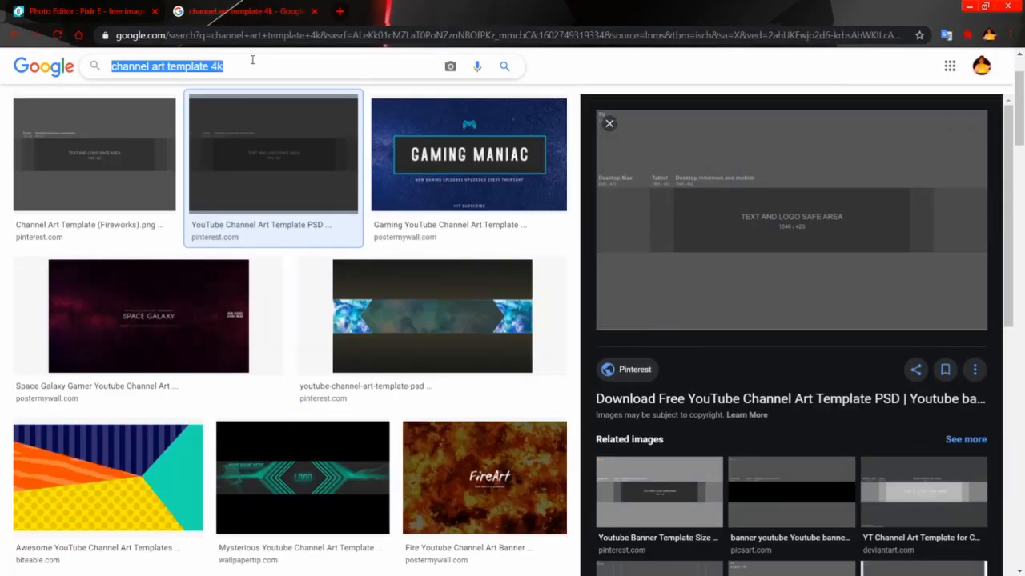
pyautogui.write('insta')
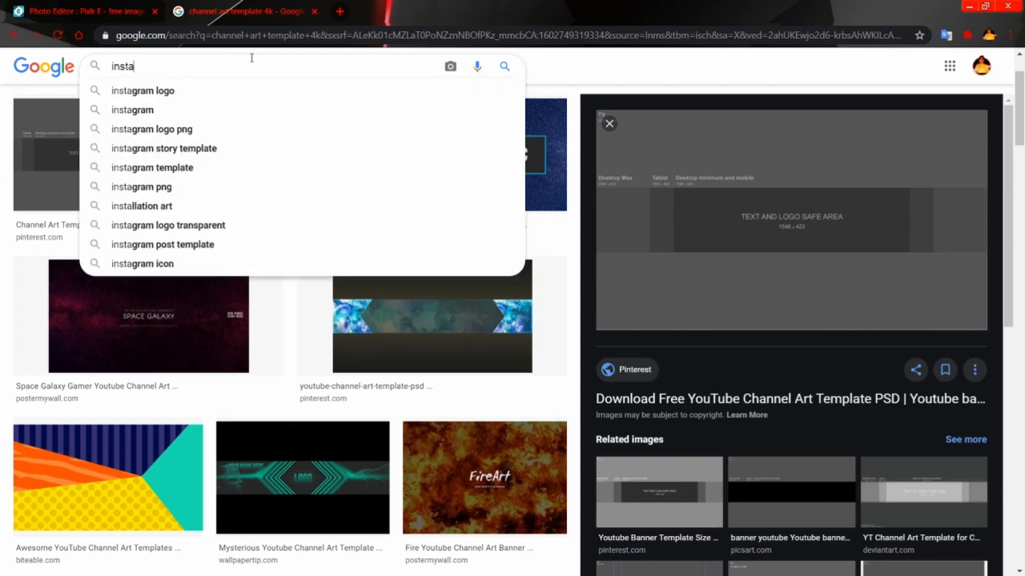
pyautogui.click(200, 128)
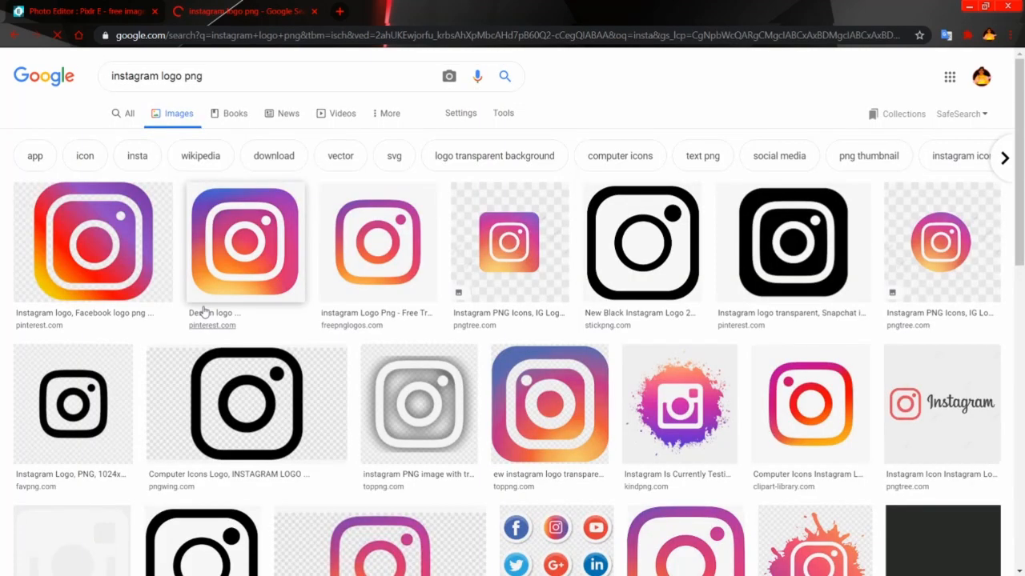
# Preview the grey Instagram logo result from TopPNG, and open the coloured 512 × 512 logo from Freepnglogos.com
pyautogui.click(377, 424)
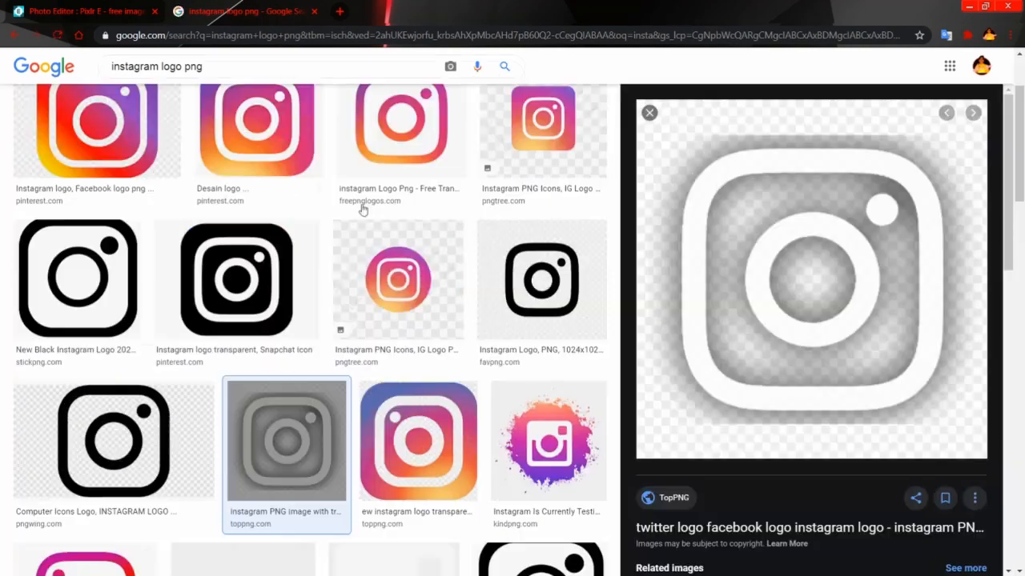
pyautogui.scroll(2, 128, 352)
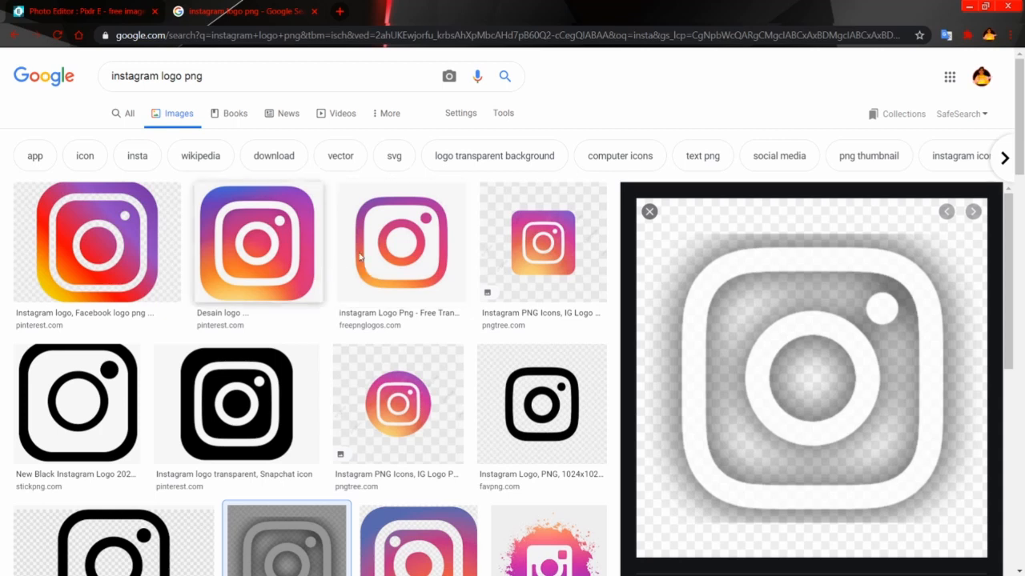
pyautogui.click(385, 256)
pyautogui.scroll(-2, 815, 294)
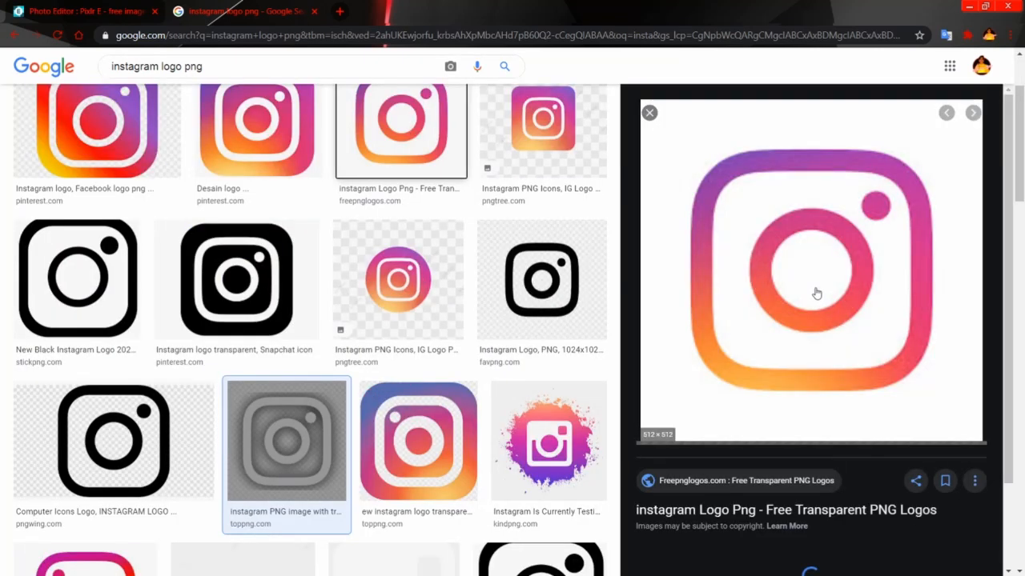
pyautogui.scroll(1, 769, 292)
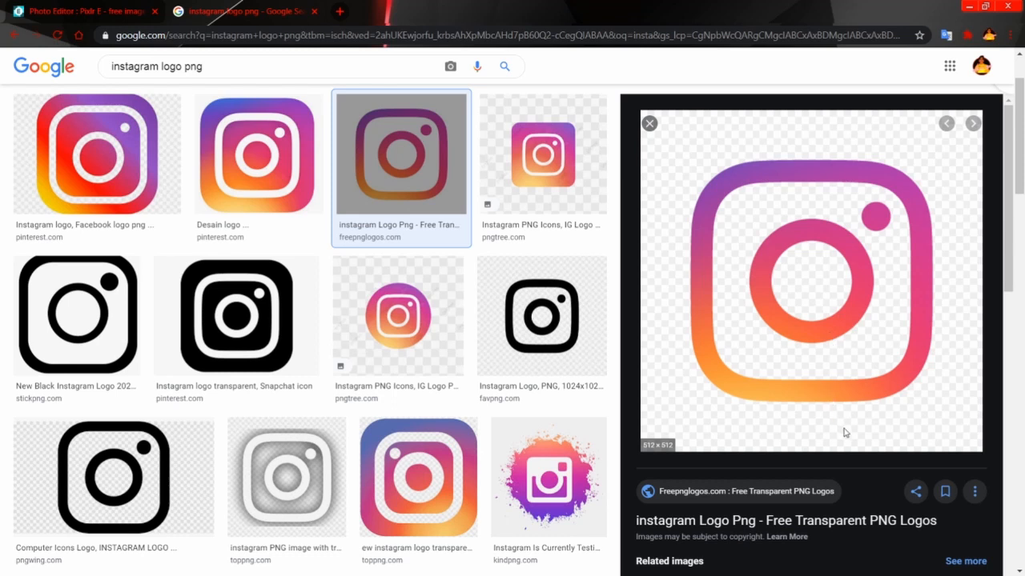
# Return to Pixlr E and load the Instagram logo from its image URL as a new layer
pyautogui.hotkey('ctrl', 'shift', 'Tab')
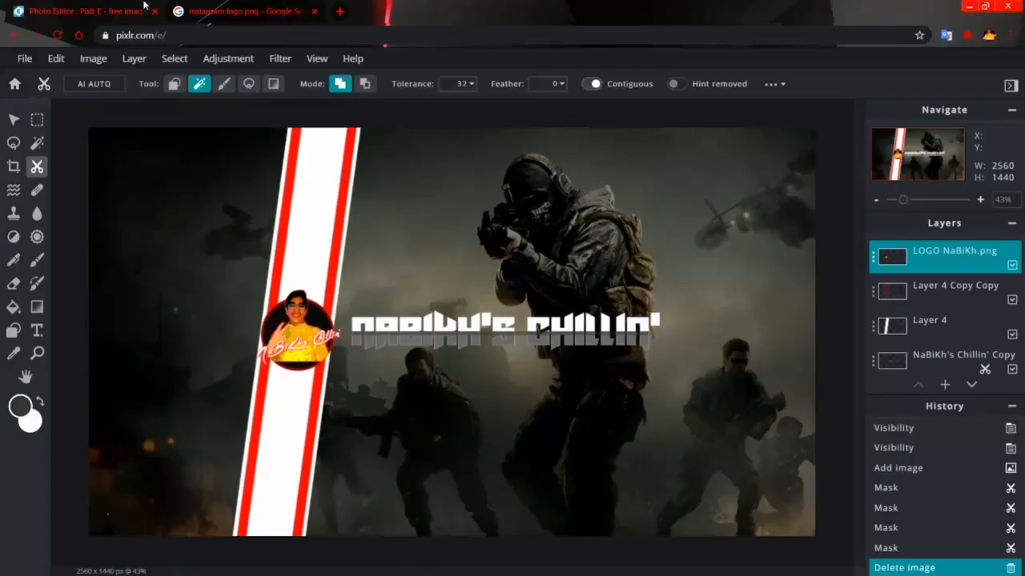
pyautogui.click(134, 61)
pyautogui.click(134, 60)
pyautogui.click(134, 60)
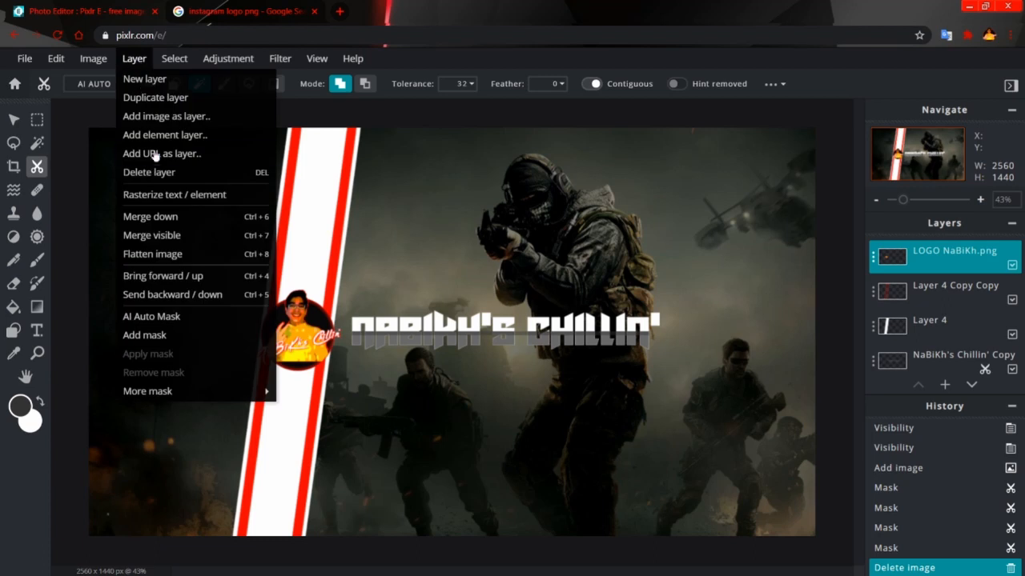
pyautogui.click(156, 155)
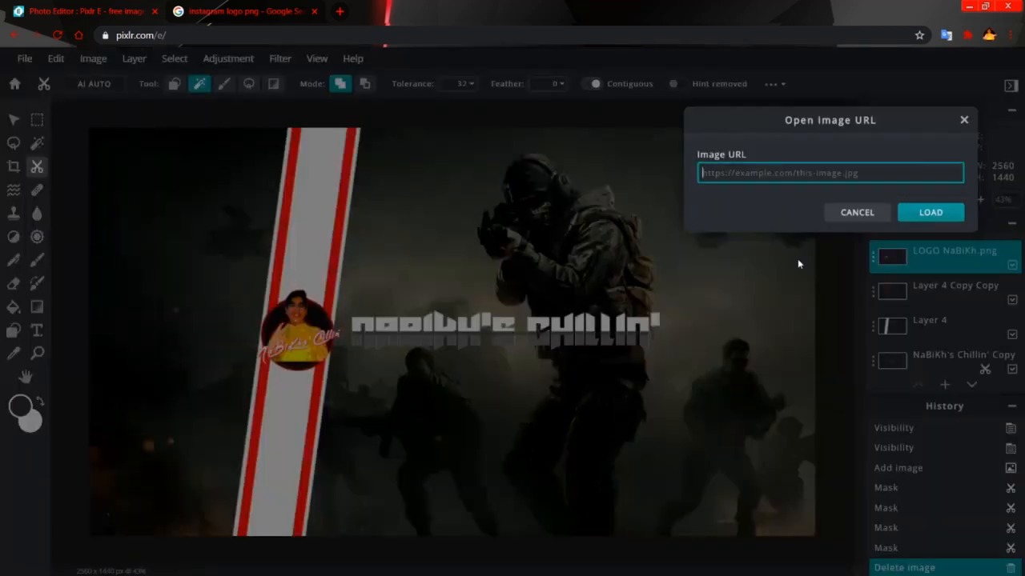
pyautogui.write('https://www.freepnglogos.com/uploads/instagram-logo-png-transparent-0.png')
pyautogui.press('Return')
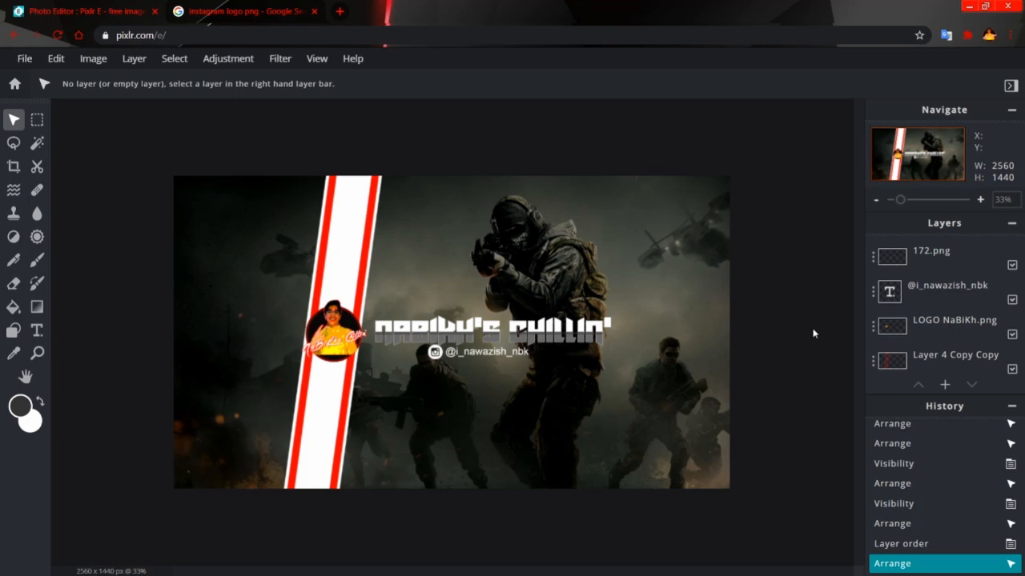
pyautogui.scroll(5, 450, 393)
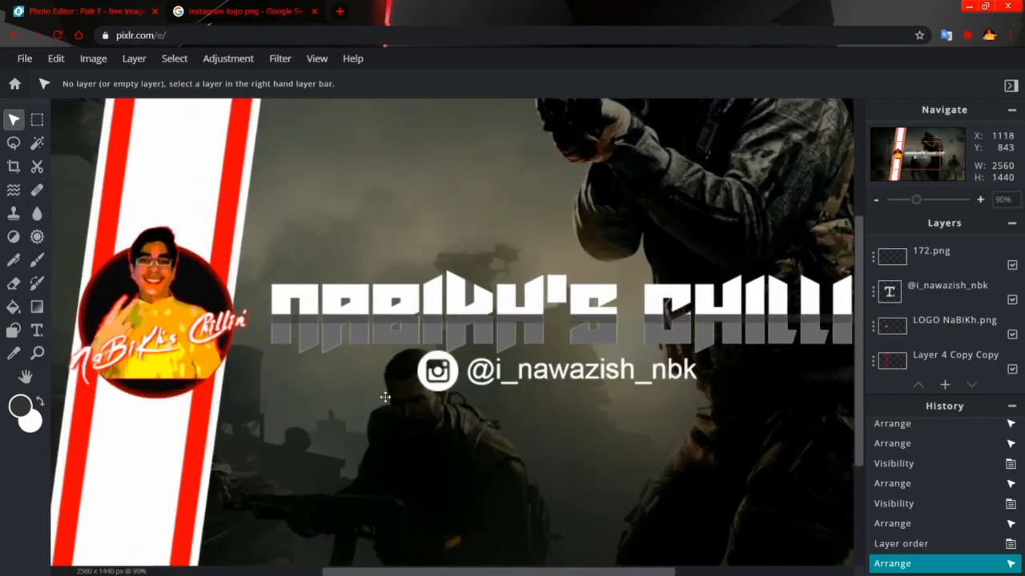
pyautogui.scroll(-5, 496, 393)
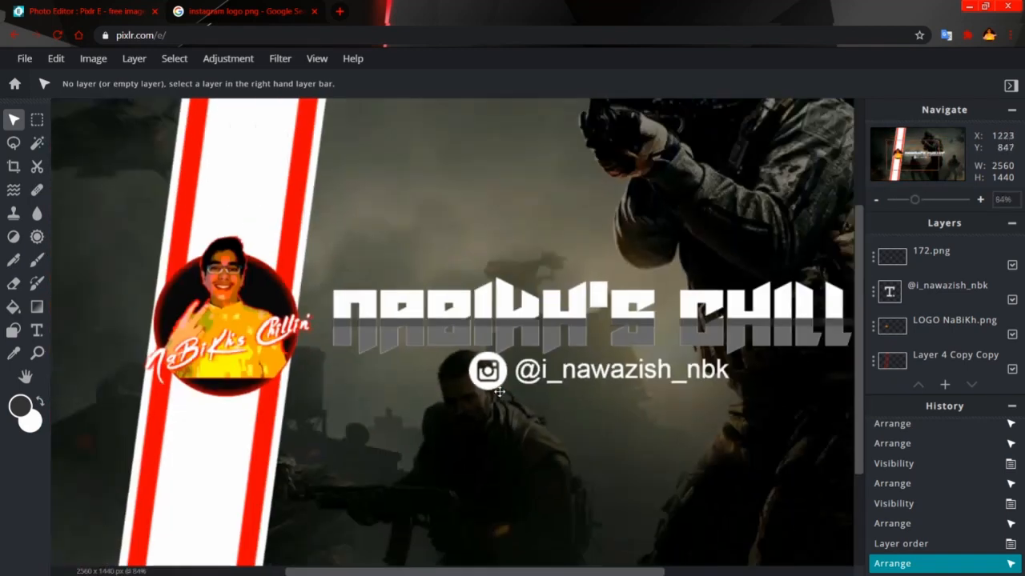